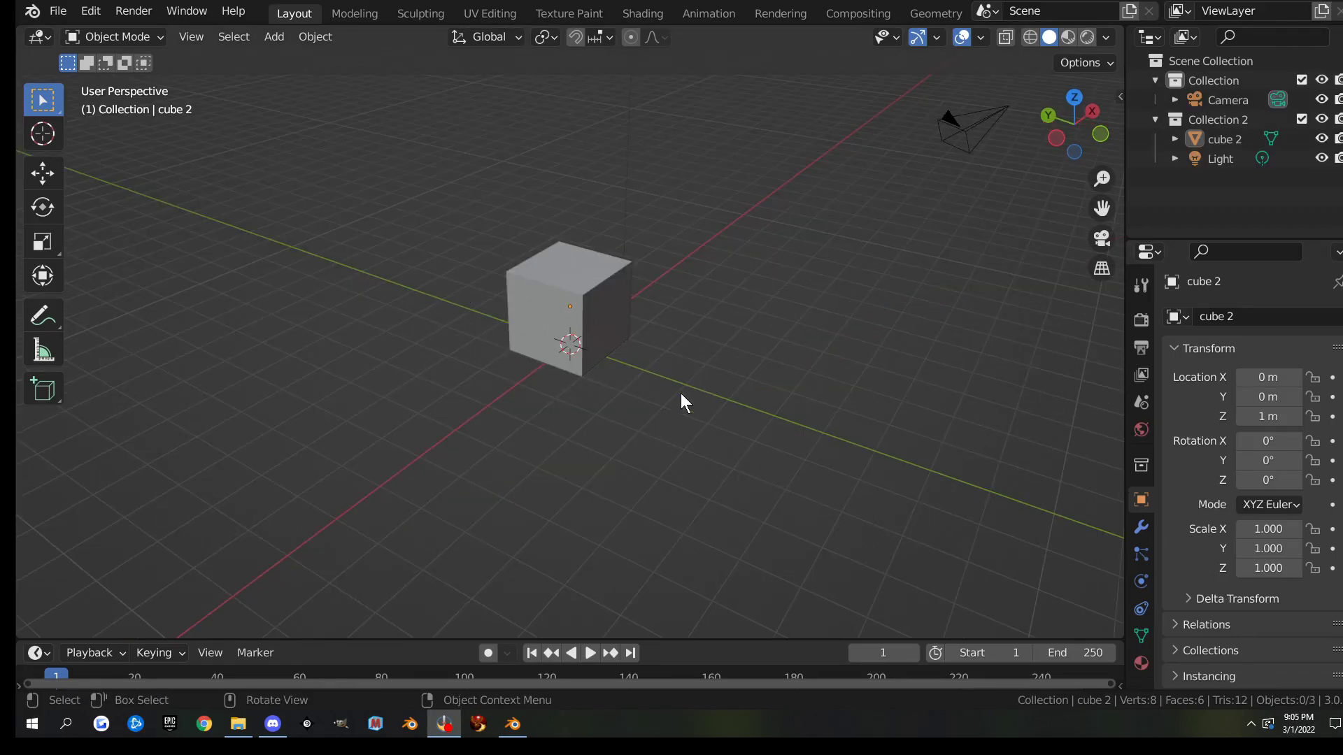
- Select the cube and inspect its full UV layout in the UV Editing workspace
{"action": "left_click", "coordinate": [562, 283]}
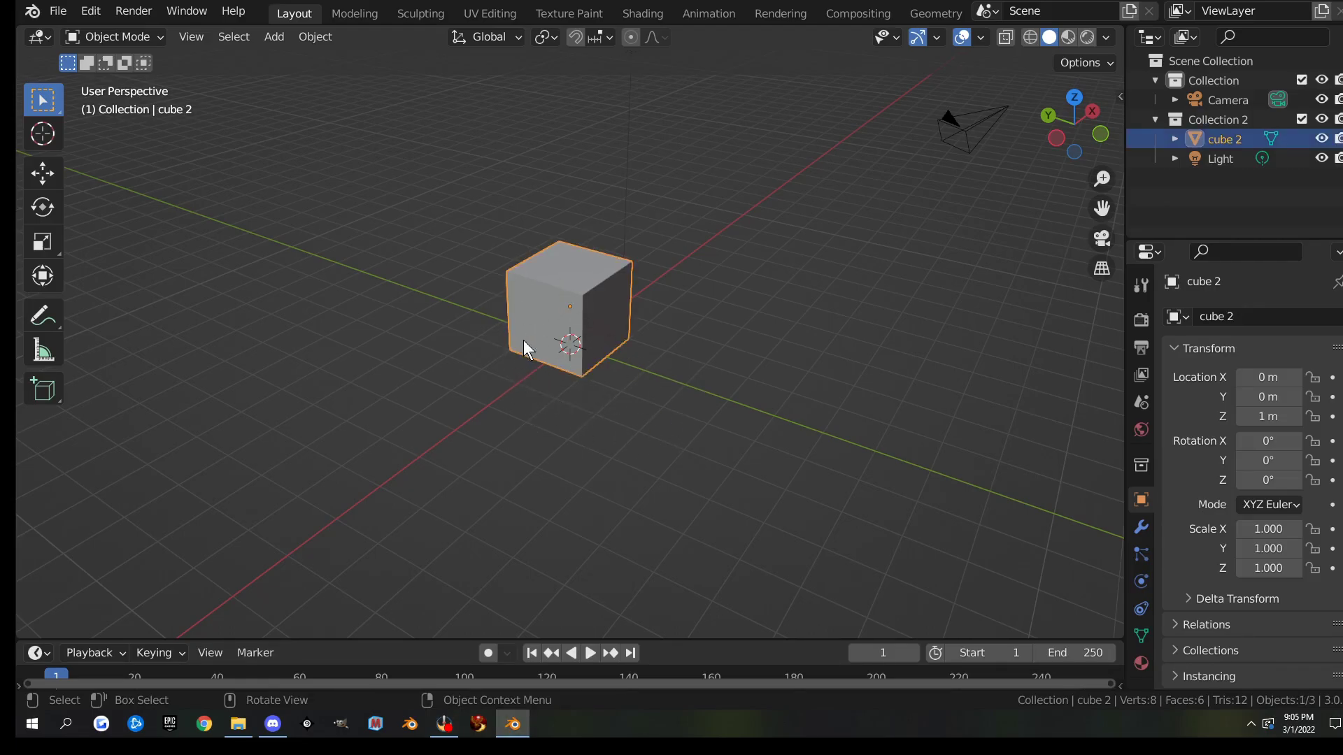
{"action": "left_click", "coordinate": [490, 13]}
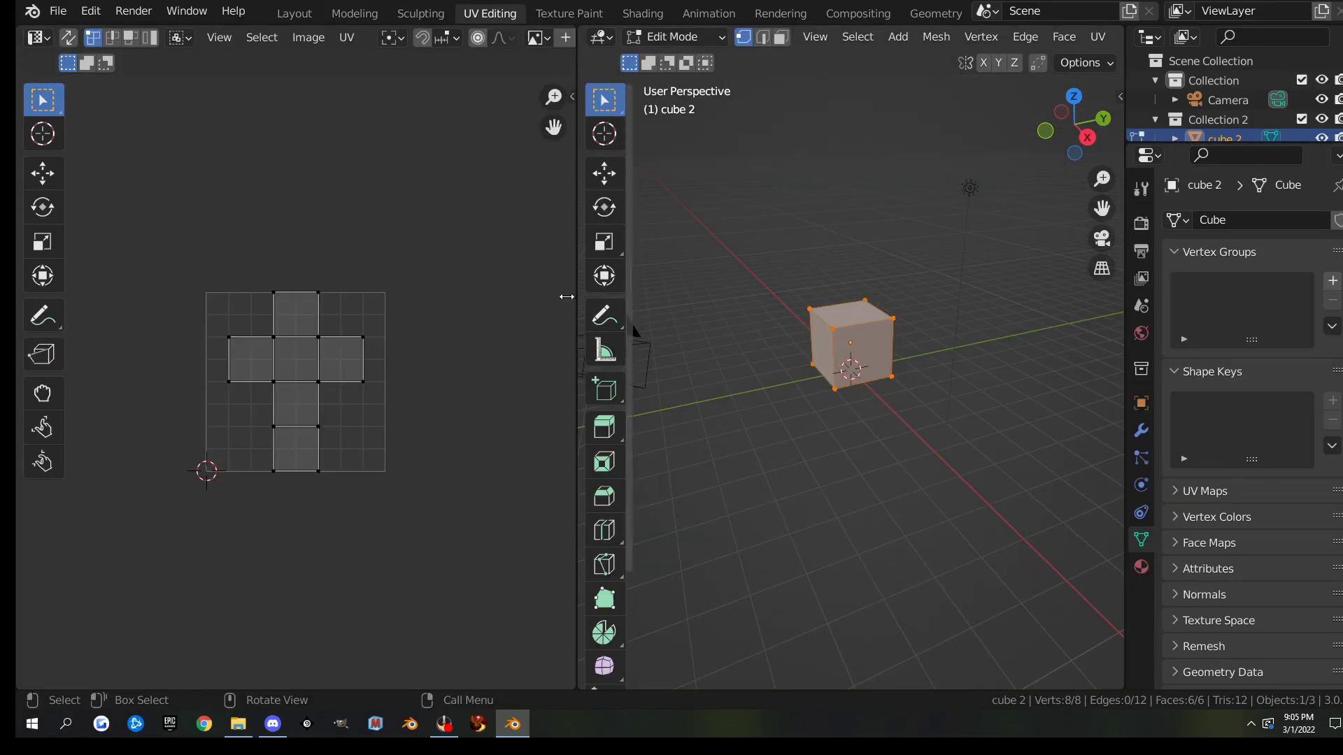
{"action": "left_click_drag", "start_coordinate": [159, 261], "coordinate": [428, 503]}
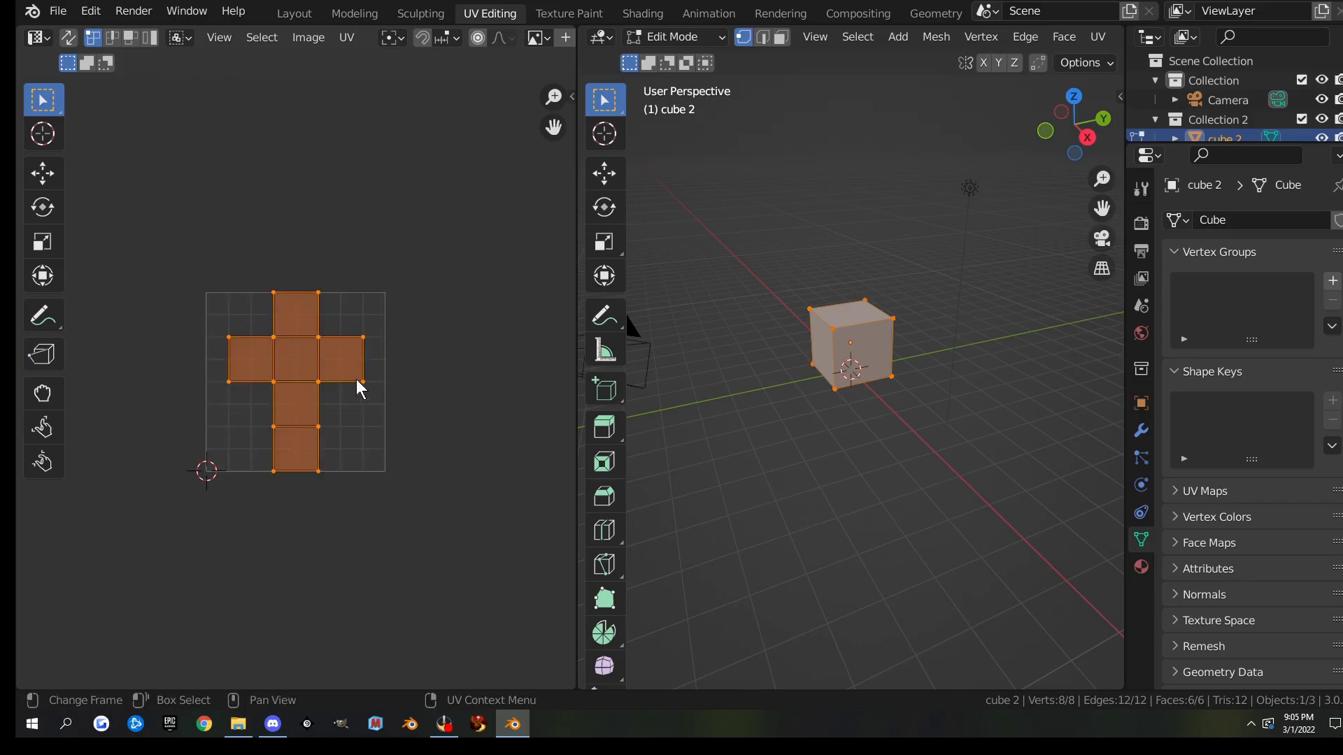
{"action": "scroll", "coordinate": [356, 379], "scroll_direction": "up", "scroll_amount": 3}
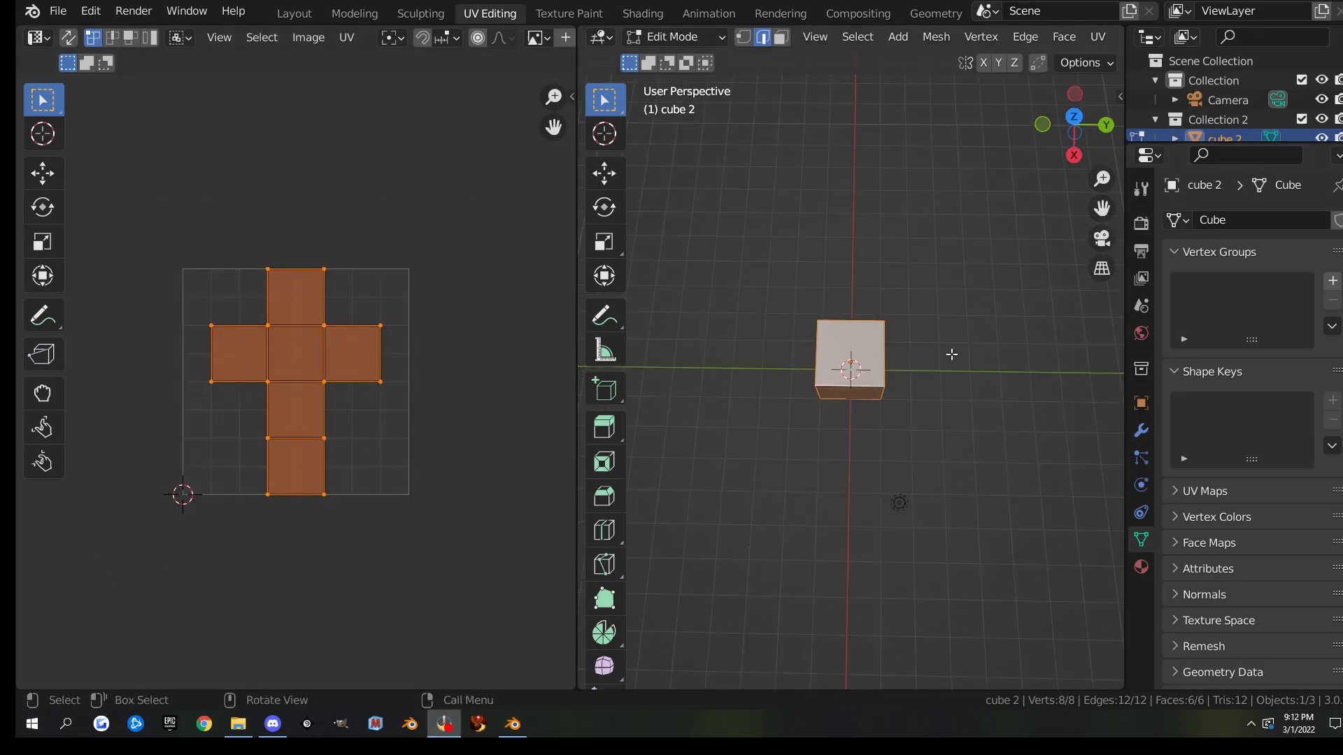
{"action": "mouse_move", "coordinate": [725, 423]}
{"action": "middle_mouse_down"}
{"action": "mouse_move", "coordinate": [737, 397]}
{"action": "mouse_move", "coordinate": [734, 409]}
{"action": "middle_mouse_up"}
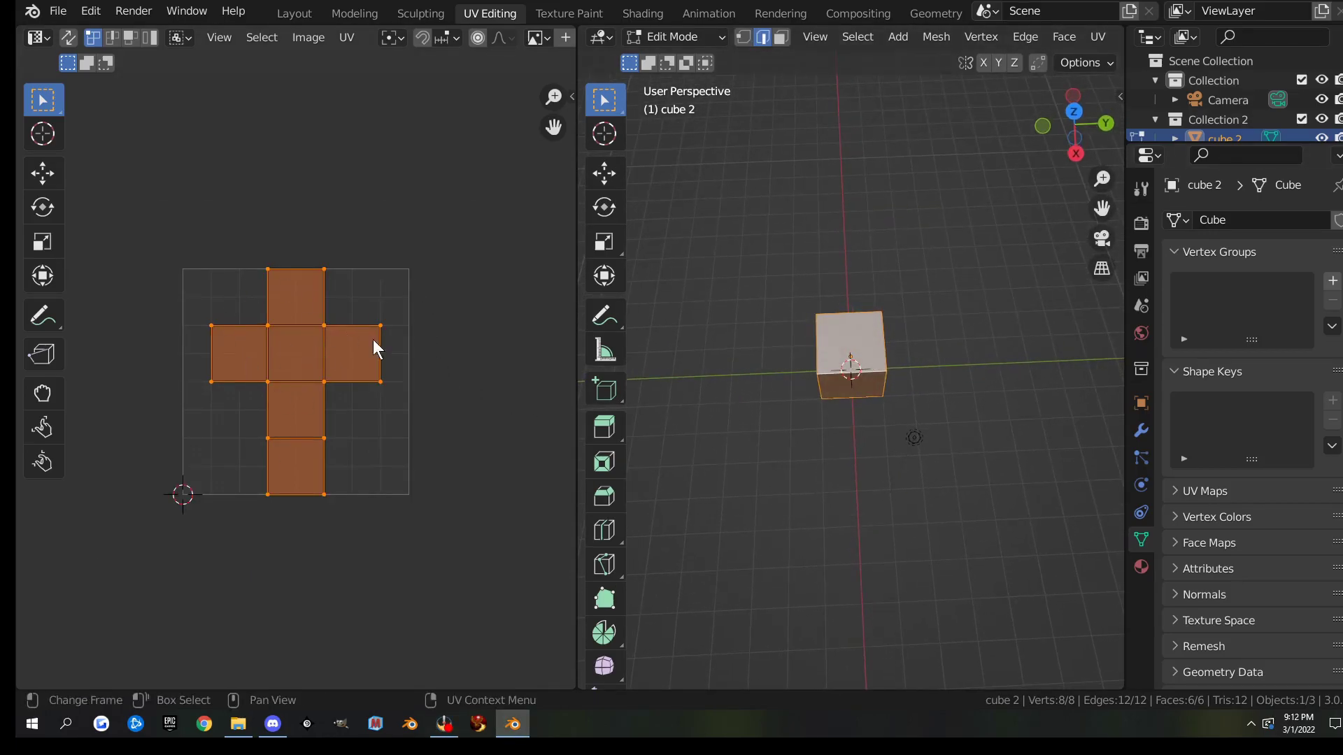
- In the Layout workspace's Edit Mode, rip the top edge of one cube side and fold that face outward flat
{"action": "left_click", "coordinate": [295, 14]}
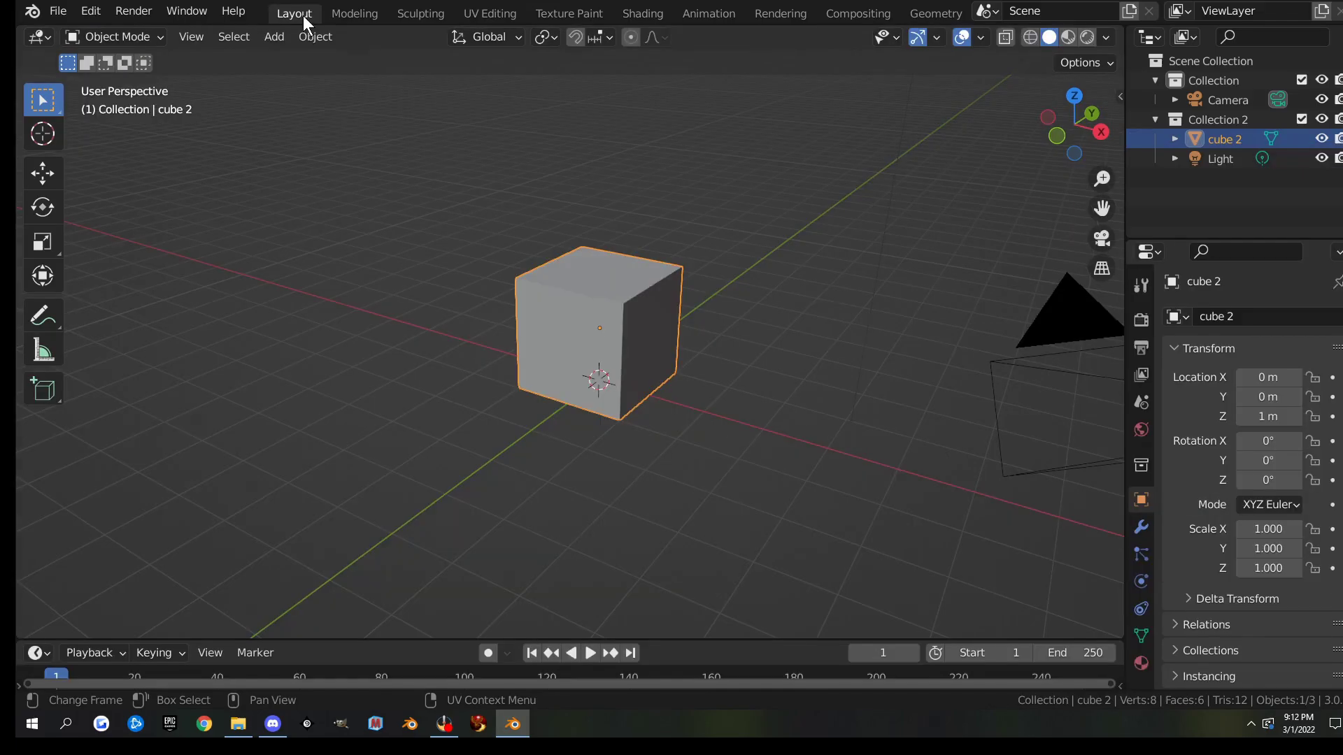
{"action": "key", "text": "Tab"}
{"action": "middle_click_drag", "start_coordinate": [619, 308], "coordinate": [677, 348]}
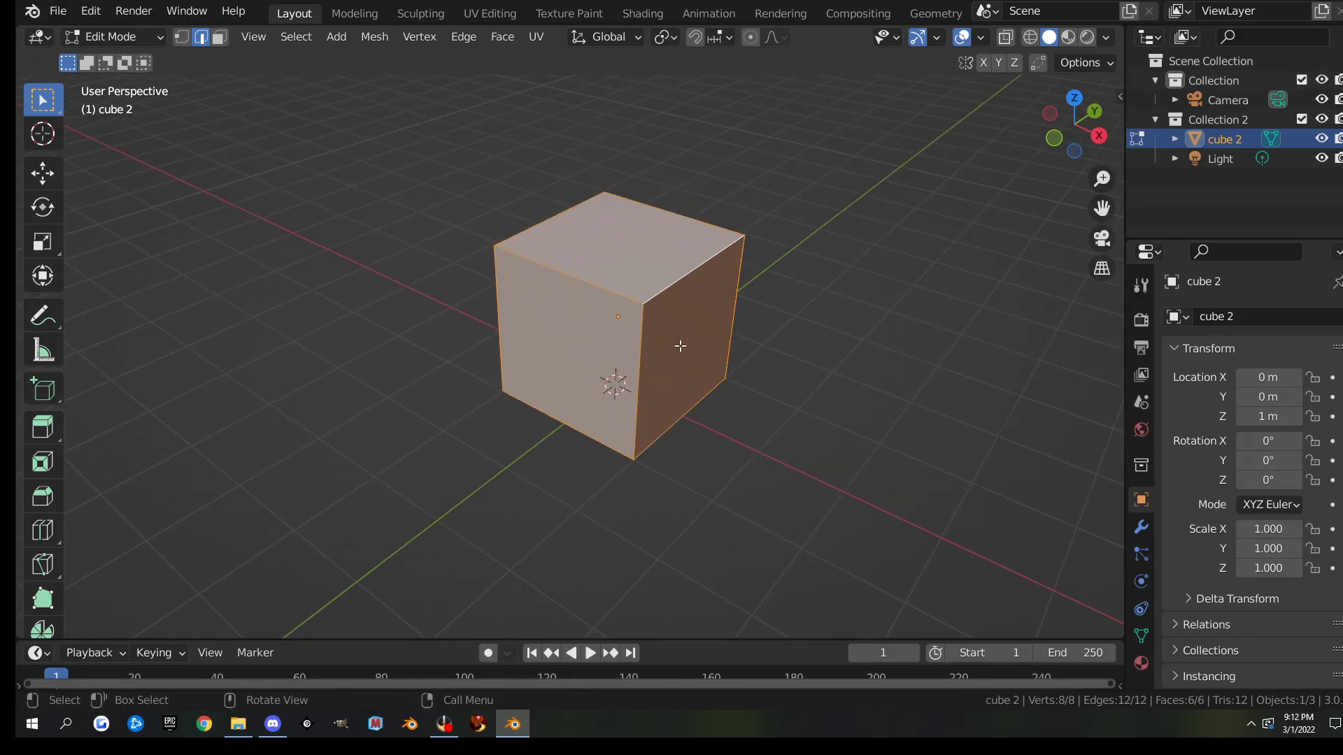
{"action": "left_click", "coordinate": [687, 279]}
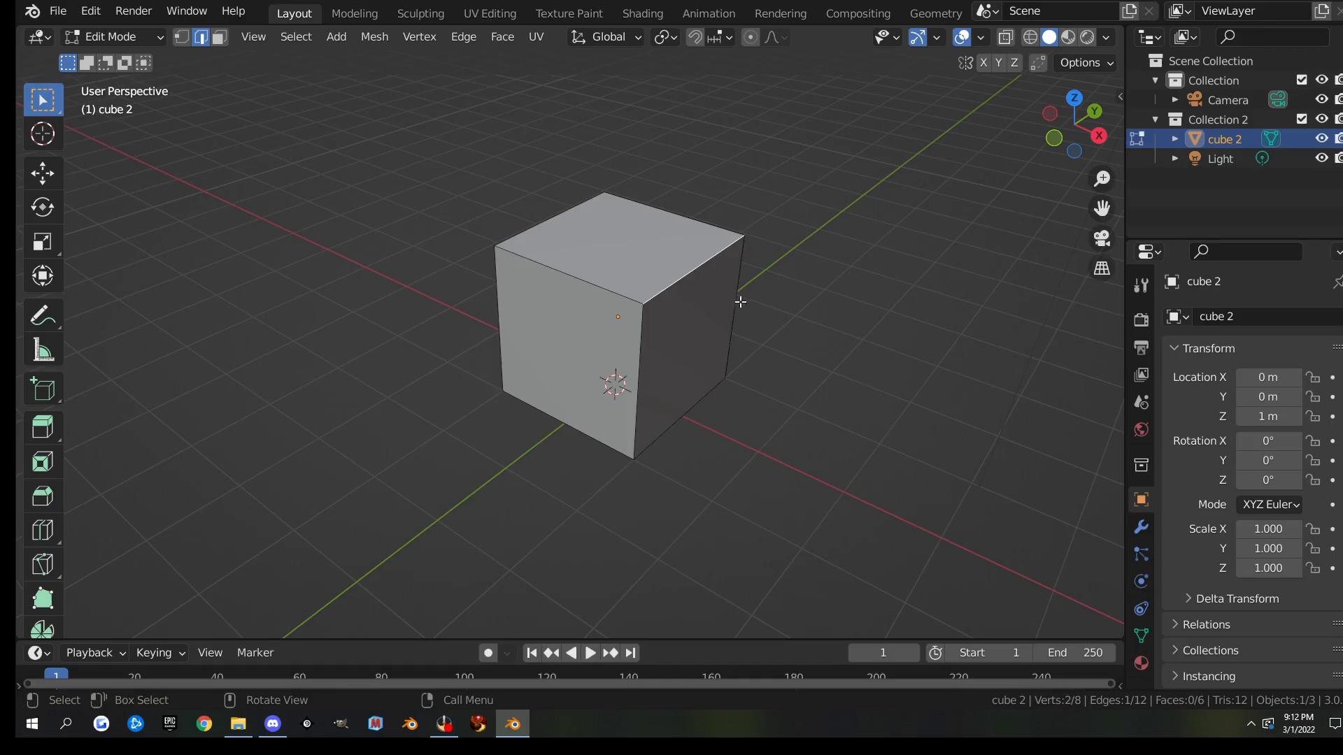
{"action": "key", "text": "e"}
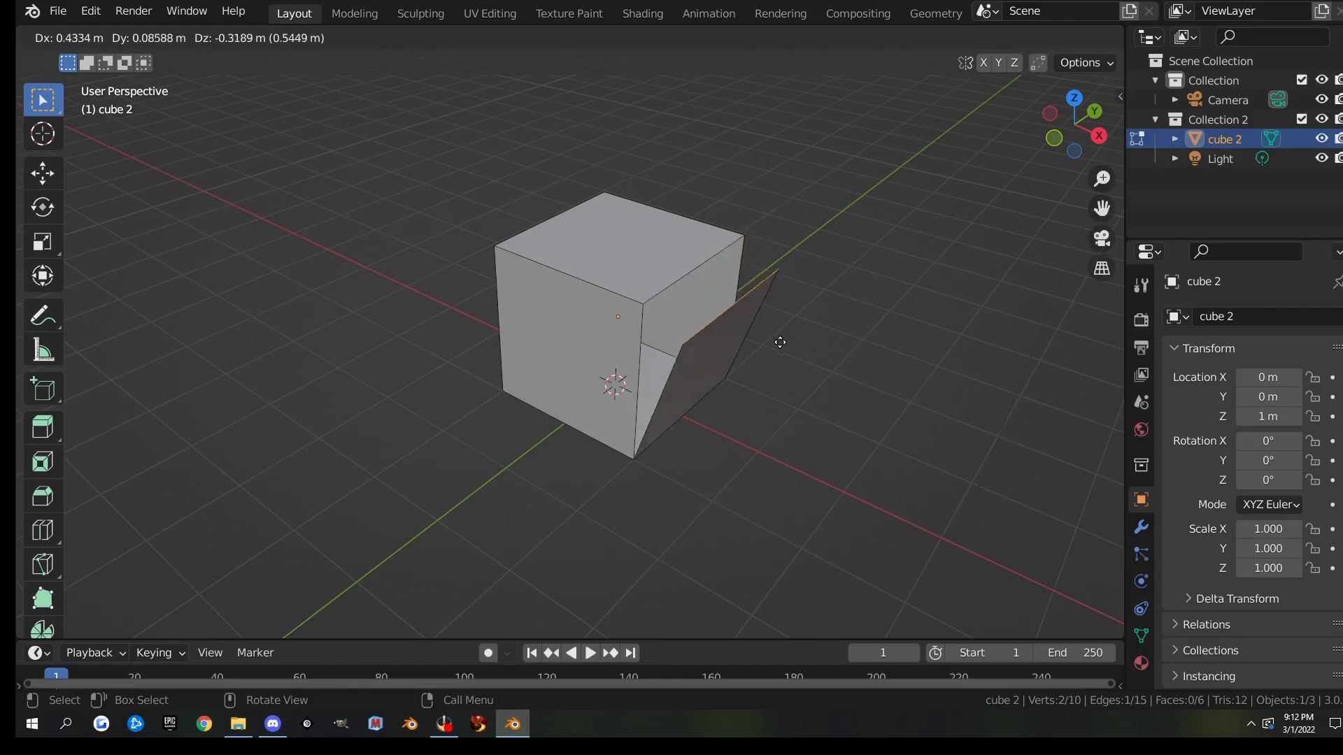
{"action": "left_click", "coordinate": [884, 525]}
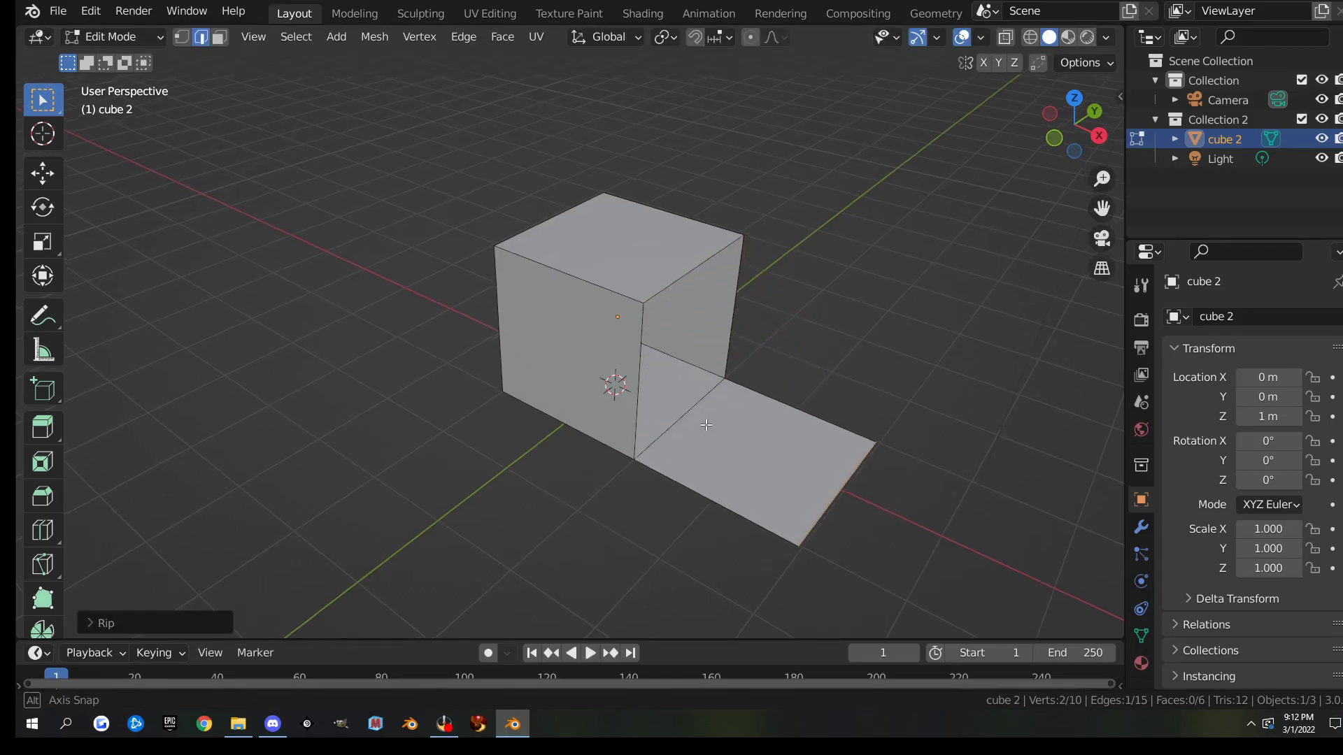
- Rip the top edges of two more side faces and fold both outward level with the base
{"action": "middle_click_drag", "start_coordinate": [884, 525], "coordinate": [611, 322]}
{"action": "left_click", "coordinate": [494, 282]}
{"action": "key", "text": "e"}
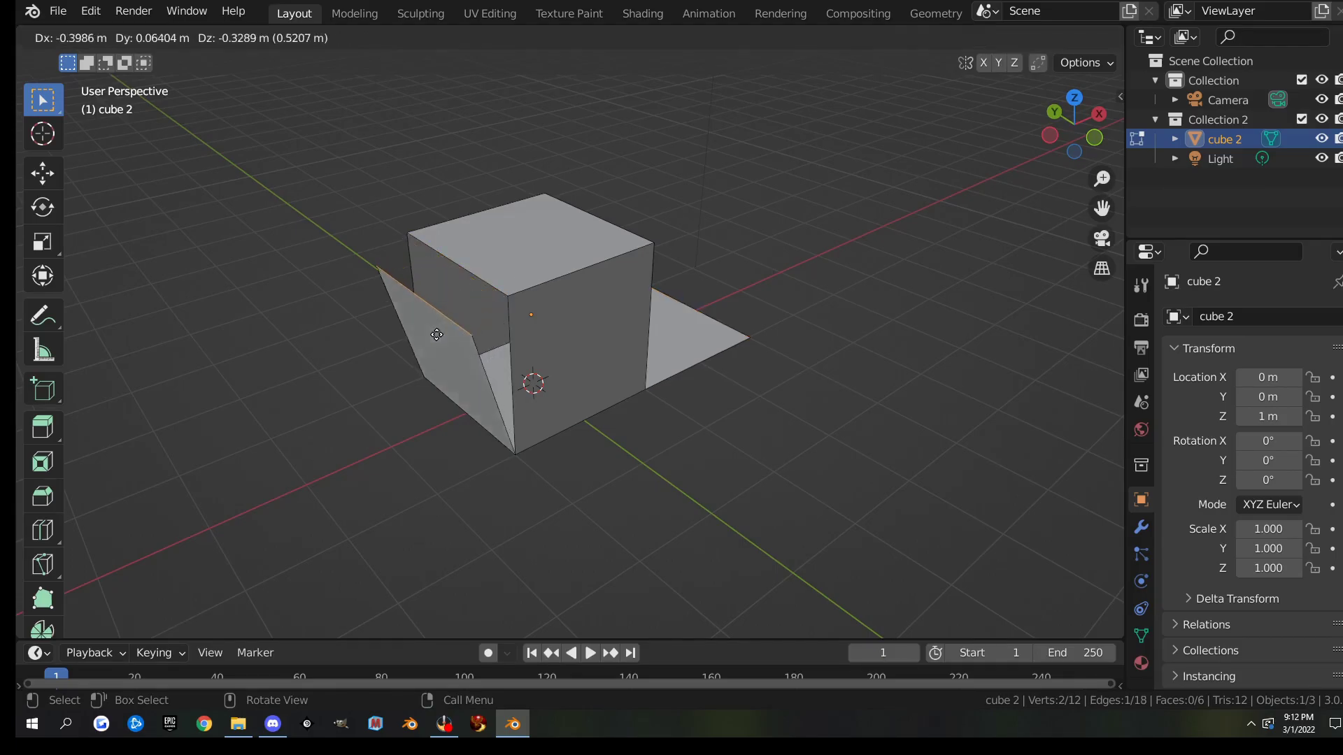
{"action": "left_click", "coordinate": [340, 498]}
{"action": "left_click", "coordinate": [569, 279]}
{"action": "key", "text": "e"}
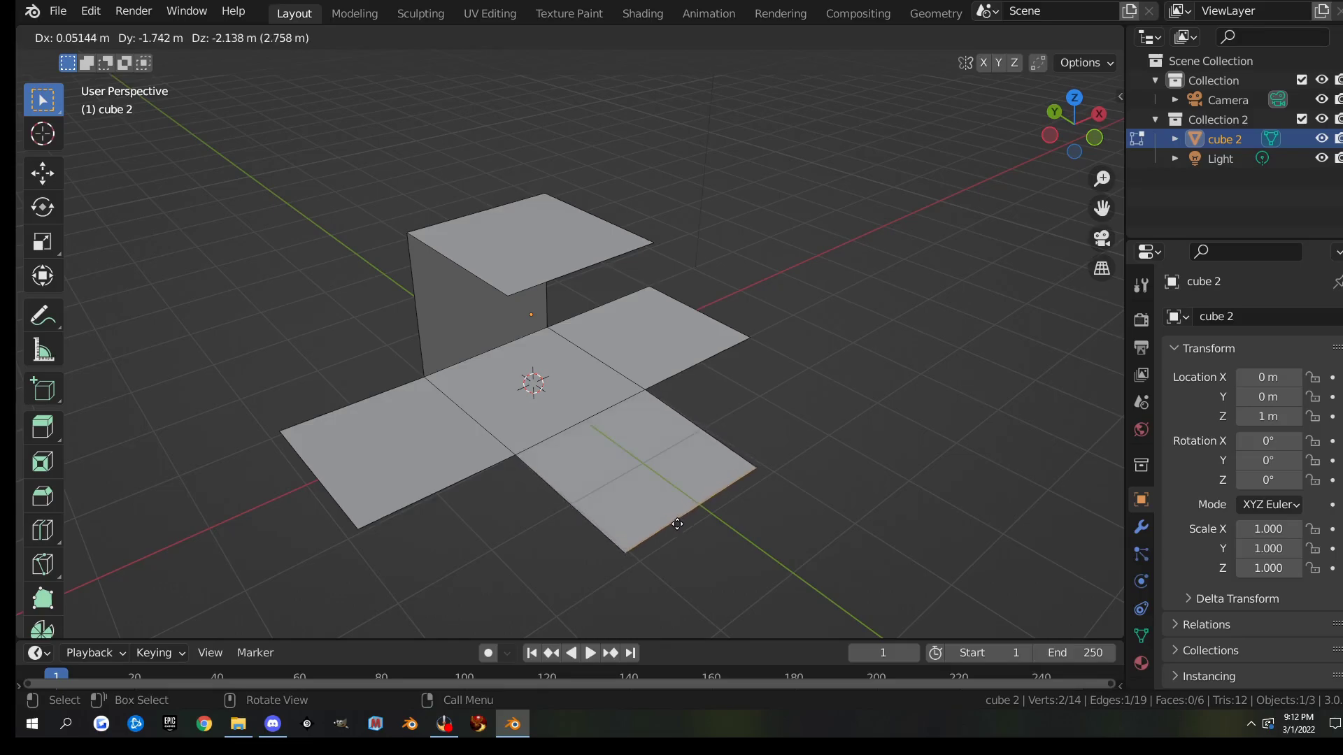
{"action": "left_click", "coordinate": [689, 535]}
- Move the last side face's top edge outward and down, keeping the top face attached to it
{"action": "middle_click_drag", "start_coordinate": [689, 535], "coordinate": [426, 333]}
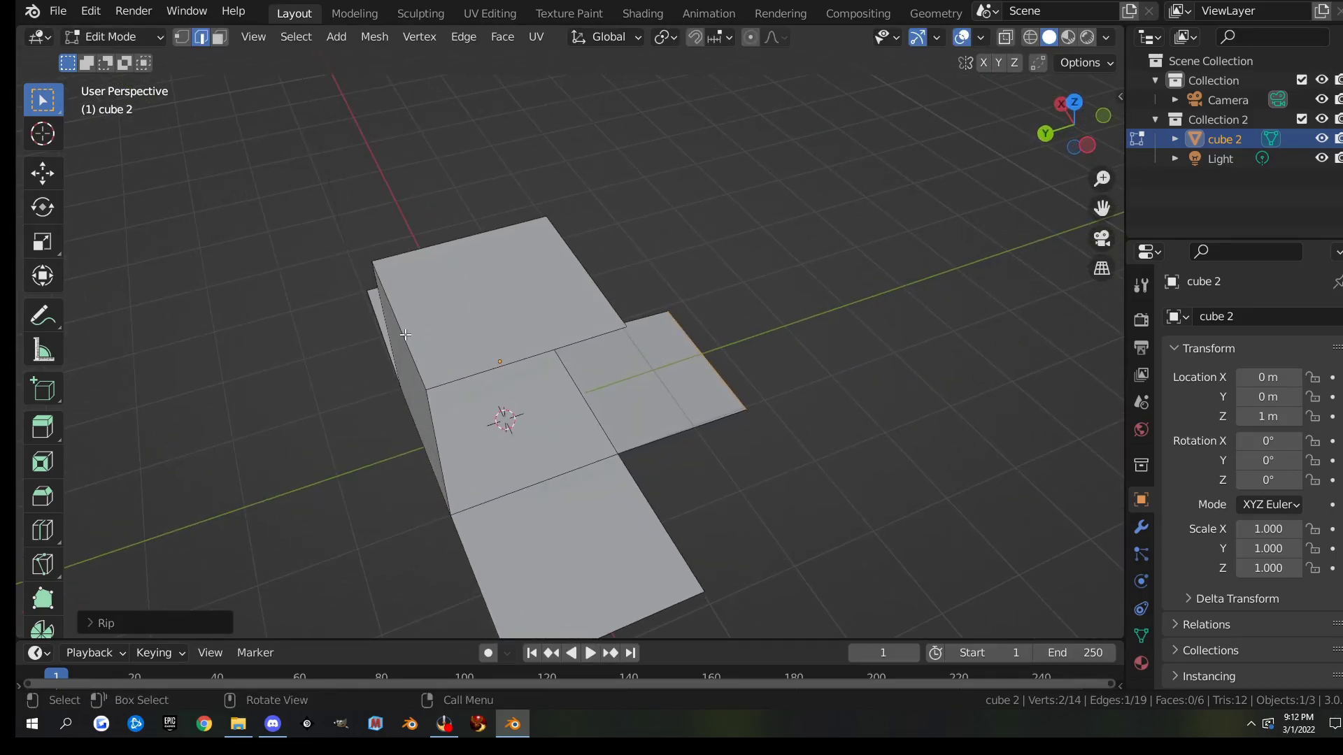
{"action": "key", "text": "v"}
{"action": "right_click", "coordinate": [272, 511]}
{"action": "key", "text": "ctrl+z"}
{"action": "key", "text": "g"}
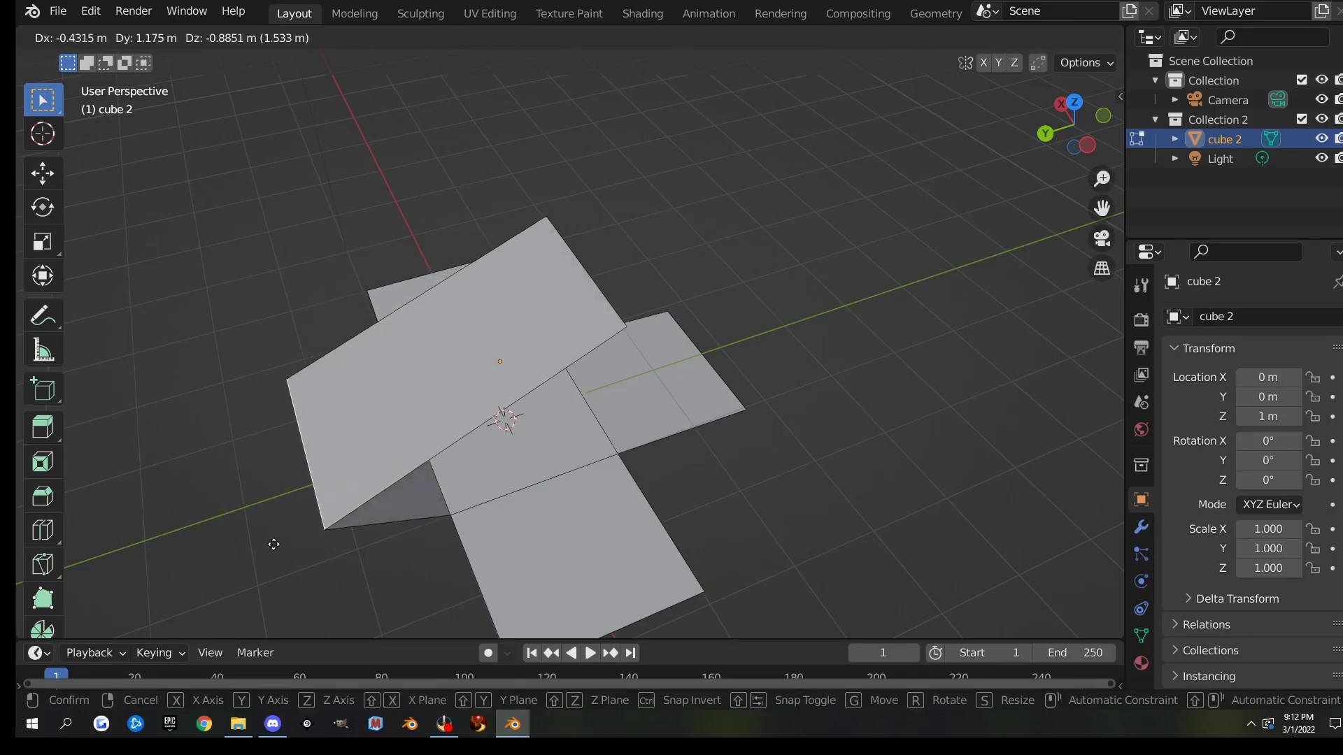
{"action": "left_click", "coordinate": [343, 544]}
- Move the top face's far edge outward beyond the last side face to unfold it
{"action": "scroll", "coordinate": [353, 532], "scroll_direction": "down", "scroll_amount": 3}
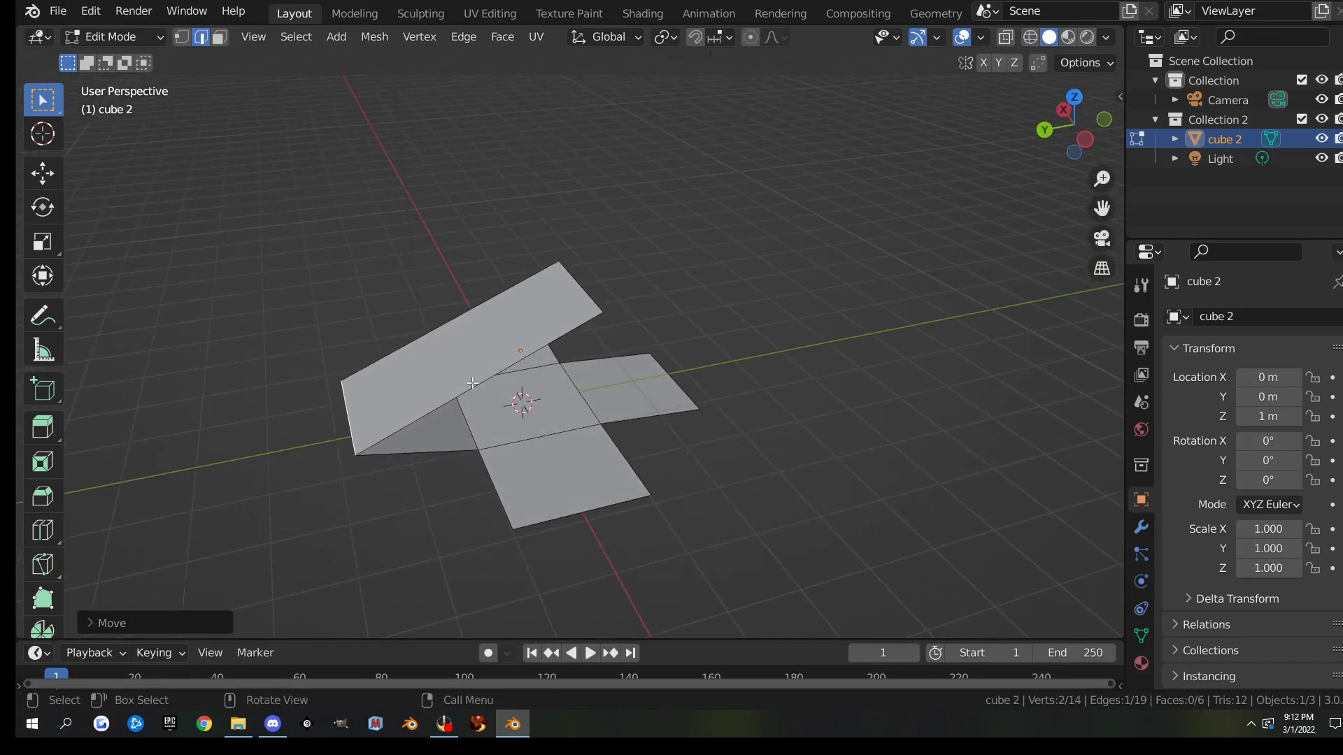
{"action": "left_click", "coordinate": [573, 288]}
{"action": "key", "text": "g"}
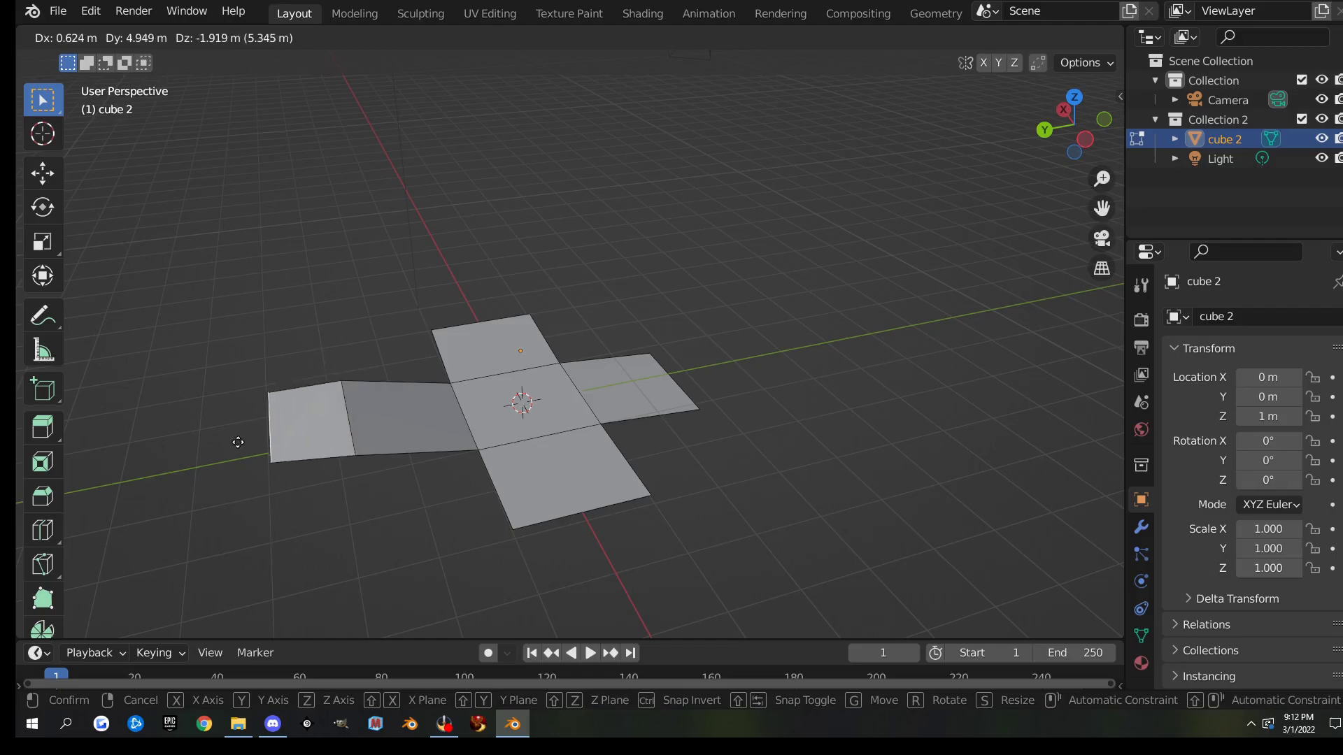
{"action": "left_click", "coordinate": [183, 479]}
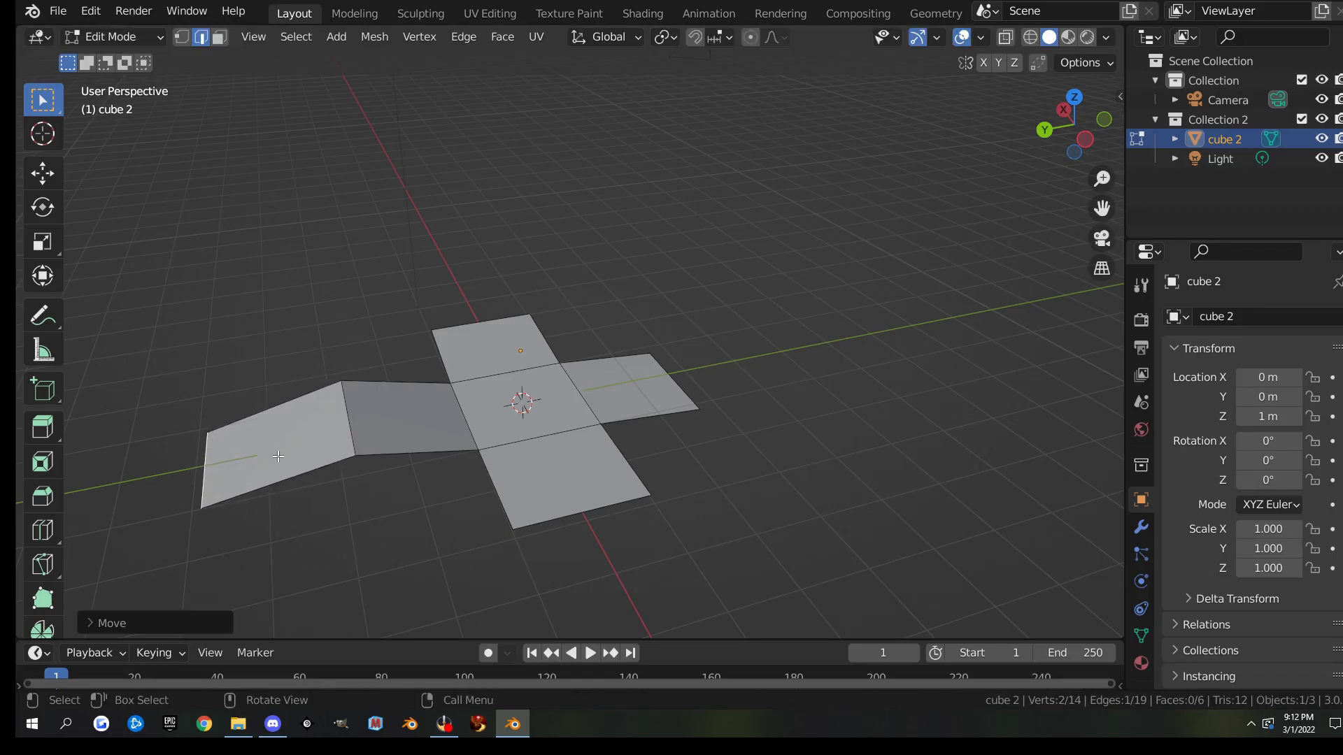
- Adjust the edges of the two end faces so the unfolded mesh forms a straight cross
{"action": "key", "text": "g"}
{"action": "left_click", "coordinate": [350, 447]}
{"action": "middle_click_drag", "start_coordinate": [349, 447], "coordinate": [568, 486]}
{"action": "key", "text": "g"}
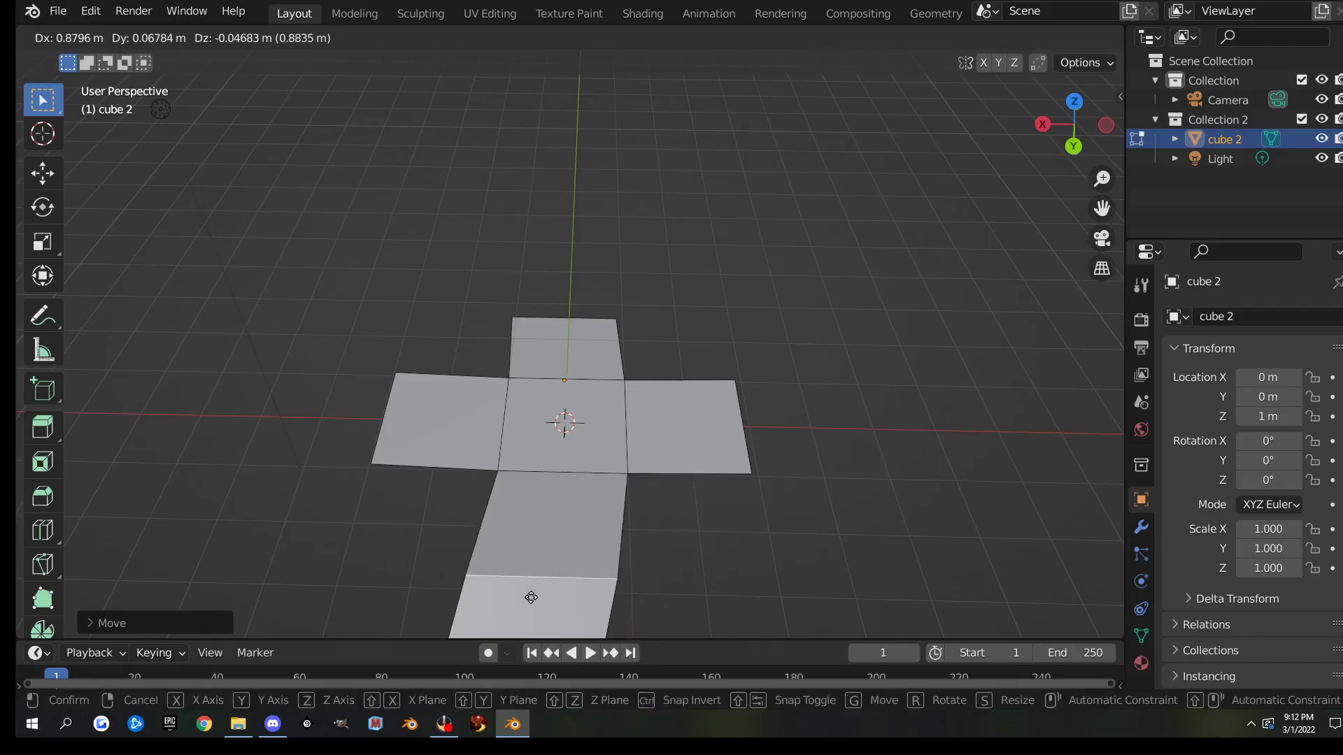
{"action": "left_click", "coordinate": [532, 601]}
{"action": "scroll", "coordinate": [549, 519], "scroll_direction": "down", "scroll_amount": 3}
{"action": "key", "text": "g"}
{"action": "left_click", "coordinate": [564, 515]}
{"action": "middle_click_drag", "start_coordinate": [564, 516], "coordinate": [610, 472]}
{"action": "scroll", "coordinate": [611, 472], "scroll_direction": "up", "scroll_amount": 2}
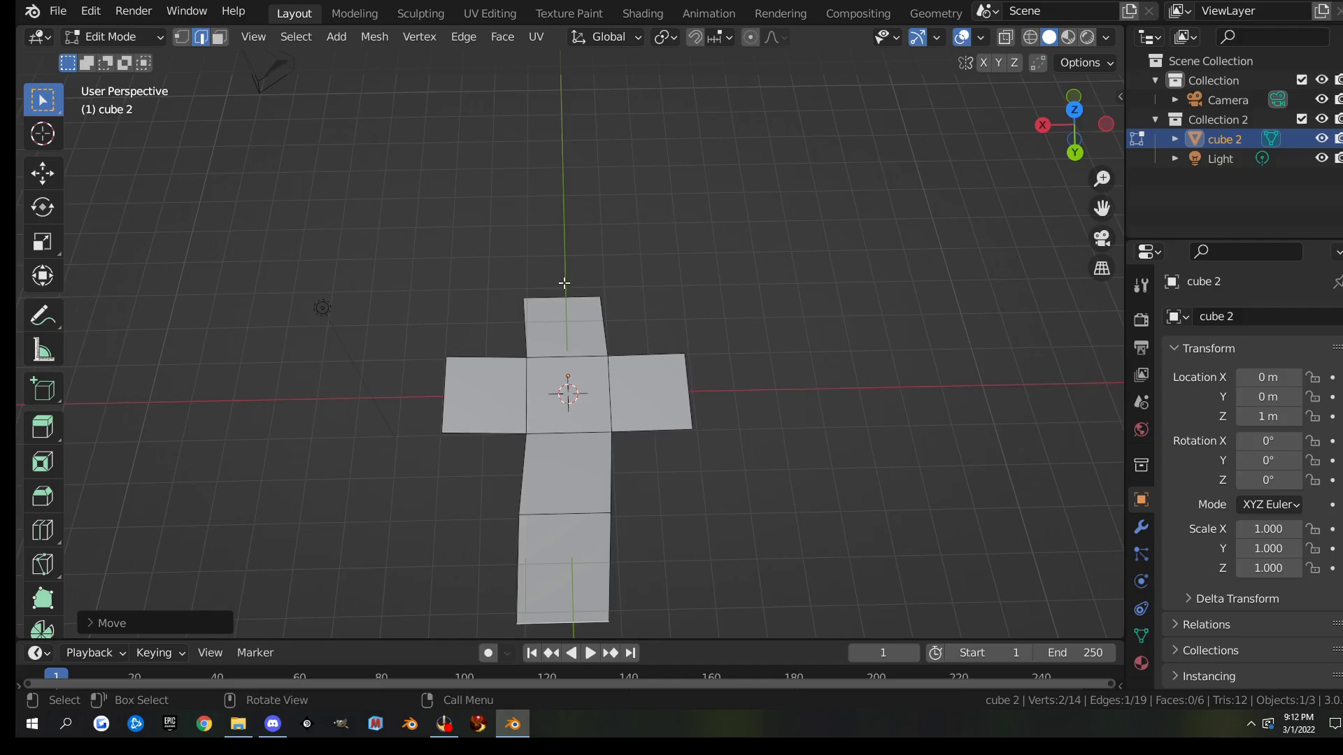
- Select the whole unfolded mesh in the UV Editing workspace and compare its shape with the UV layout
{"action": "left_click", "coordinate": [502, 18]}
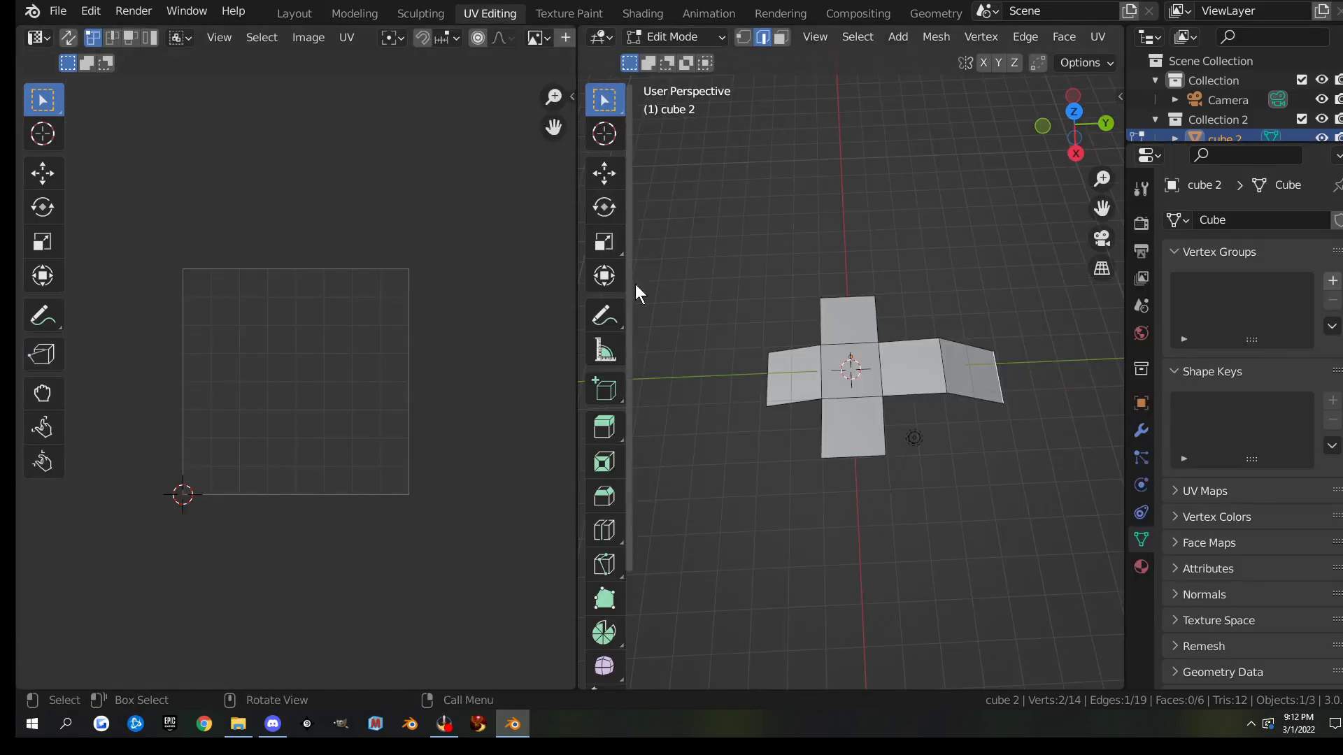
{"action": "key", "text": "a"}
{"action": "middle_click_drag", "start_coordinate": [1002, 388], "coordinate": [965, 399]}
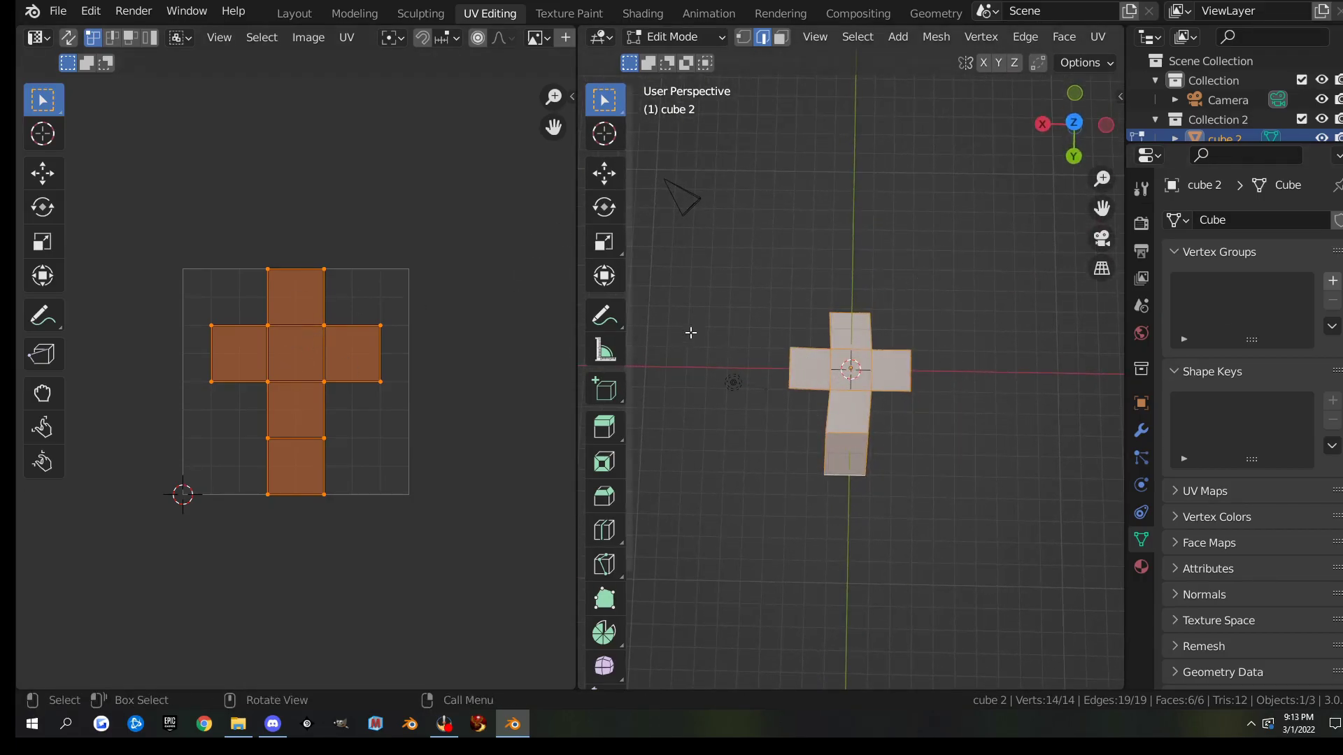
- Return to the Layout workspace and undo all the unfolding edits to restore the closed cube
{"action": "left_click", "coordinate": [301, 14]}
{"action": "key", "text": "ctrl+z"}
{"action": "key", "text": "ctrl+z"}
{"action": "key", "text": "ctrl+z"}
{"action": "key", "text": "ctrl+z"}
{"action": "key", "text": "ctrl+z"}
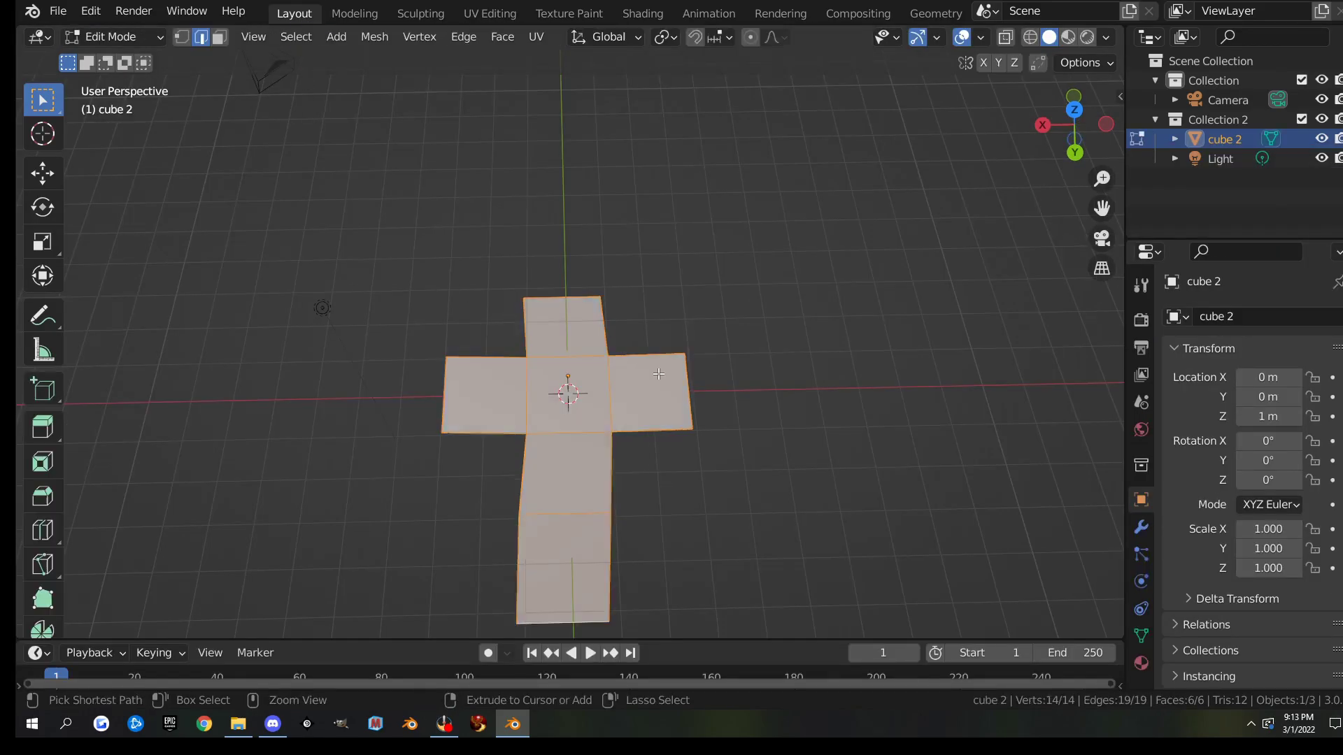
{"action": "key", "text": "ctrl+z"}
{"action": "key", "text": "ctrl+z"}
{"action": "key", "text": "ctrl+z"}
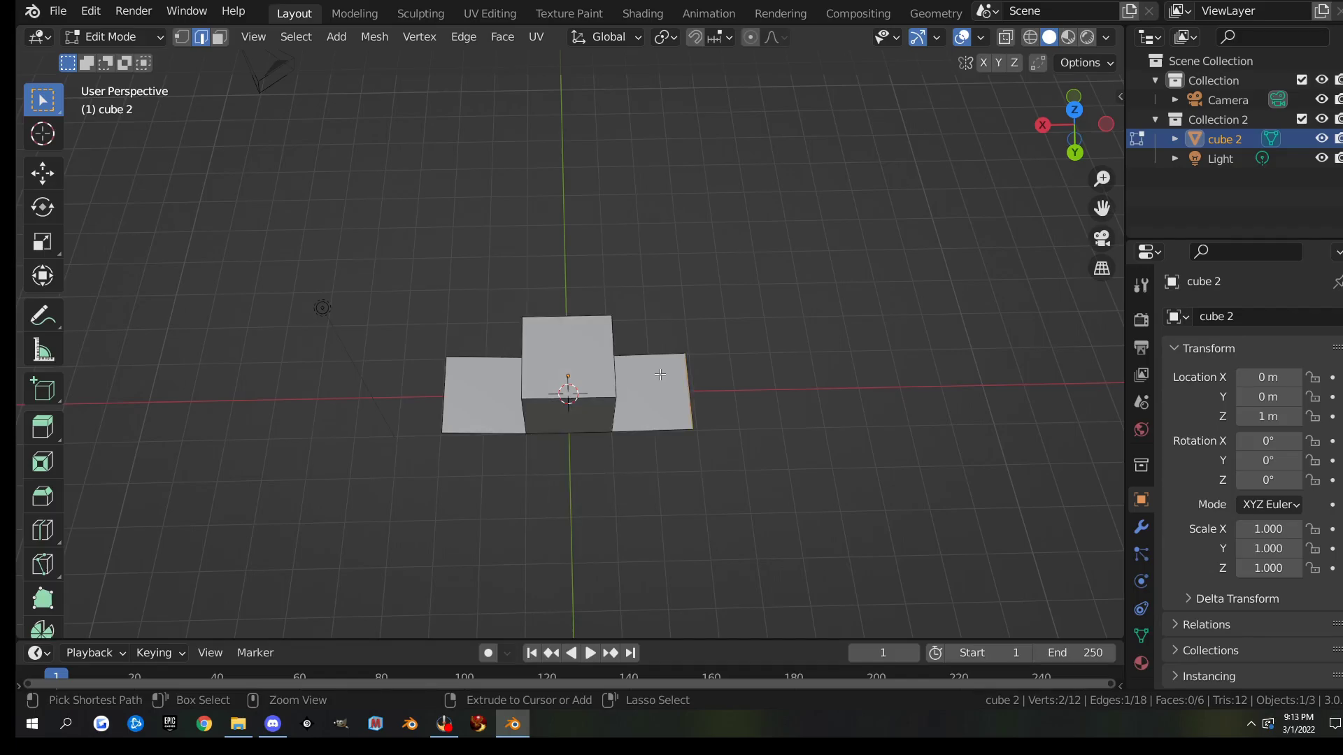
{"action": "middle_click_drag", "start_coordinate": [666, 377], "coordinate": [648, 318]}
{"action": "scroll", "coordinate": [647, 319], "scroll_direction": "up", "scroll_amount": 5}
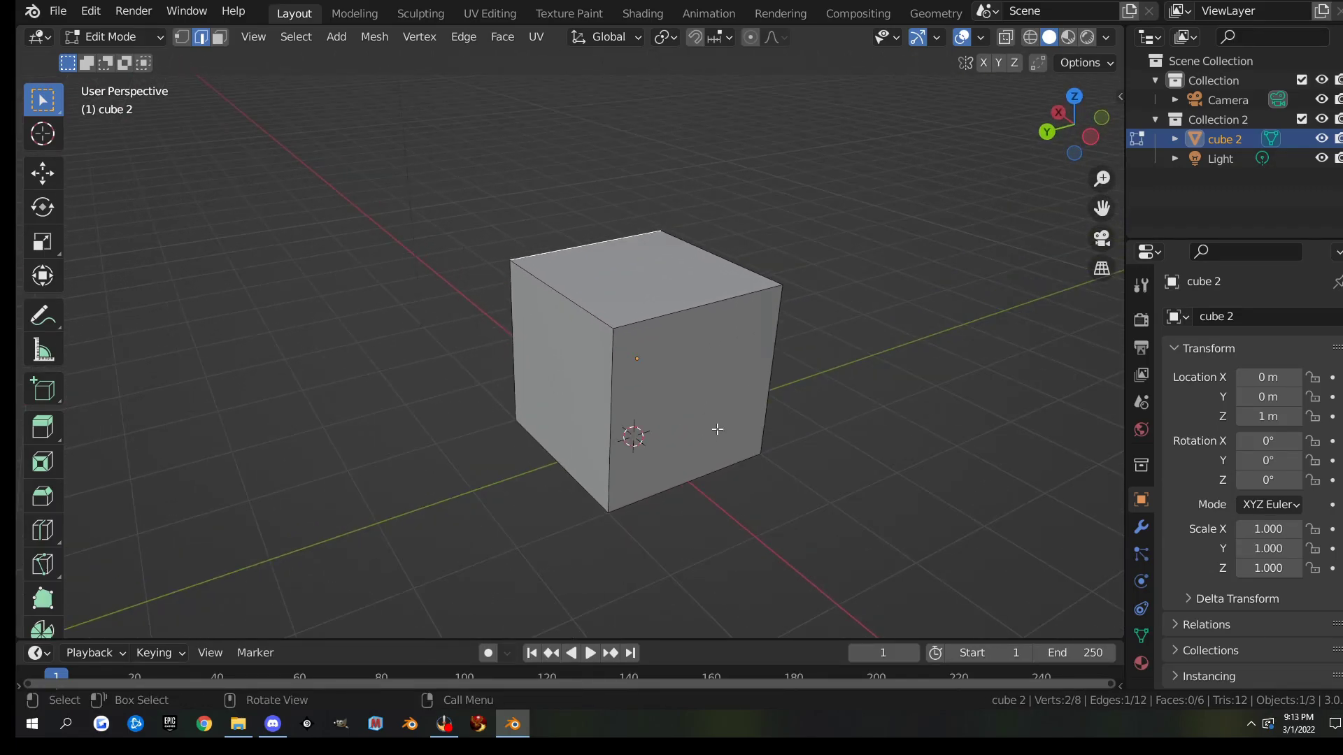
- Mark the cube's four vertical edges and three of its top edges as seams, leaving one top edge unmarked
{"action": "left_click", "coordinate": [619, 400]}
{"action": "left_click", "coordinate": [671, 321], "text": "shift"}
{"action": "left_click", "coordinate": [757, 381], "text": "shift"}
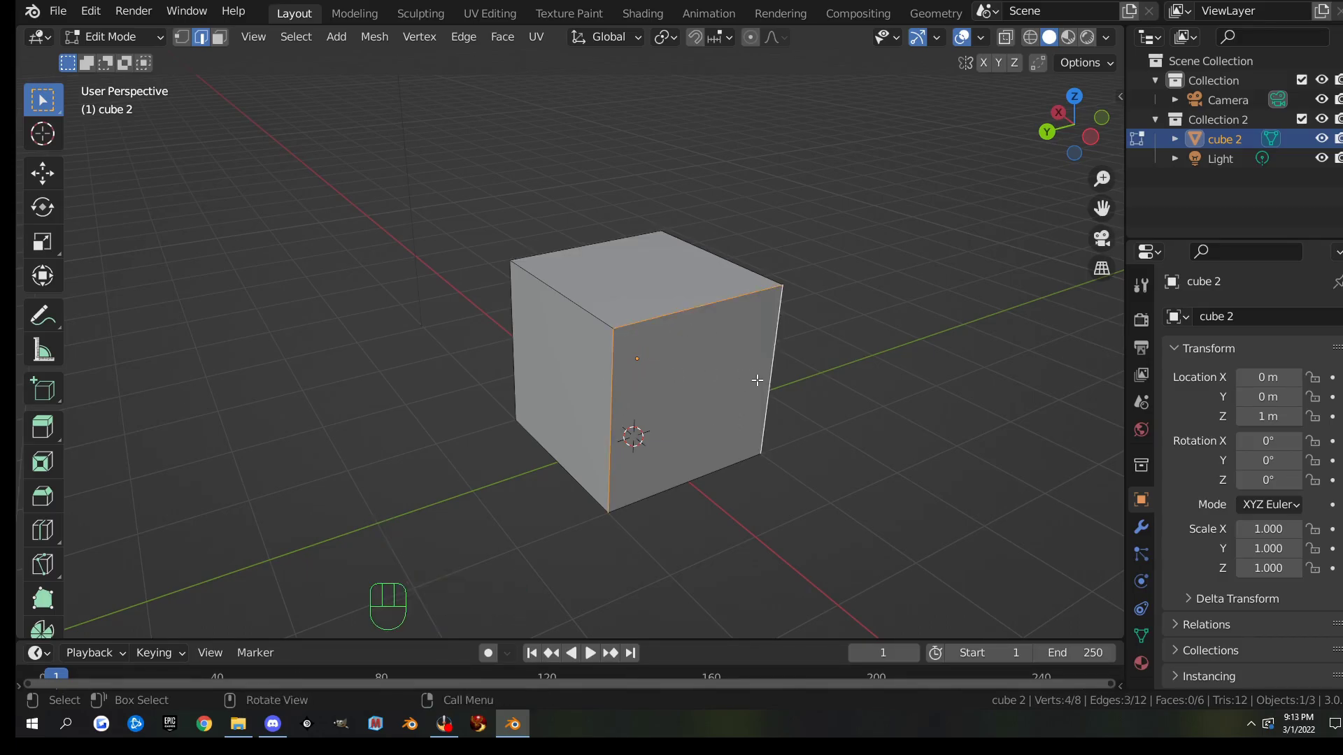
{"action": "middle_click_drag", "start_coordinate": [512, 325], "coordinate": [755, 321]}
{"action": "left_click", "coordinate": [456, 317], "text": "shift"}
{"action": "left_click", "coordinate": [504, 279], "text": "shift"}
{"action": "left_click", "coordinate": [596, 336], "text": "shift"}
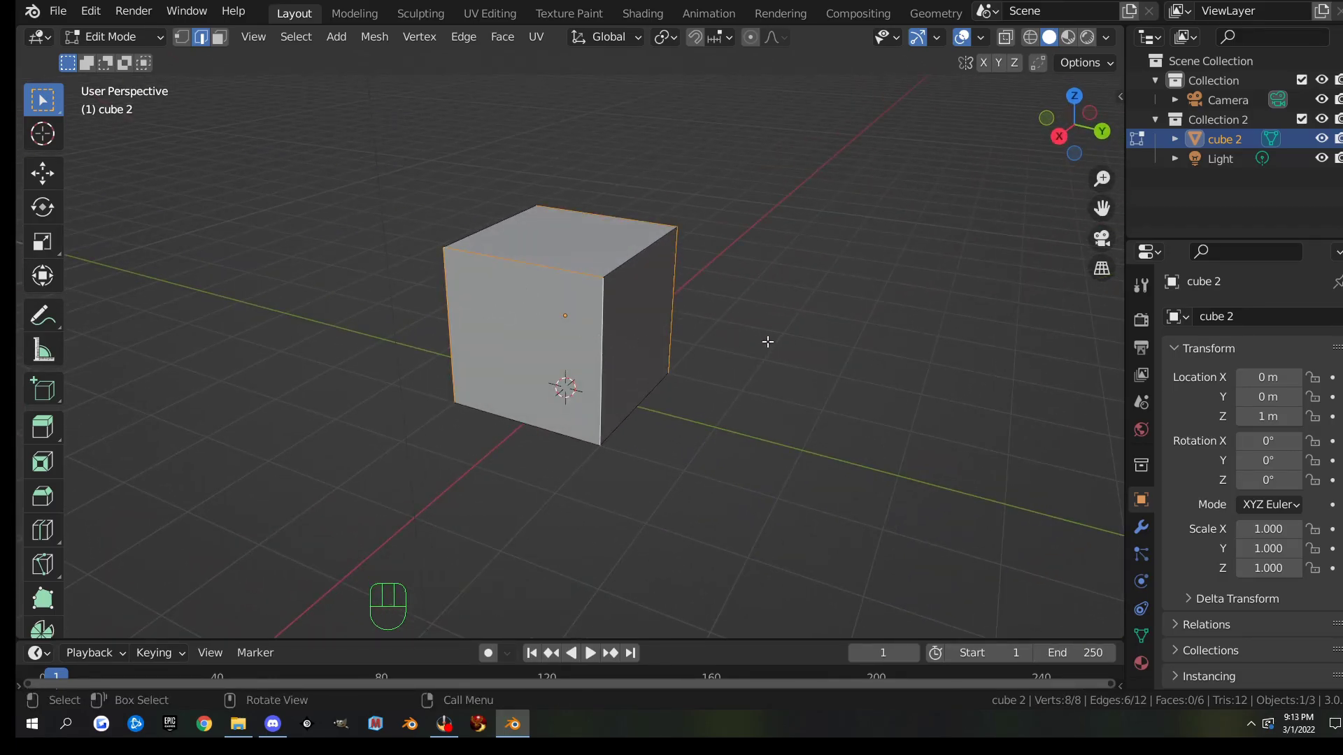
{"action": "middle_click_drag", "start_coordinate": [767, 341], "coordinate": [699, 315]}
{"action": "left_click", "coordinate": [644, 274], "text": "shift"}
{"action": "middle_click_drag", "start_coordinate": [804, 343], "coordinate": [908, 333]}
{"action": "middle_click_drag", "start_coordinate": [738, 290], "coordinate": [489, 362]}
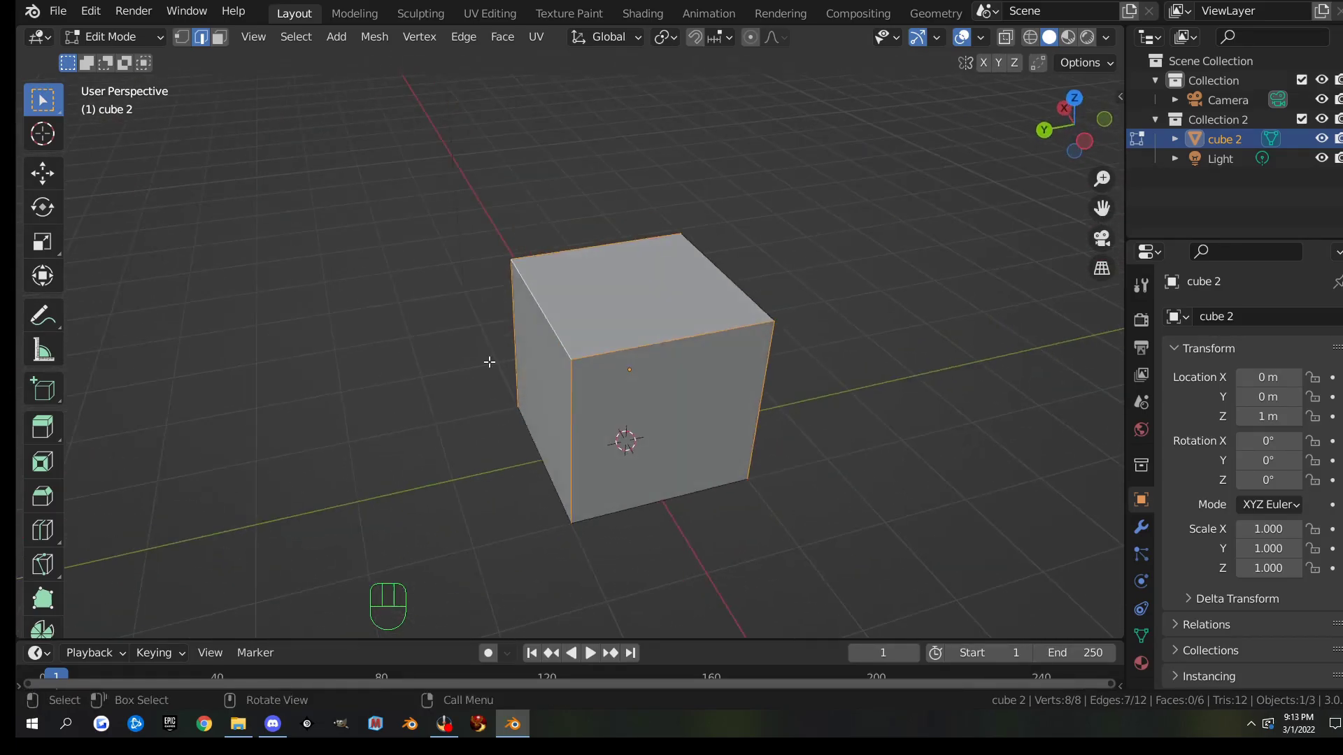
{"action": "middle_click_drag", "start_coordinate": [738, 454], "coordinate": [828, 377]}
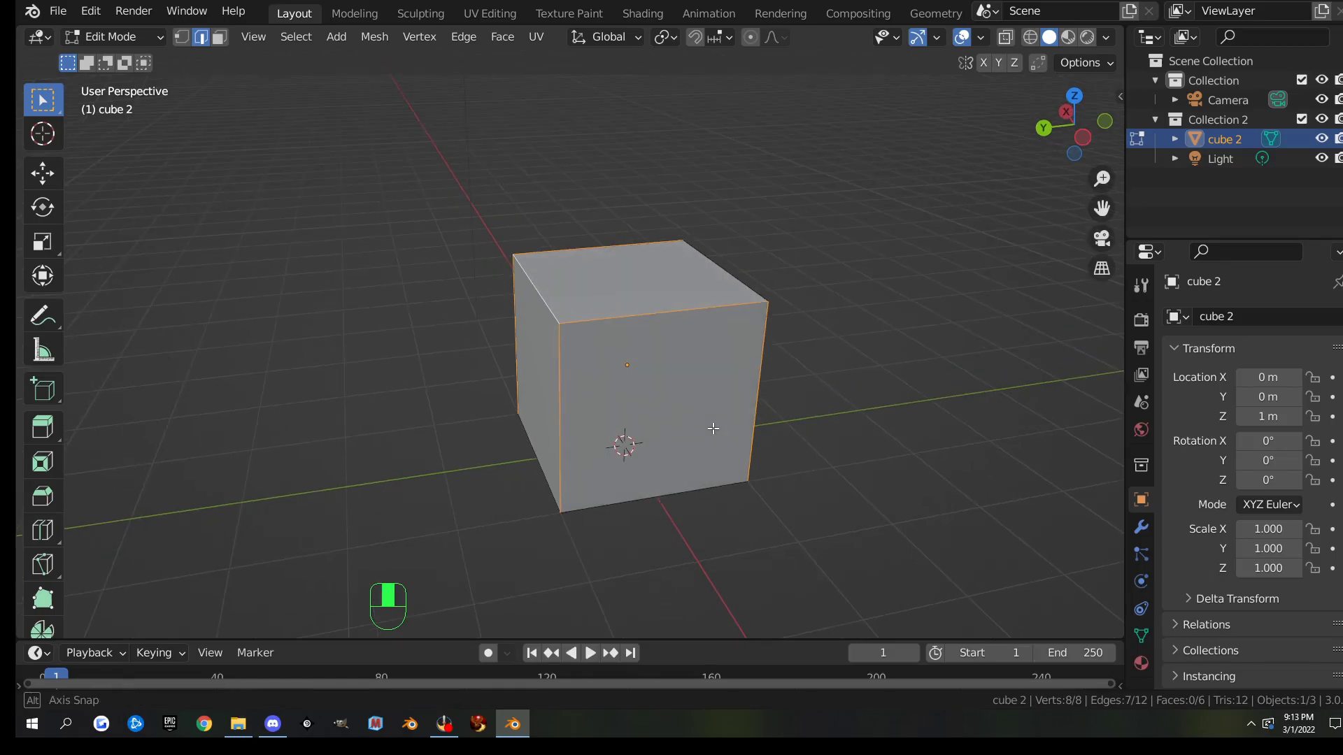
{"action": "right_click", "coordinate": [828, 375]}
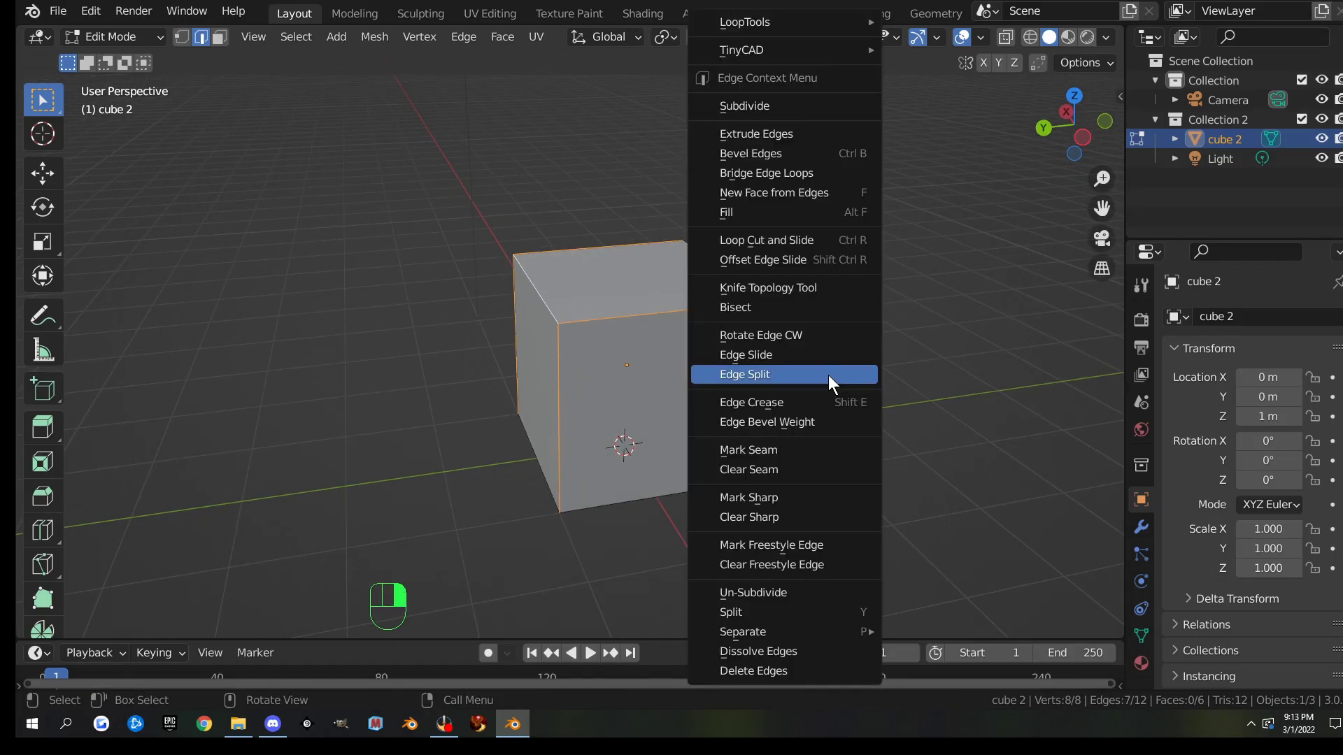
{"action": "left_click", "coordinate": [829, 449]}
{"action": "left_click", "coordinate": [879, 408]}
- Rip the top seam edge of one side face, fold the face outward flat, and straighten its outer edge
{"action": "mouse_move", "coordinate": [621, 342]}
{"action": "middle_mouse_down"}
{"action": "mouse_move", "coordinate": [711, 384]}
{"action": "mouse_move", "coordinate": [947, 371]}
{"action": "mouse_move", "coordinate": [938, 386]}
{"action": "mouse_move", "coordinate": [895, 342]}
{"action": "mouse_move", "coordinate": [623, 338]}
{"action": "mouse_move", "coordinate": [635, 336]}
{"action": "middle_mouse_up"}
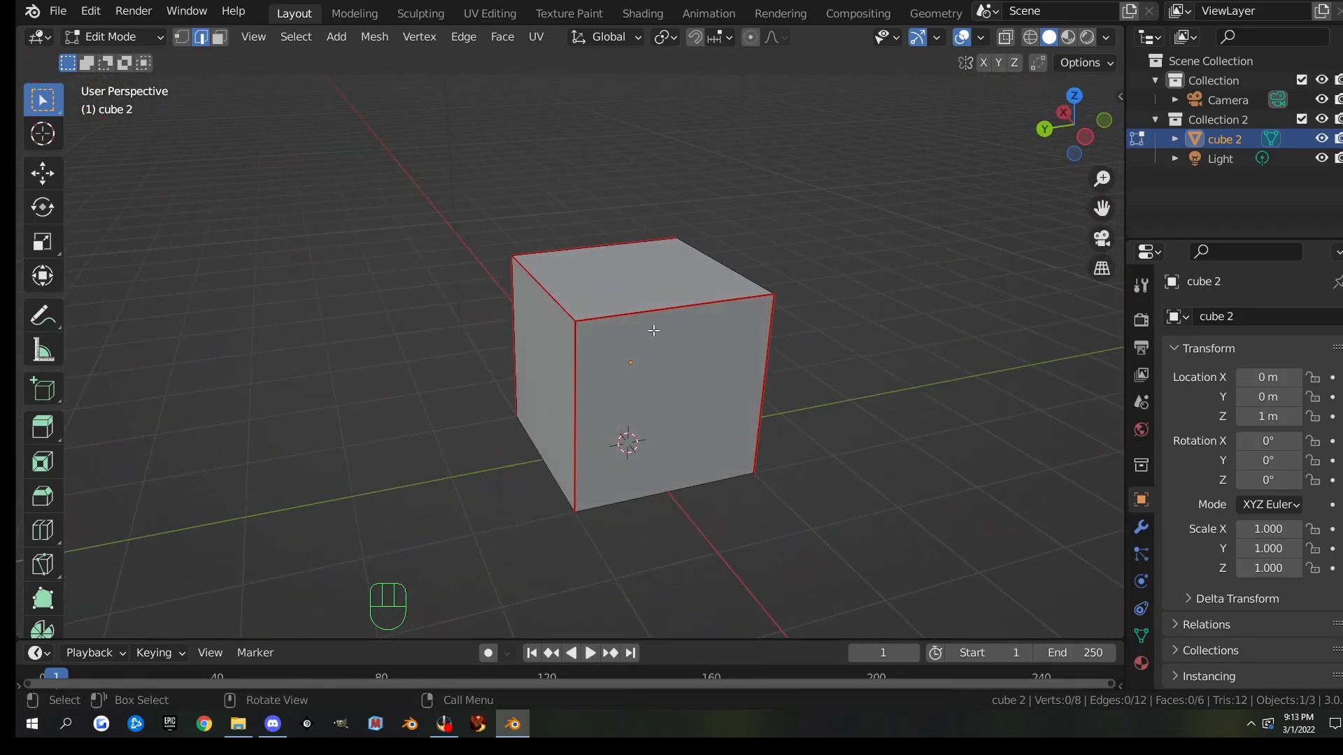
{"action": "left_click", "coordinate": [665, 320]}
{"action": "key", "text": "v"}
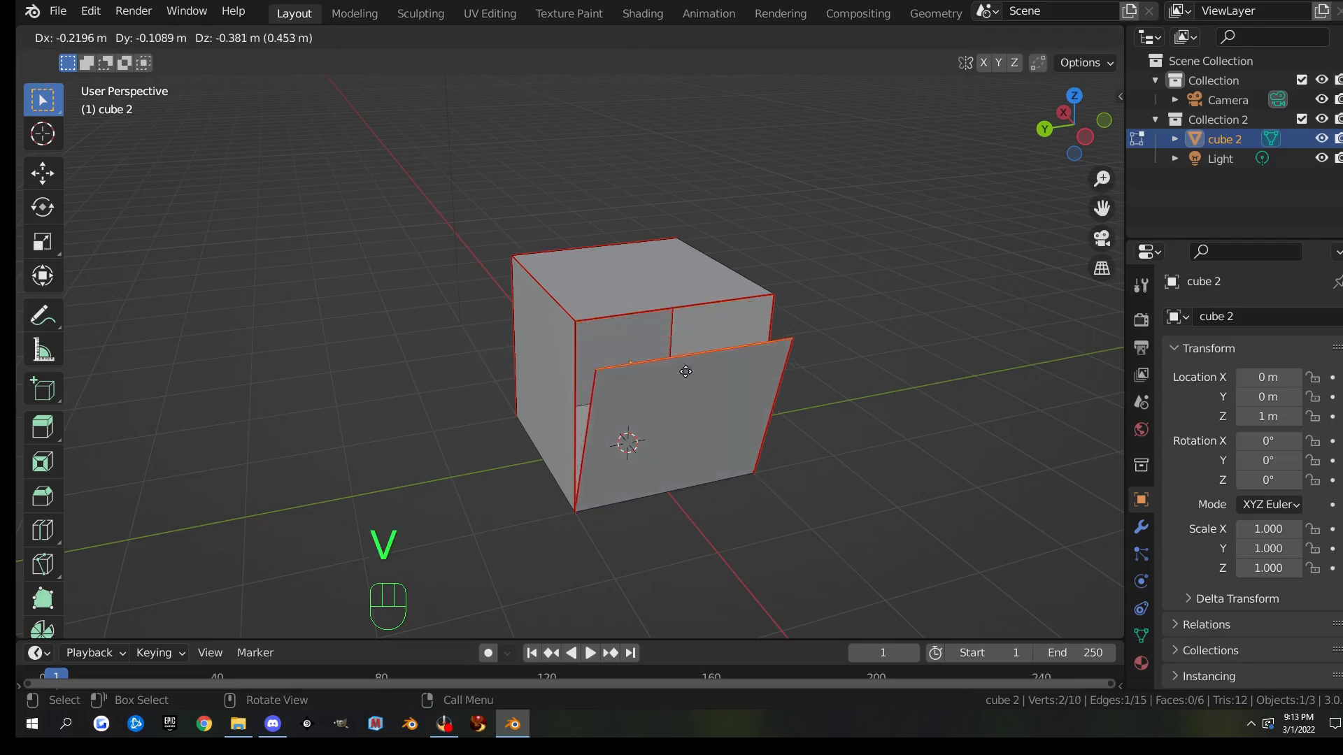
{"action": "left_click", "coordinate": [698, 580]}
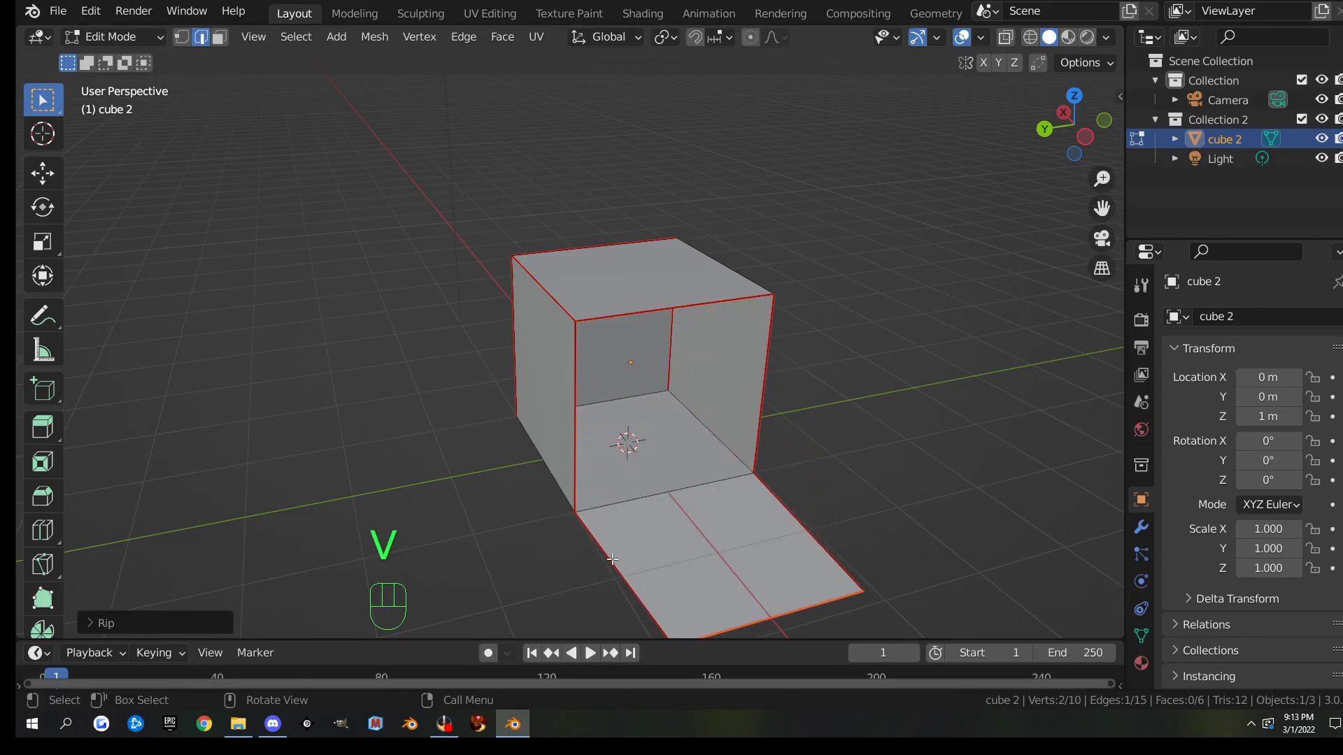
{"action": "middle_click_drag", "start_coordinate": [837, 536], "coordinate": [712, 268]}
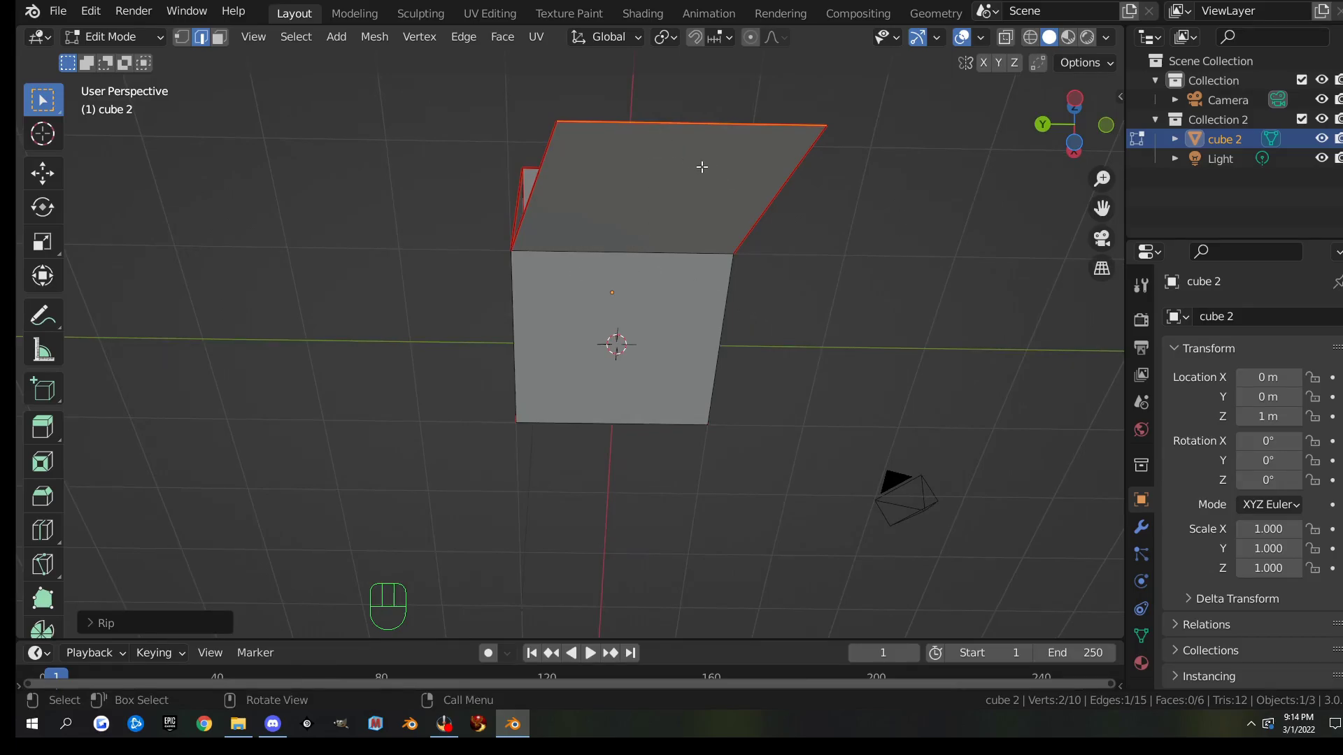
{"action": "key", "text": "g"}
{"action": "left_click", "coordinate": [615, 159]}
- Rip the top seam edges of two more side faces and fold both faces outward flat
{"action": "middle_click_drag", "start_coordinate": [615, 159], "coordinate": [734, 304]}
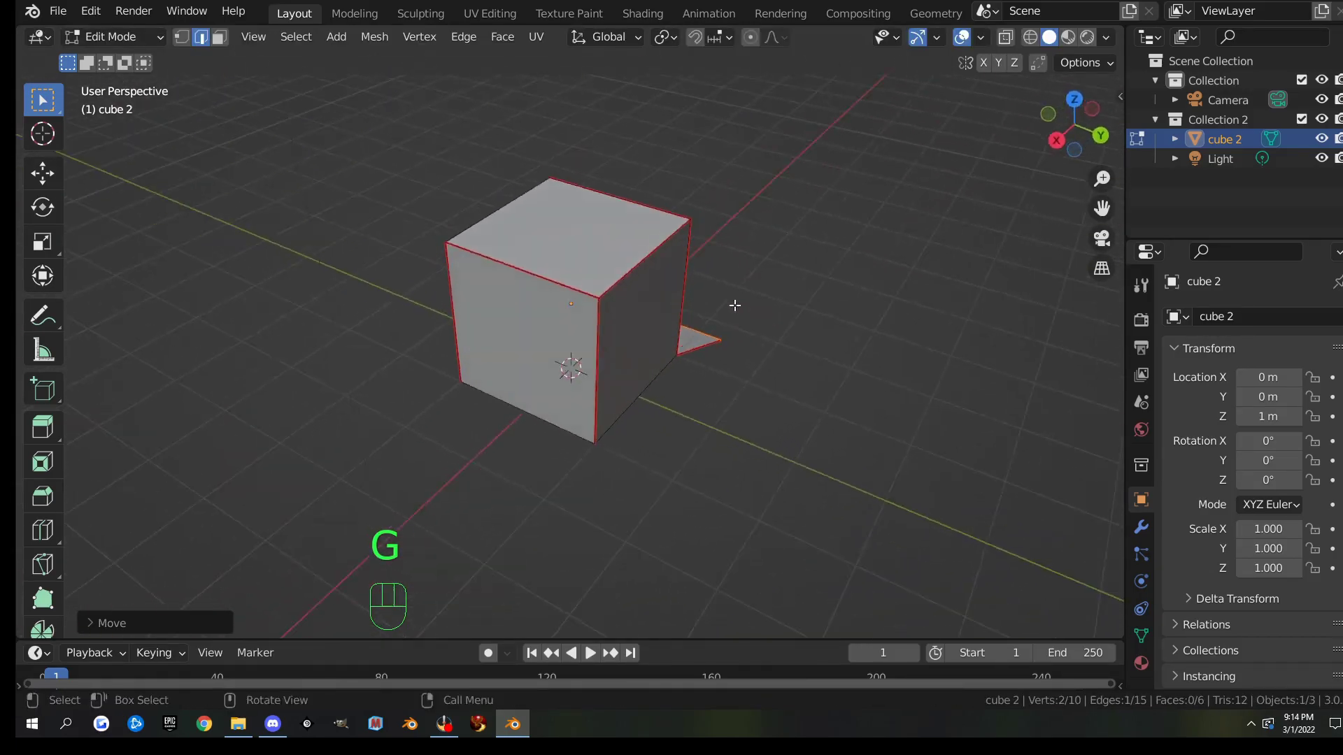
{"action": "left_click", "coordinate": [560, 286]}
{"action": "key", "text": "v"}
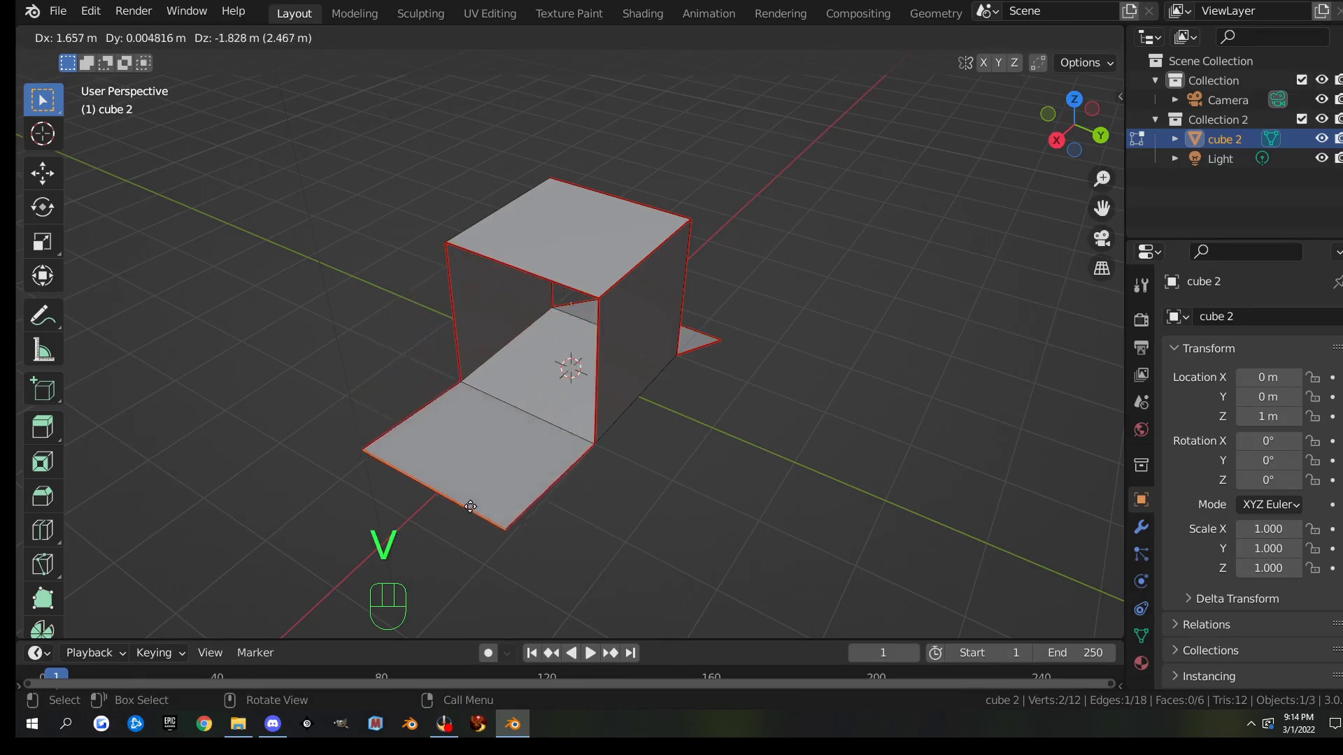
{"action": "left_click", "coordinate": [456, 531]}
{"action": "key", "text": "ctrl+z"}
{"action": "middle_click_drag", "start_coordinate": [569, 519], "coordinate": [571, 426]}
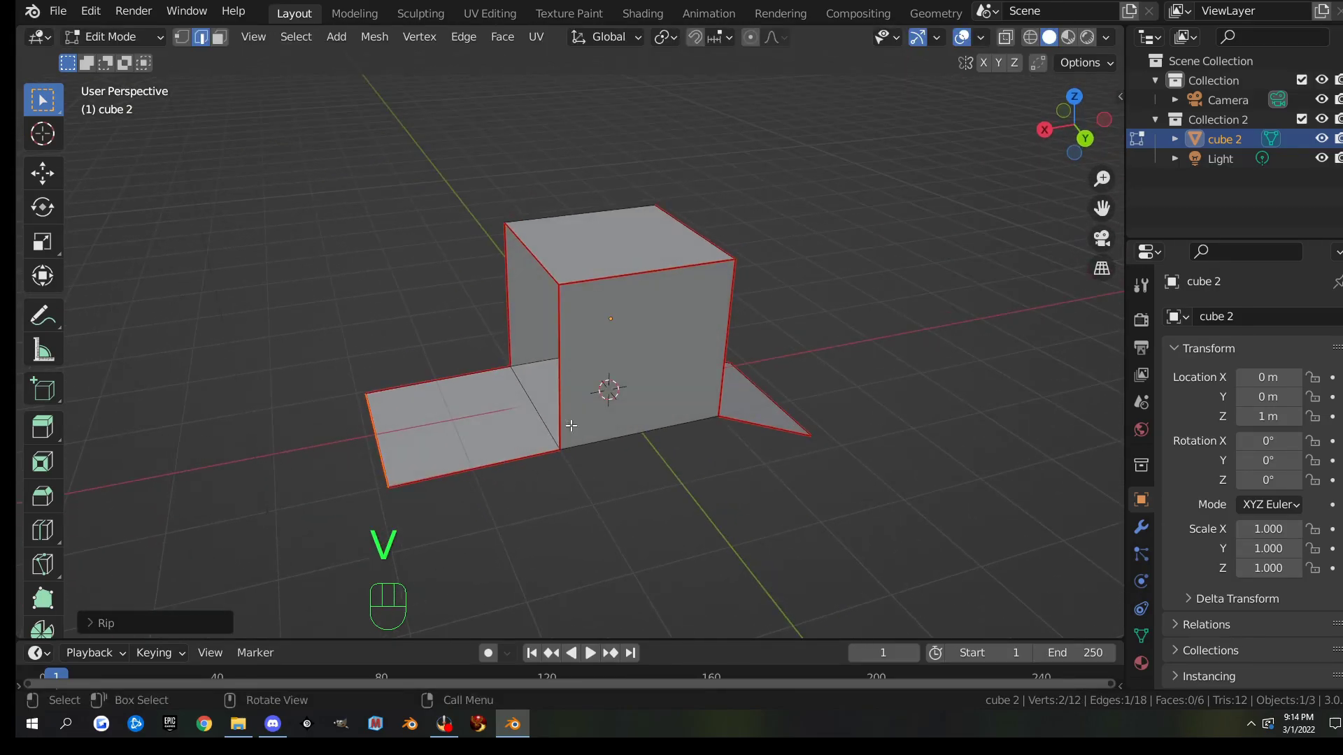
{"action": "left_click", "coordinate": [621, 284]}
{"action": "key", "text": "v"}
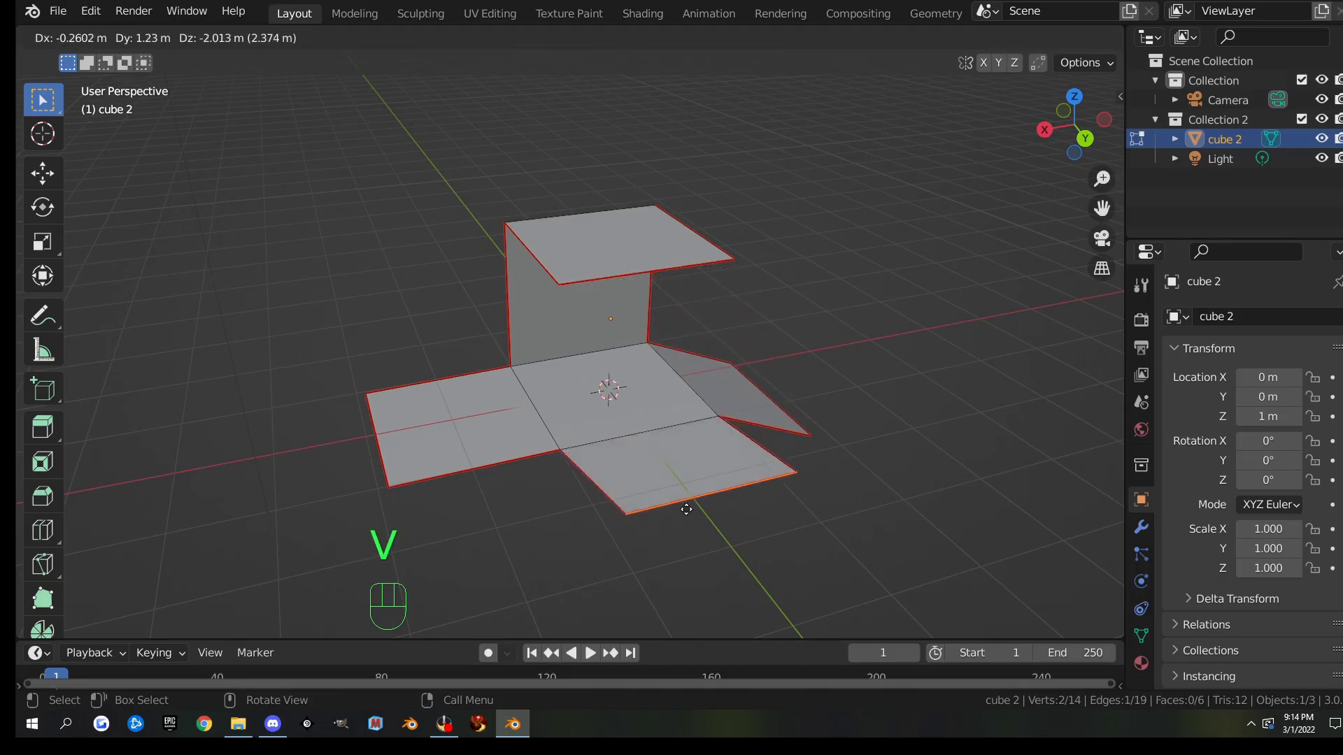
{"action": "left_click", "coordinate": [699, 554]}
- Lower the unmarked edge joining the last side face to the top face, and lay the top face flat to complete the cross
{"action": "middle_click_drag", "start_coordinate": [699, 553], "coordinate": [444, 283]}
{"action": "left_click", "coordinate": [439, 264]}
{"action": "key", "text": "g"}
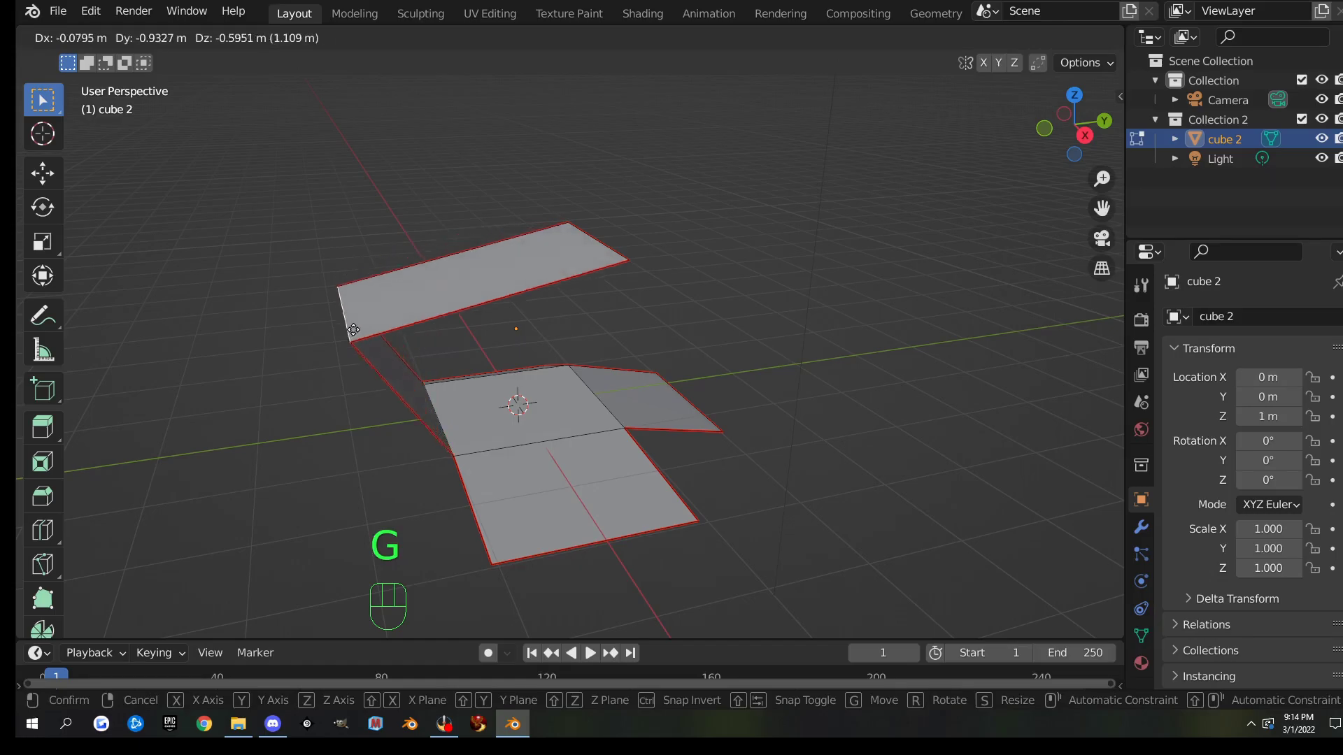
{"action": "left_click", "coordinate": [297, 479]}
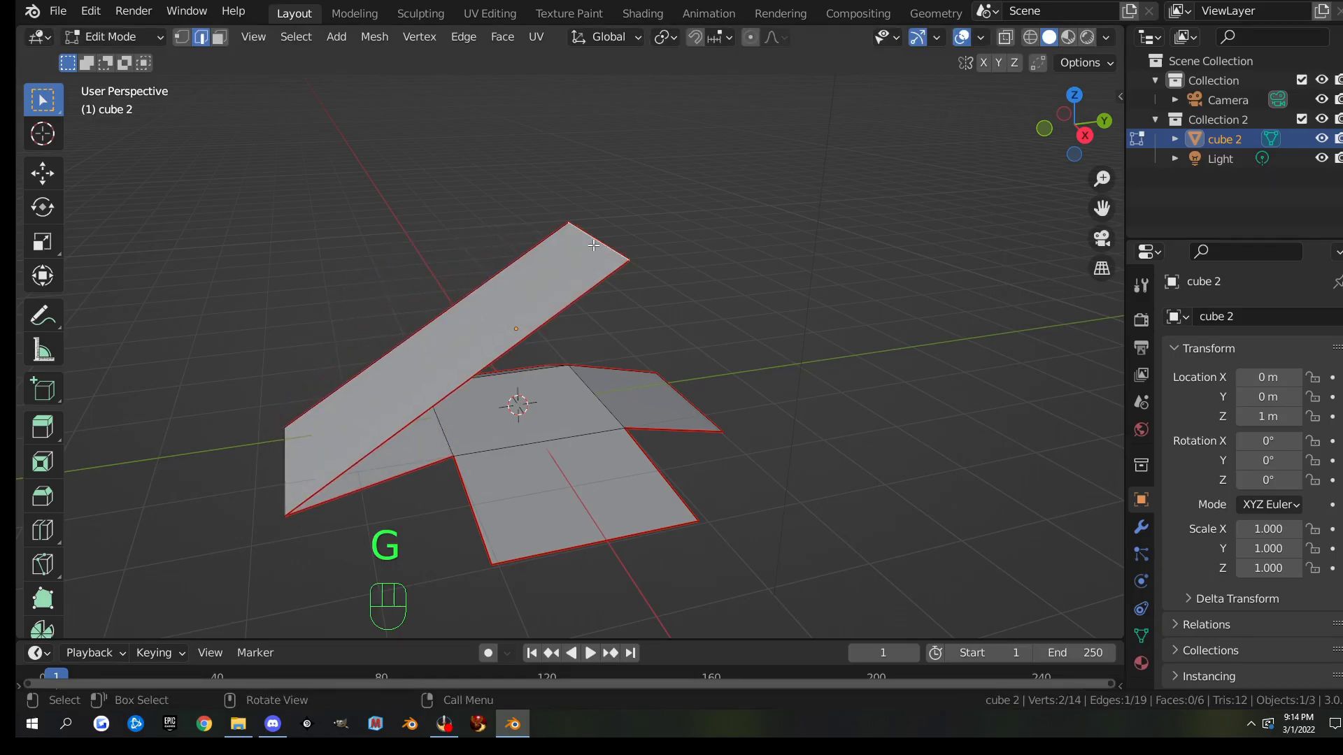
{"action": "key", "text": "g"}
{"action": "left_click", "coordinate": [105, 465]}
{"action": "middle_click_drag", "start_coordinate": [324, 451], "coordinate": [594, 379]}
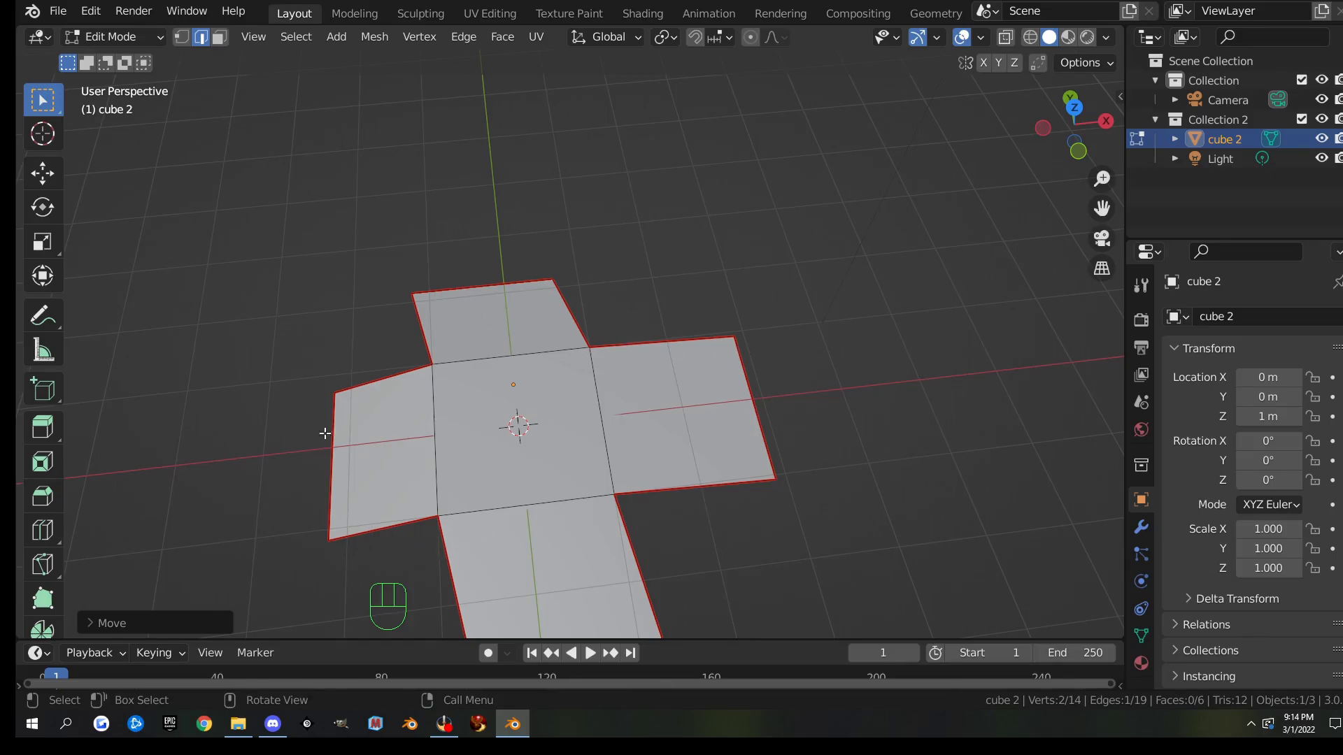
{"action": "scroll", "coordinate": [643, 421], "scroll_direction": "down", "scroll_amount": 3}
{"action": "middle_click_drag", "start_coordinate": [675, 497], "coordinate": [497, 448]}
{"action": "scroll", "coordinate": [567, 479], "scroll_direction": "up", "scroll_amount": 2}
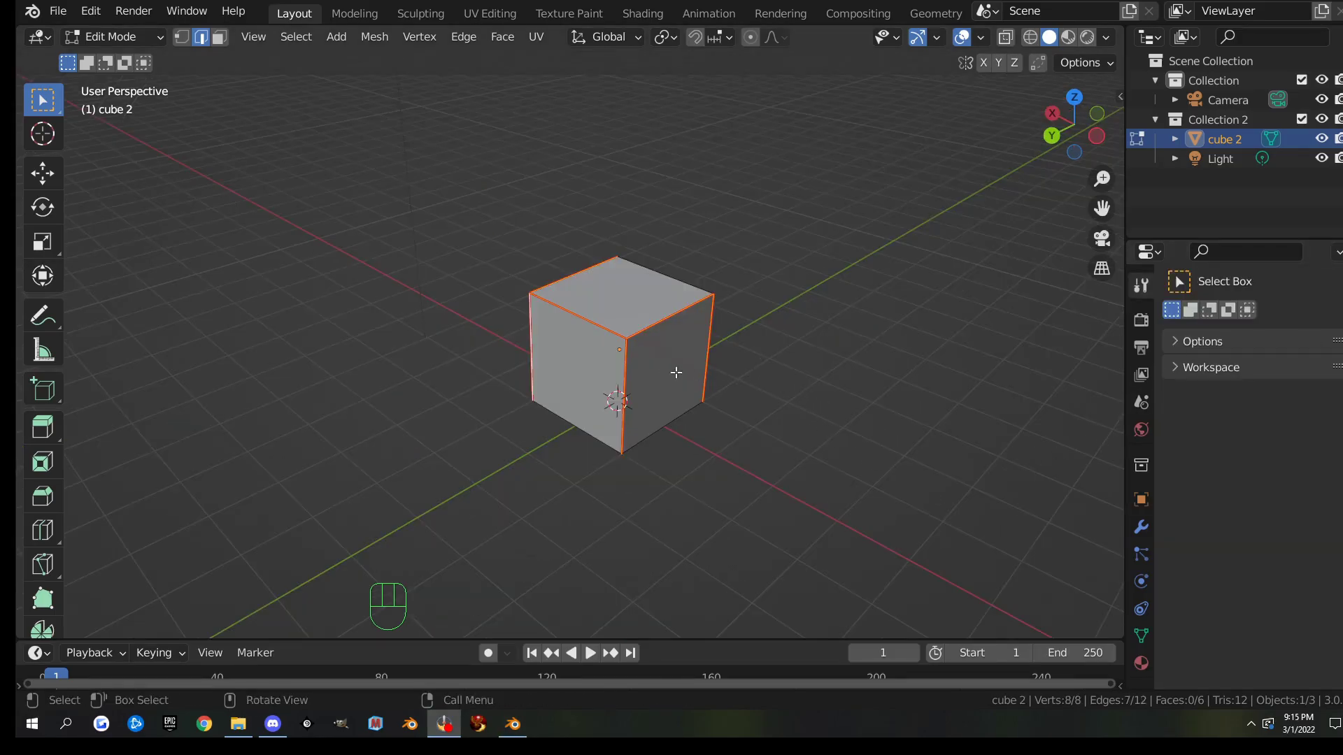
- Deselect the closed cube's edges and remove the existing UVMap from its mesh data
{"action": "middle_click_drag", "start_coordinate": [677, 374], "coordinate": [730, 404]}
{"action": "left_click", "coordinate": [797, 429]}
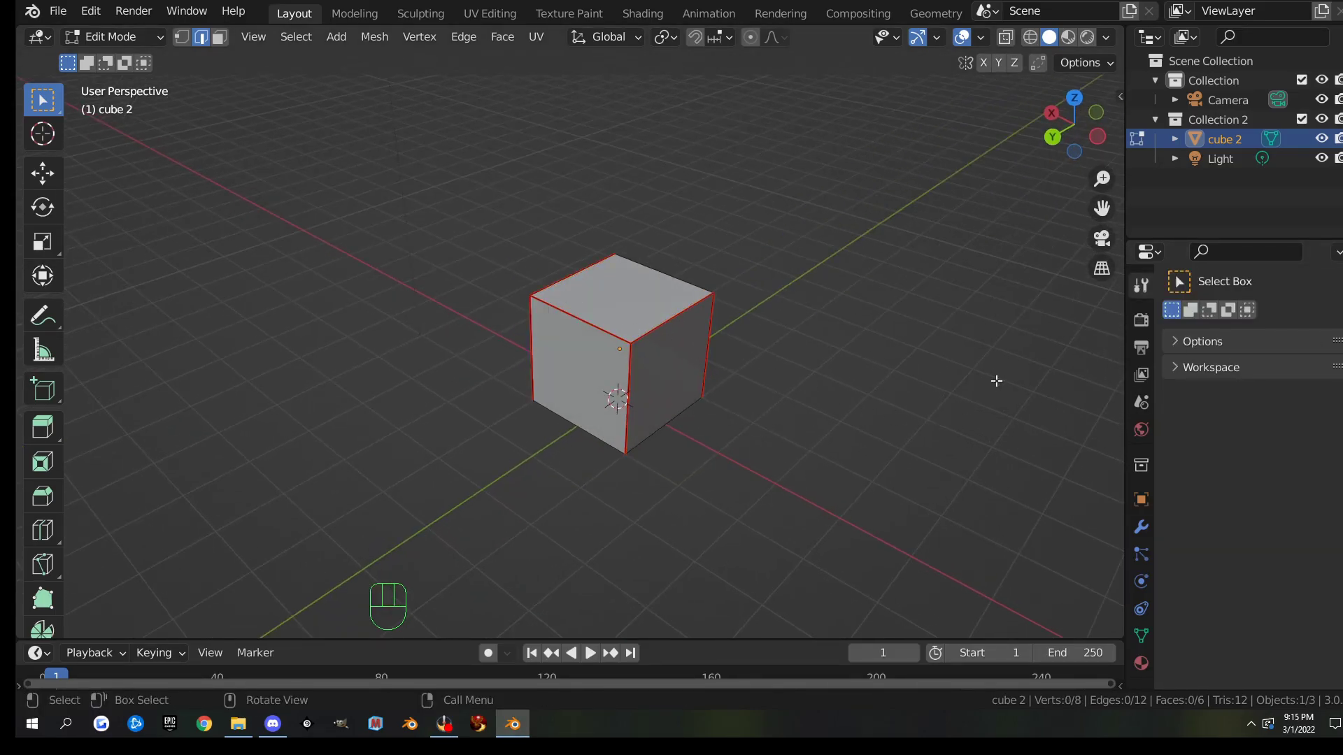
{"action": "left_click", "coordinate": [1140, 636]}
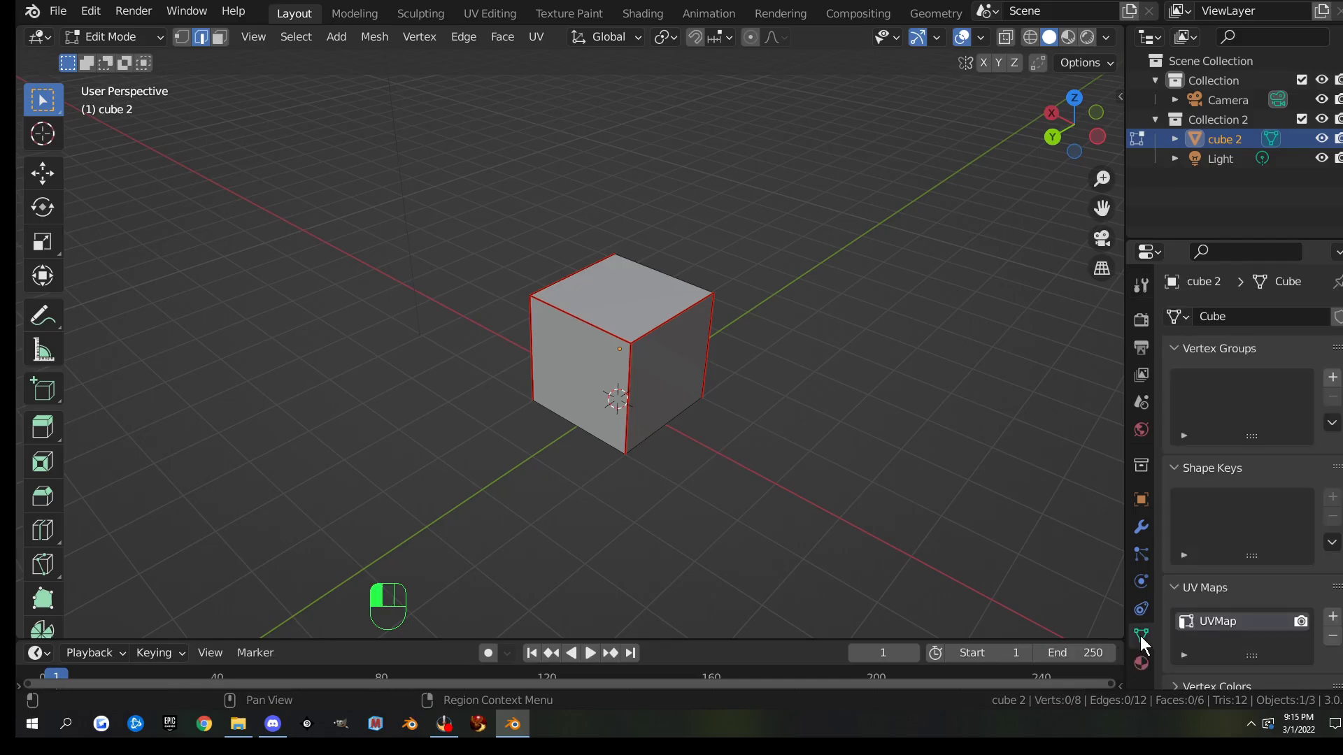
{"action": "left_click", "coordinate": [1191, 588]}
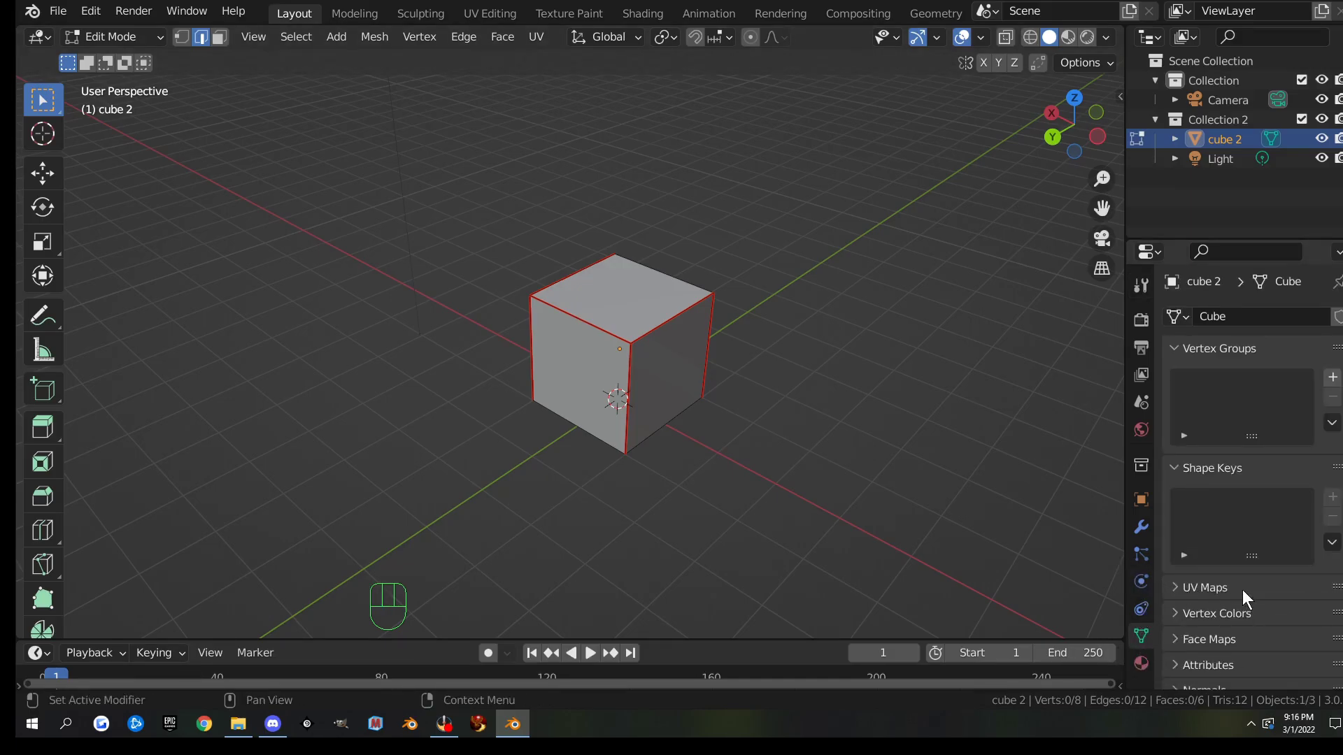
{"action": "left_click", "coordinate": [1177, 587]}
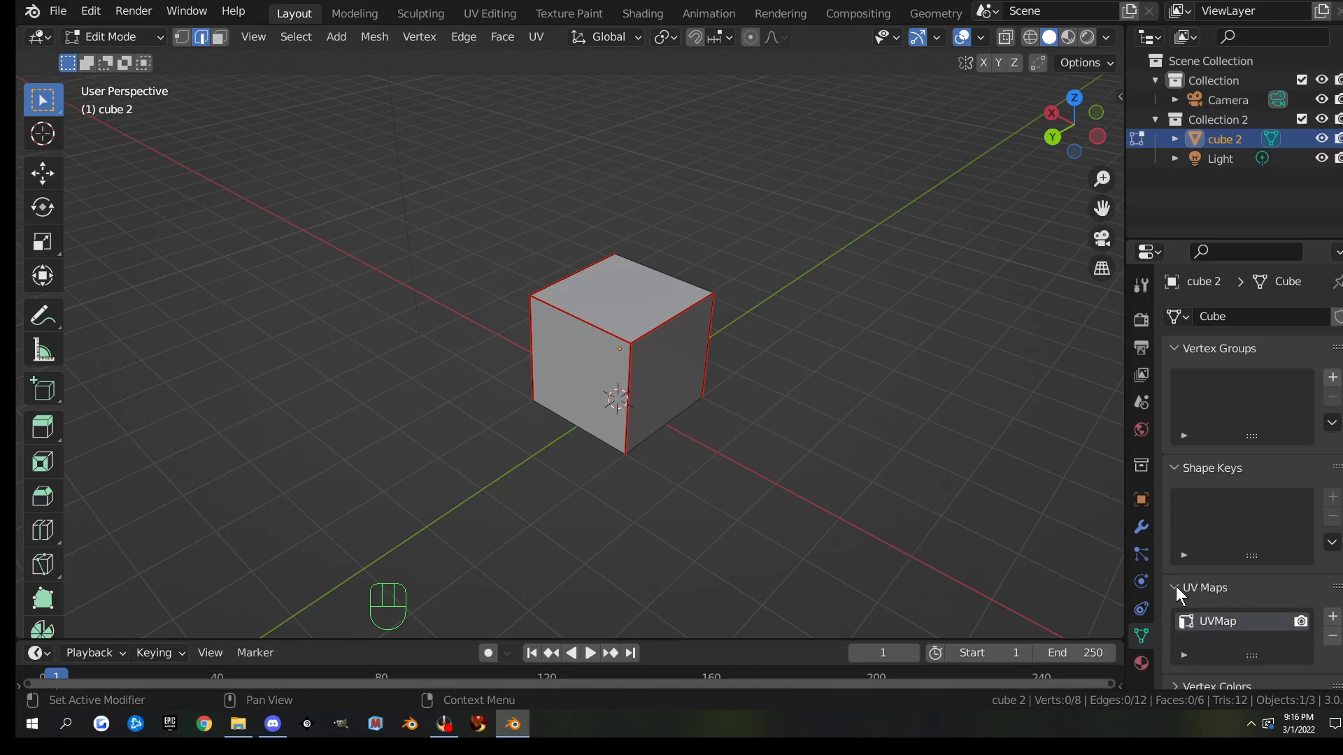
{"action": "left_click", "coordinate": [1332, 641]}
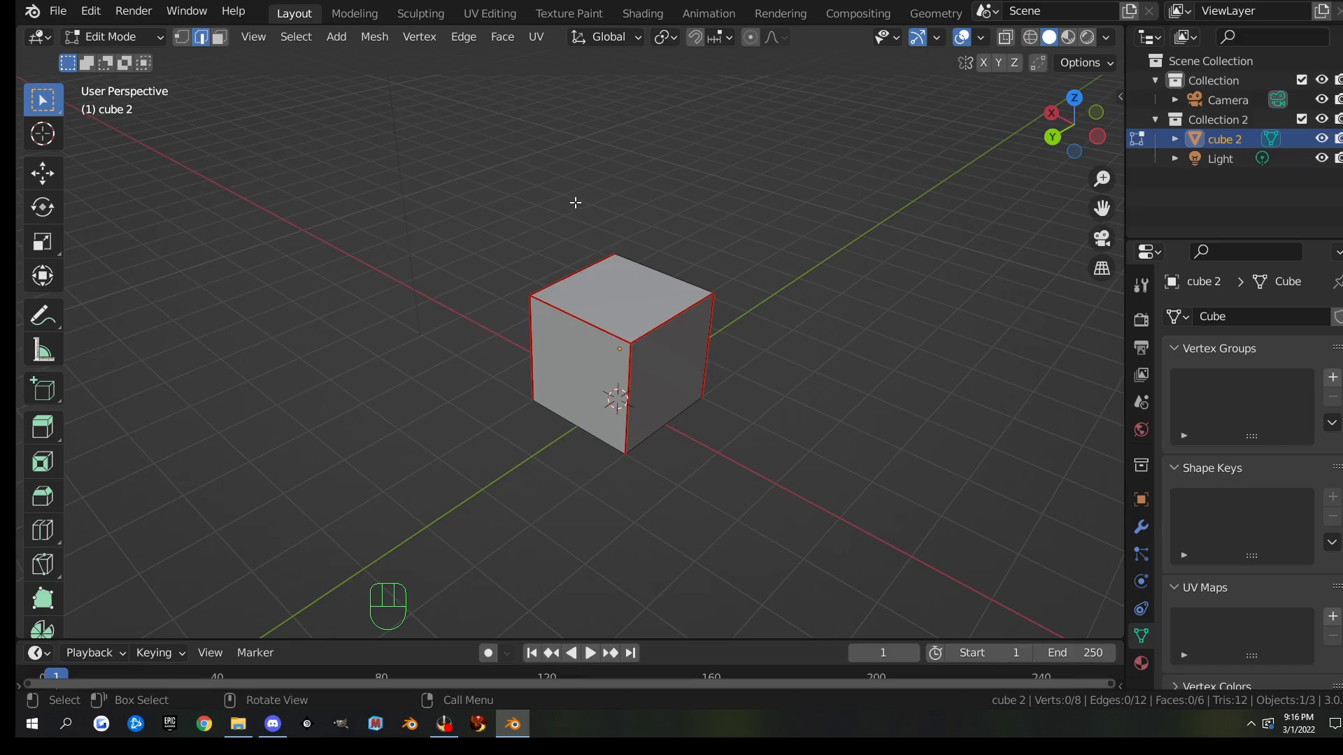
- In the UV Editing workspace, select the whole cube and unwrap it along its marked seams
{"action": "left_click", "coordinate": [492, 12]}
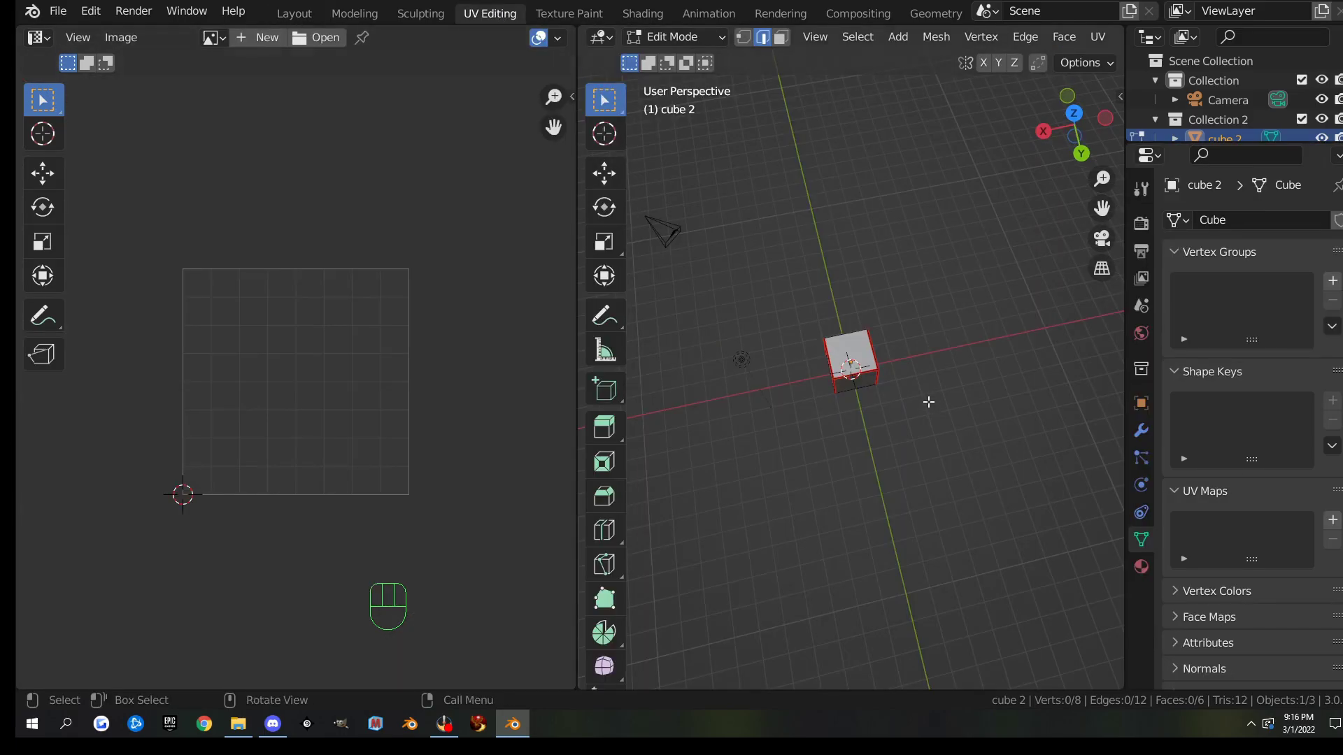
{"action": "key", "text": "a"}
{"action": "middle_click_drag", "start_coordinate": [818, 431], "coordinate": [780, 411]}
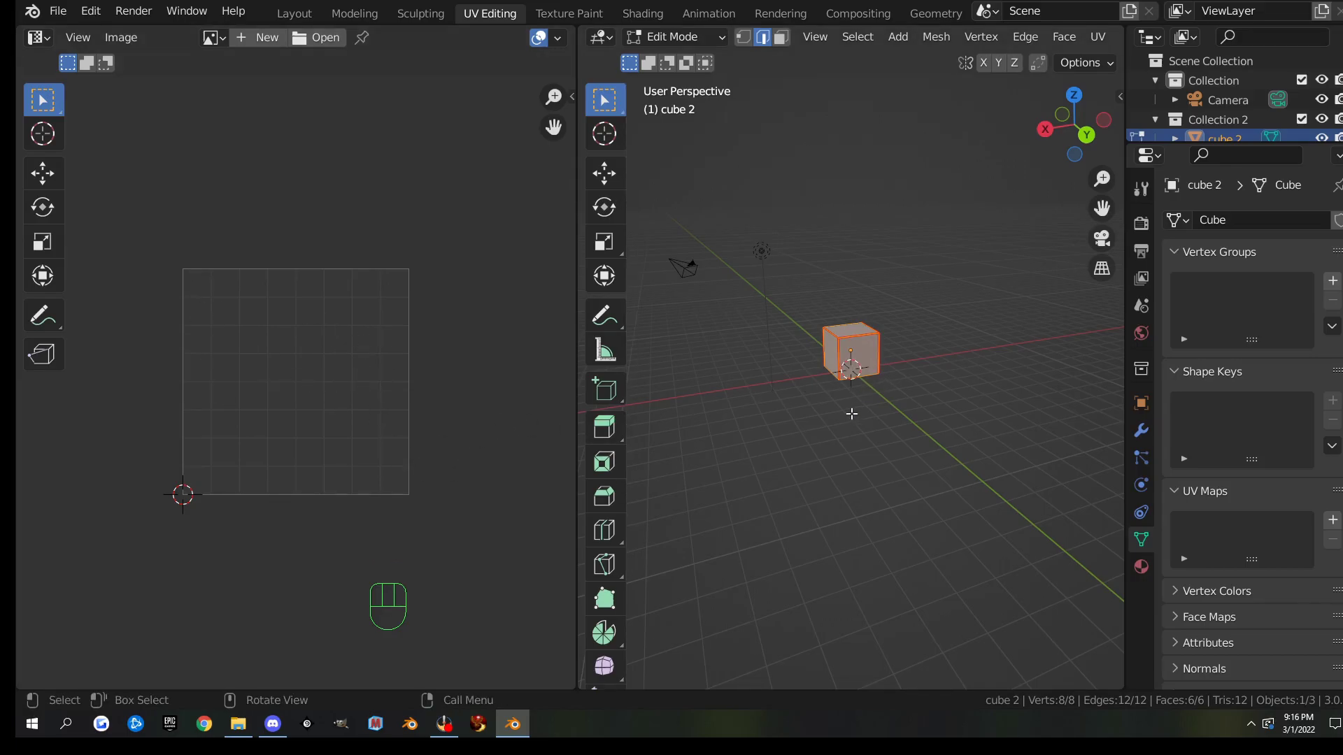
{"action": "key", "text": "u"}
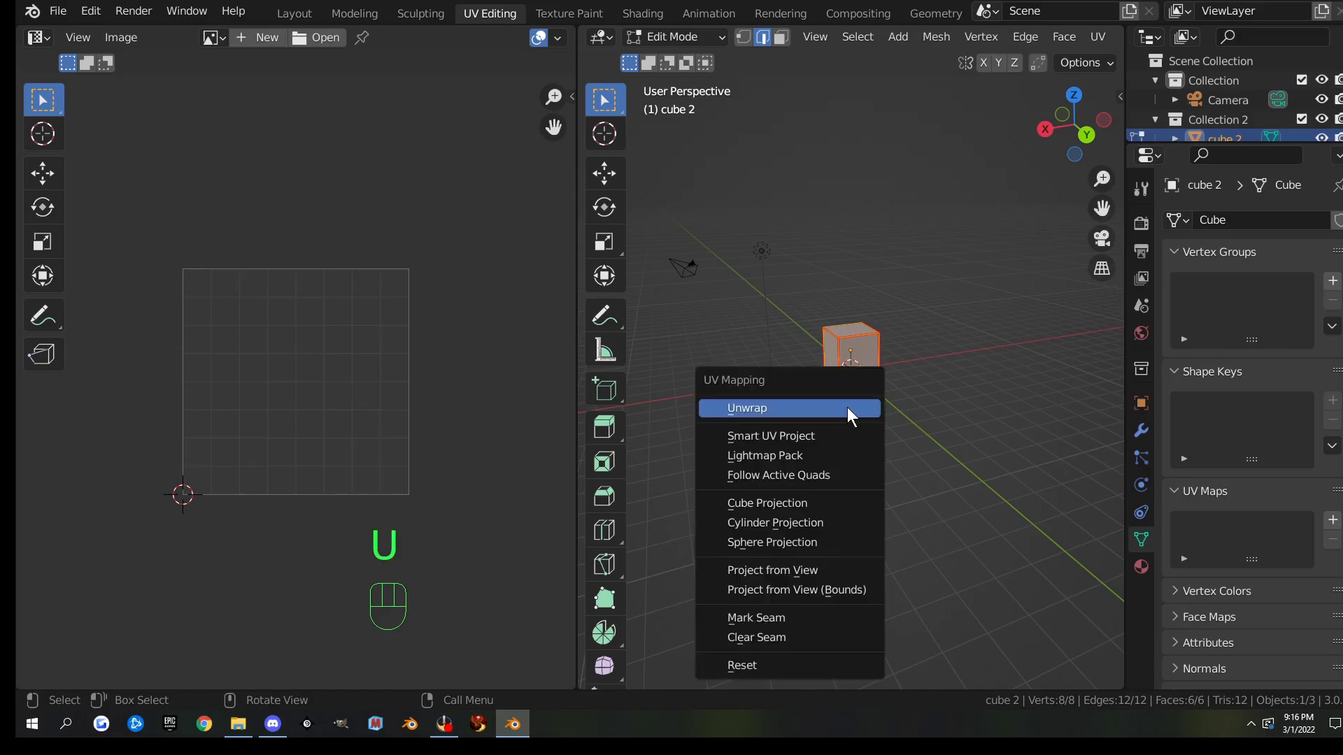
{"action": "left_click", "coordinate": [846, 407]}
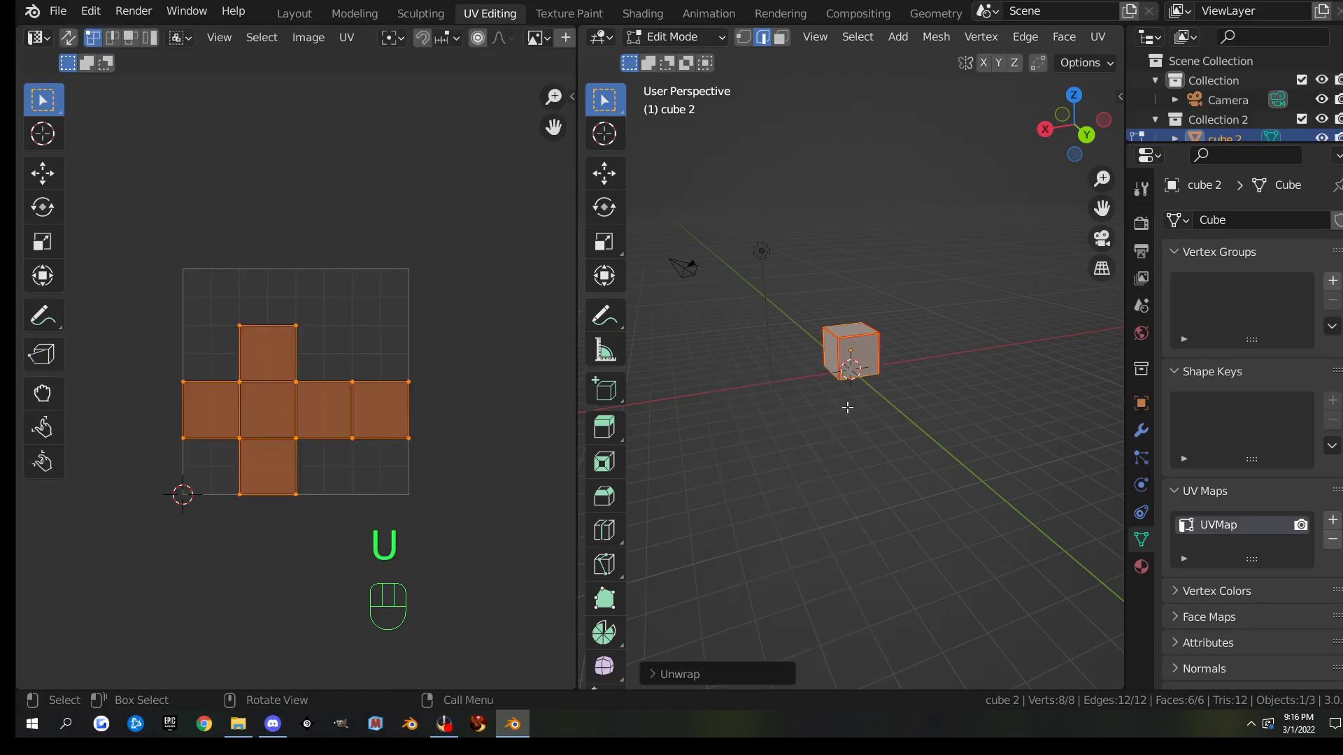
{"action": "middle_click_drag", "start_coordinate": [752, 428], "coordinate": [776, 420]}
{"action": "scroll", "coordinate": [776, 419], "scroll_direction": "up", "scroll_amount": 3}
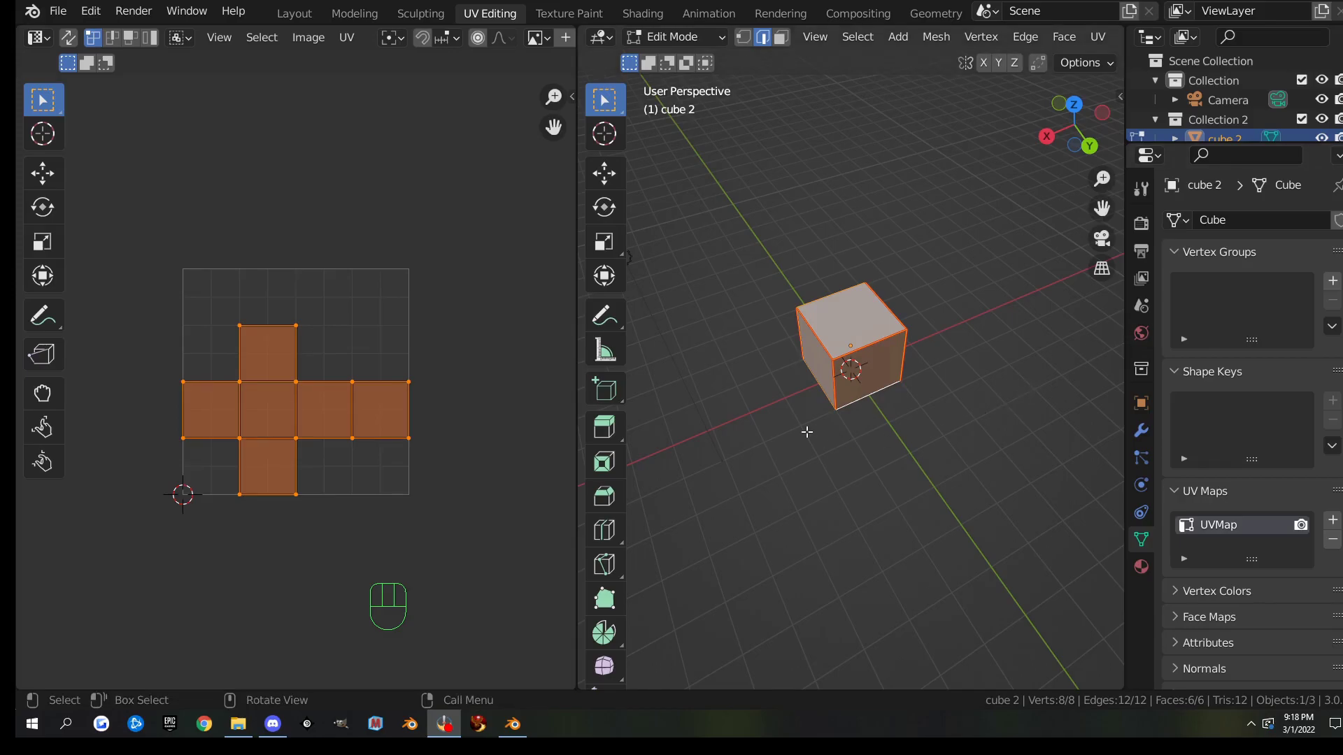
- Select the whole cube again and unwrap it with Smart UV Project, using an increased island margin
{"action": "middle_click_drag", "start_coordinate": [885, 455], "coordinate": [846, 447]}
{"action": "scroll", "coordinate": [845, 449], "scroll_direction": "up", "scroll_amount": 1}
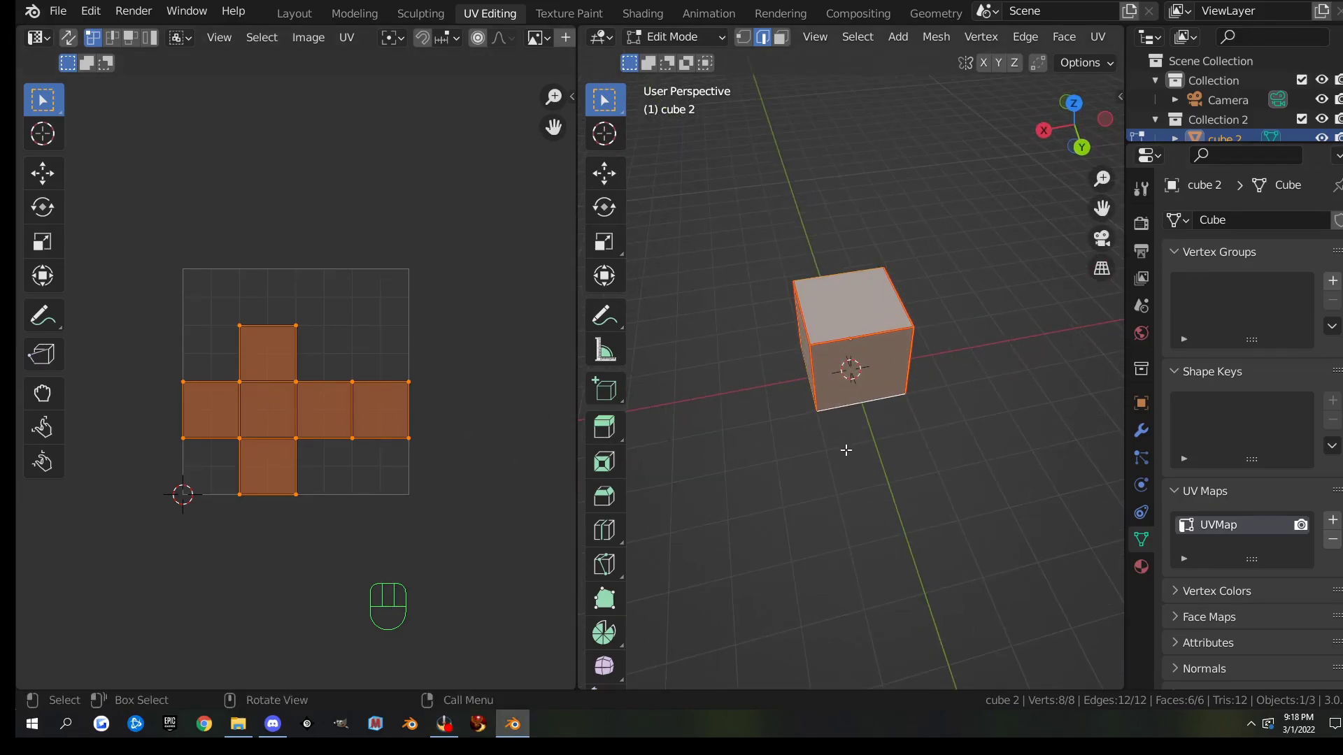
{"action": "scroll", "coordinate": [846, 451], "scroll_direction": "up", "scroll_amount": 1}
{"action": "scroll", "coordinate": [846, 451], "scroll_direction": "down", "scroll_amount": 1}
{"action": "key", "text": "a"}
{"action": "key", "text": "a"}
{"action": "key", "text": "a"}
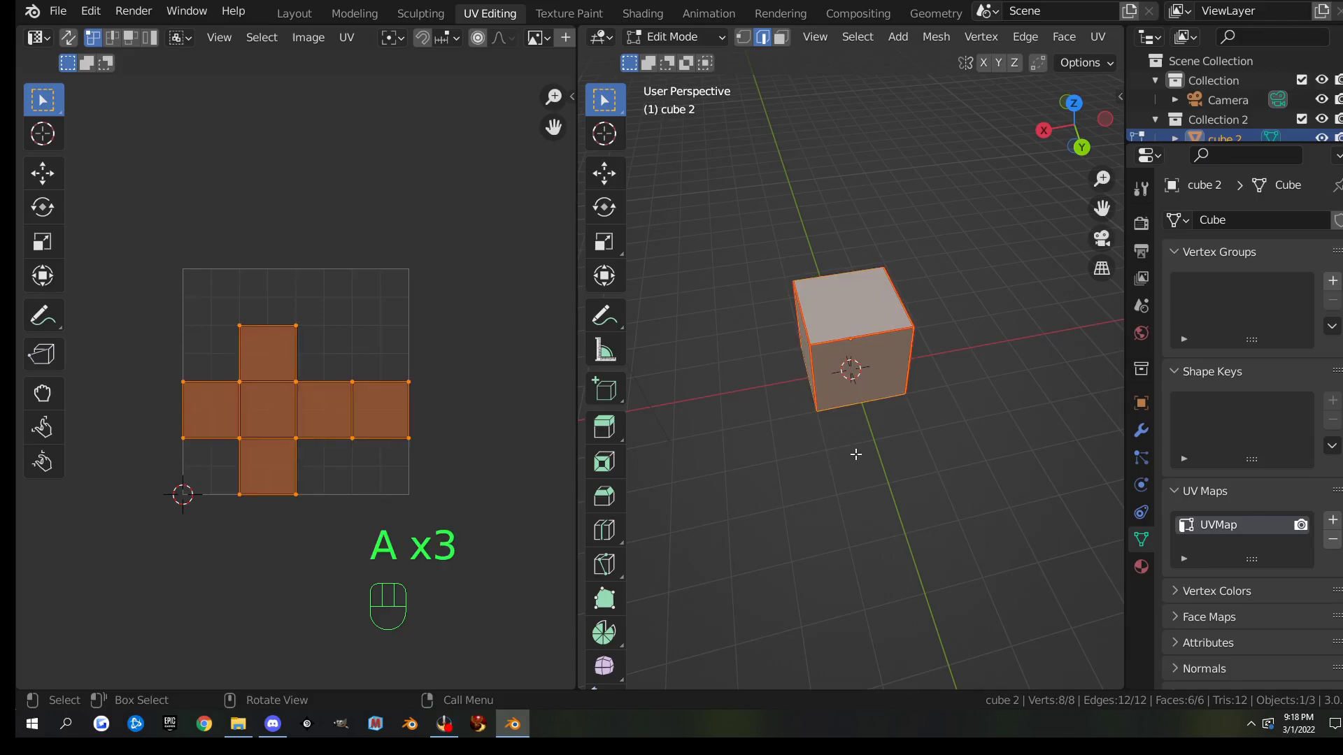
{"action": "key", "text": "u"}
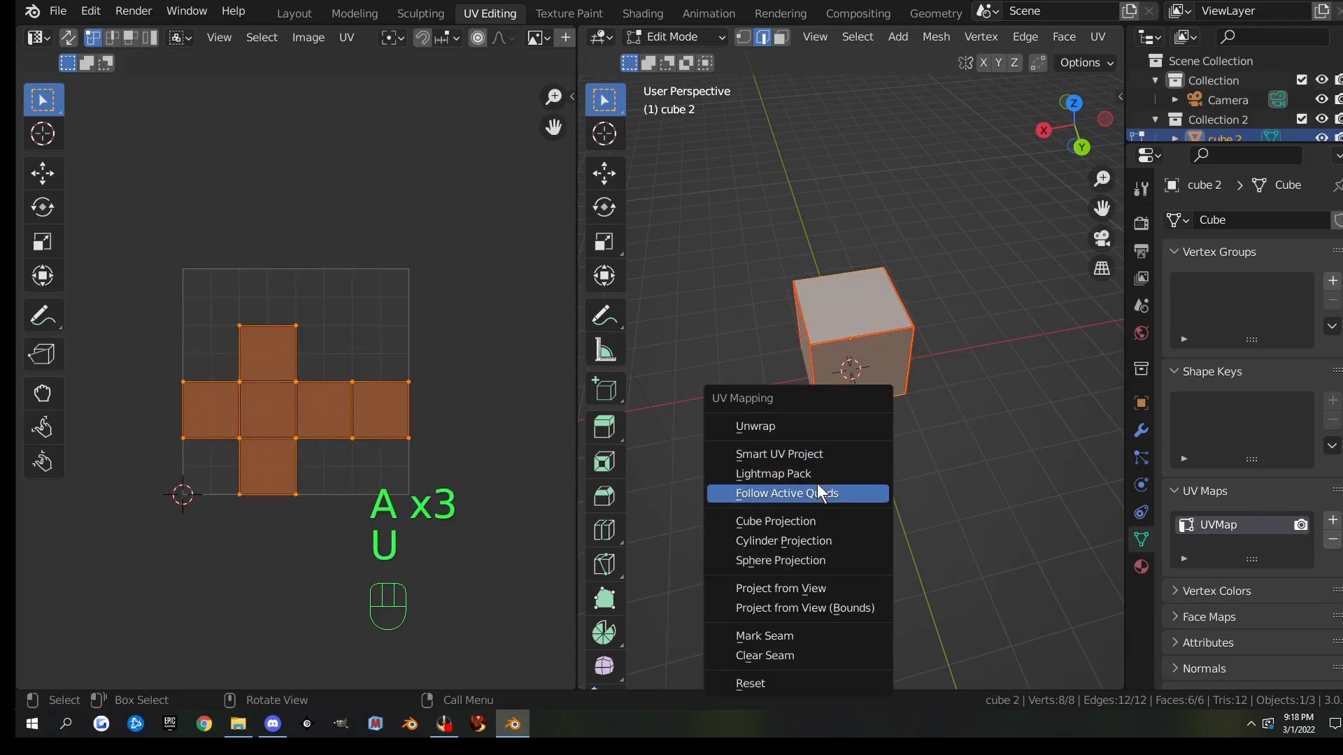
{"action": "left_click", "coordinate": [794, 451]}
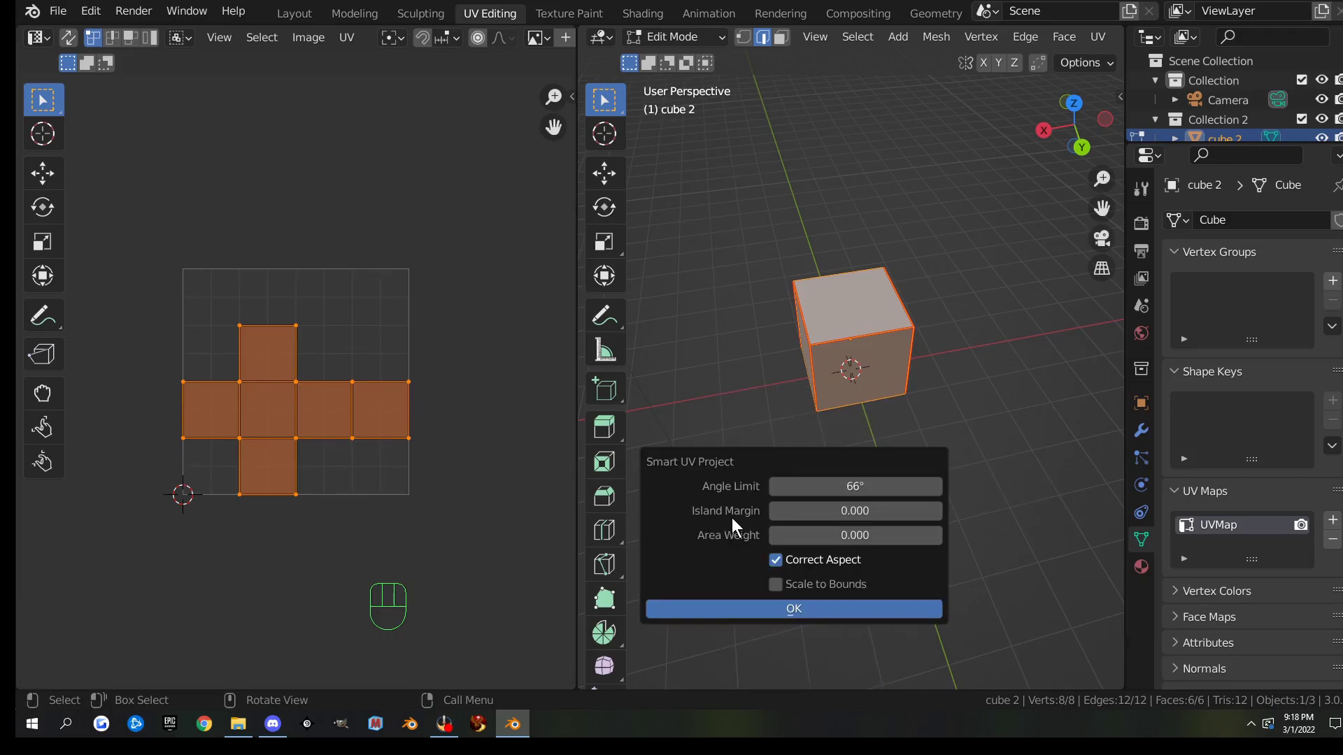
{"action": "left_click", "coordinate": [934, 511]}
{"action": "left_click", "coordinate": [811, 606]}
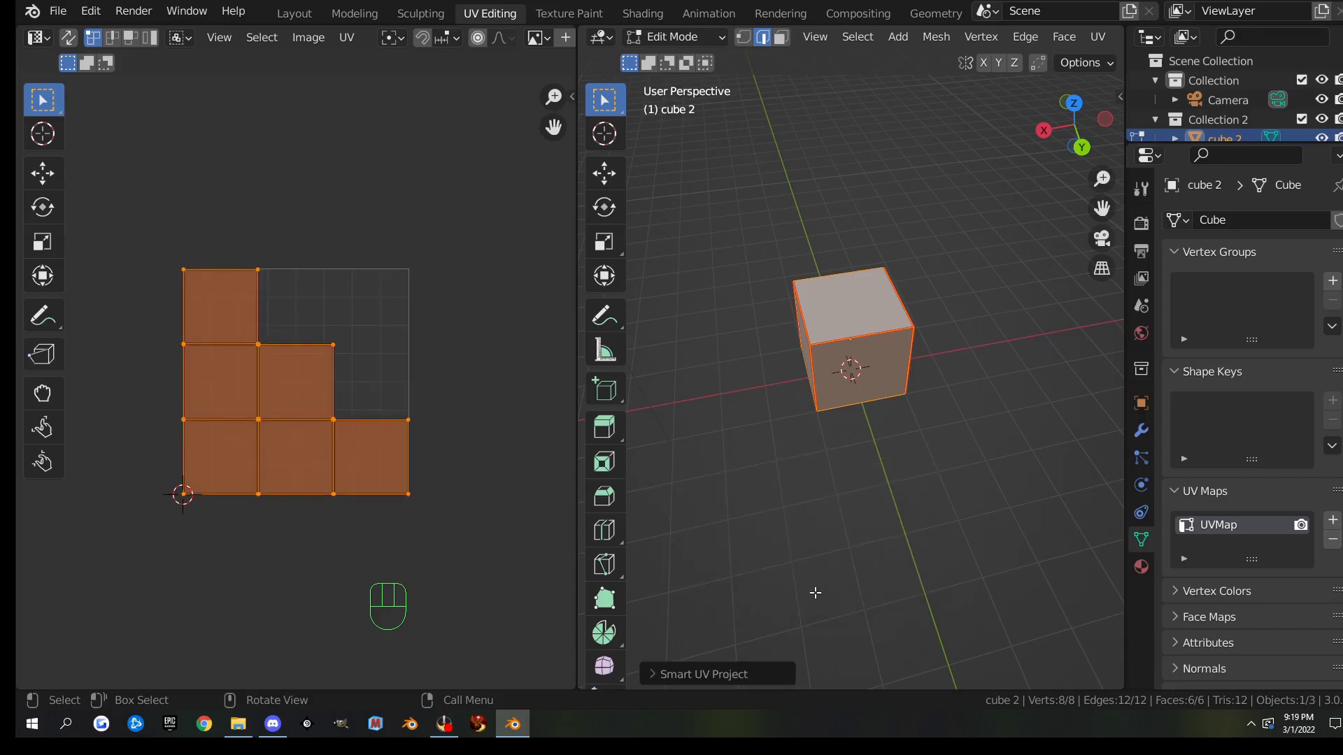
- Switch the UV editor to island selection and move the island in the top row above the UV square
{"action": "scroll", "coordinate": [336, 464], "scroll_direction": "up", "scroll_amount": 8}
{"action": "scroll", "coordinate": [371, 531], "scroll_direction": "up", "scroll_amount": 3}
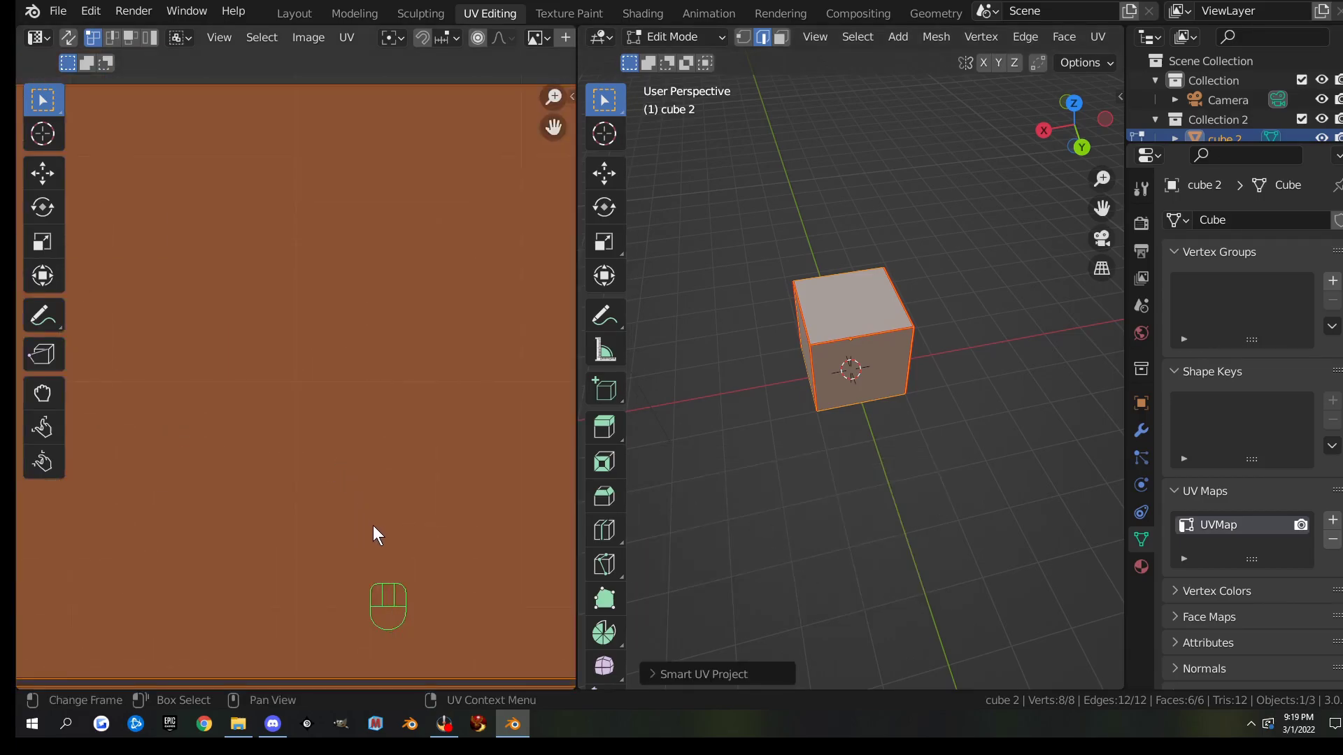
{"action": "scroll", "coordinate": [375, 534], "scroll_direction": "right", "scroll_amount": 4, "text": "shift"}
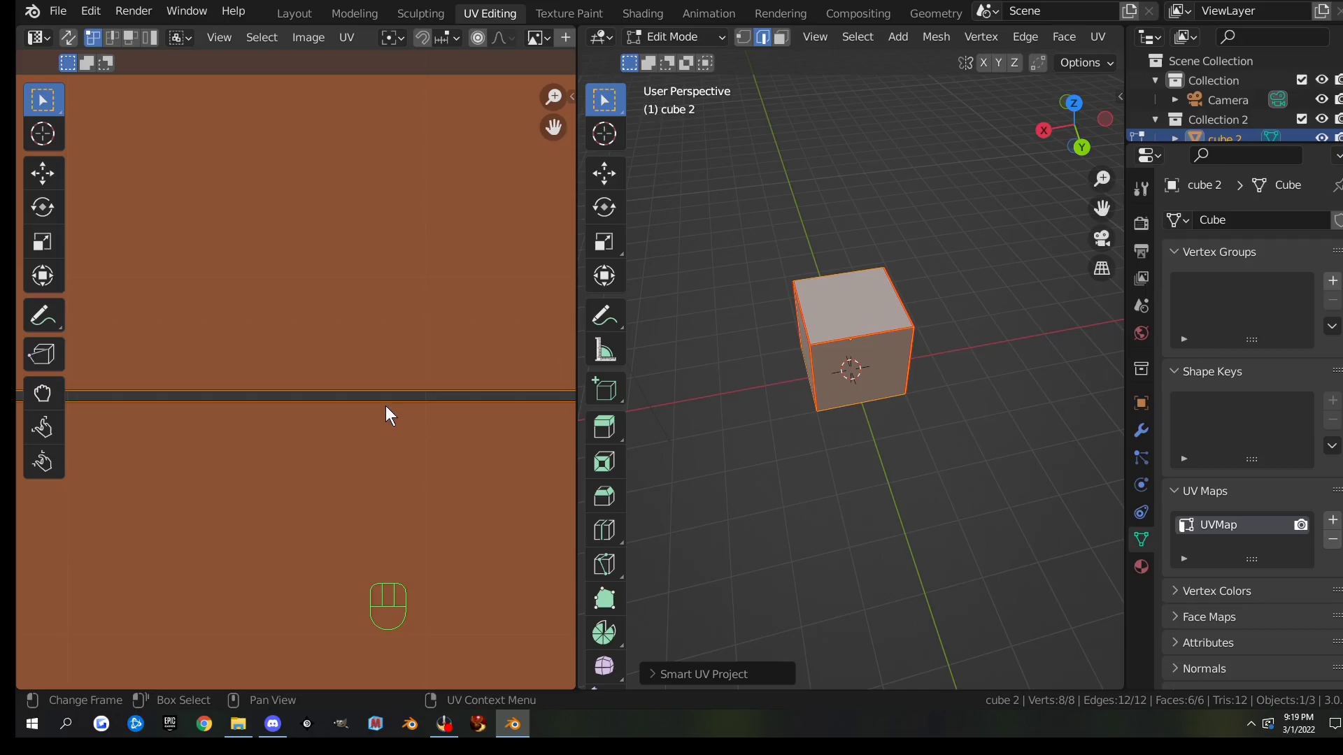
{"action": "scroll", "coordinate": [387, 402], "scroll_direction": "down", "scroll_amount": 2}
{"action": "scroll", "coordinate": [341, 365], "scroll_direction": "down", "scroll_amount": 5}
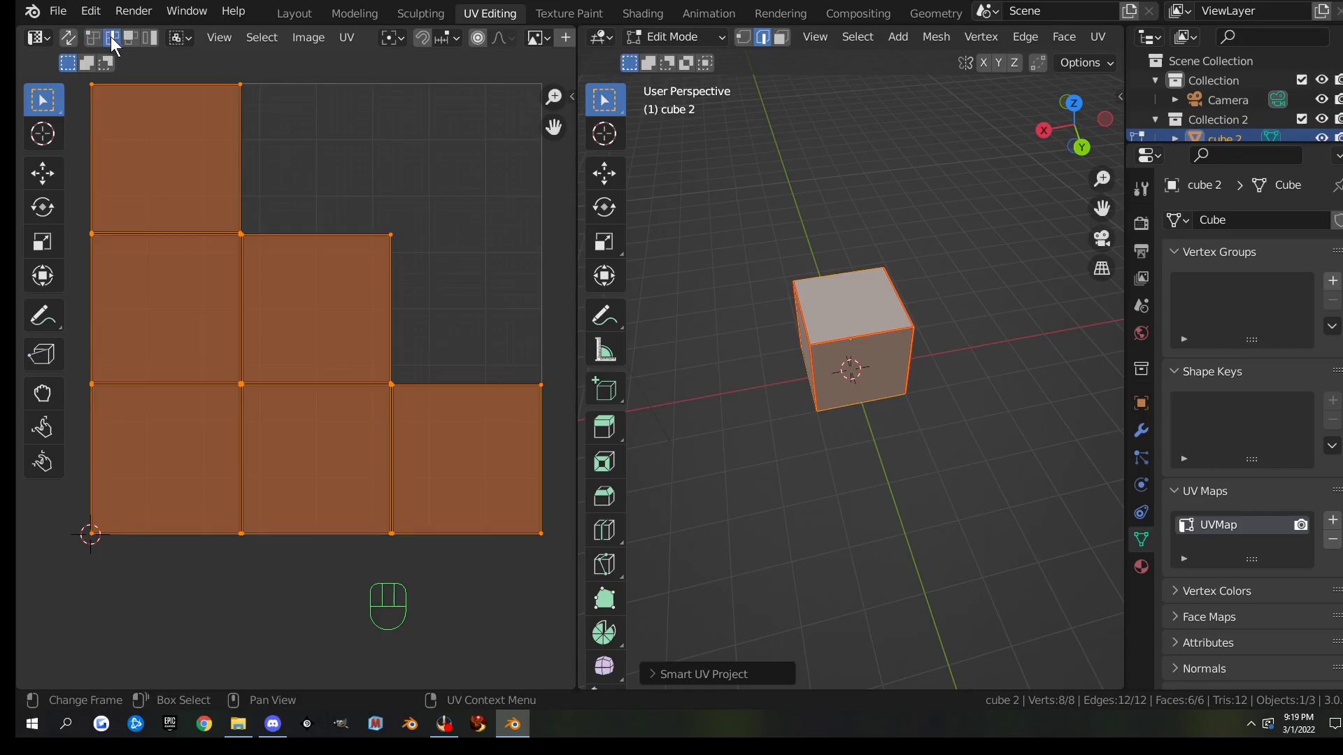
{"action": "left_click", "coordinate": [129, 37]}
{"action": "left_click", "coordinate": [150, 38]}
{"action": "left_click", "coordinate": [192, 158]}
{"action": "scroll", "coordinate": [284, 242], "scroll_direction": "down", "scroll_amount": 3}
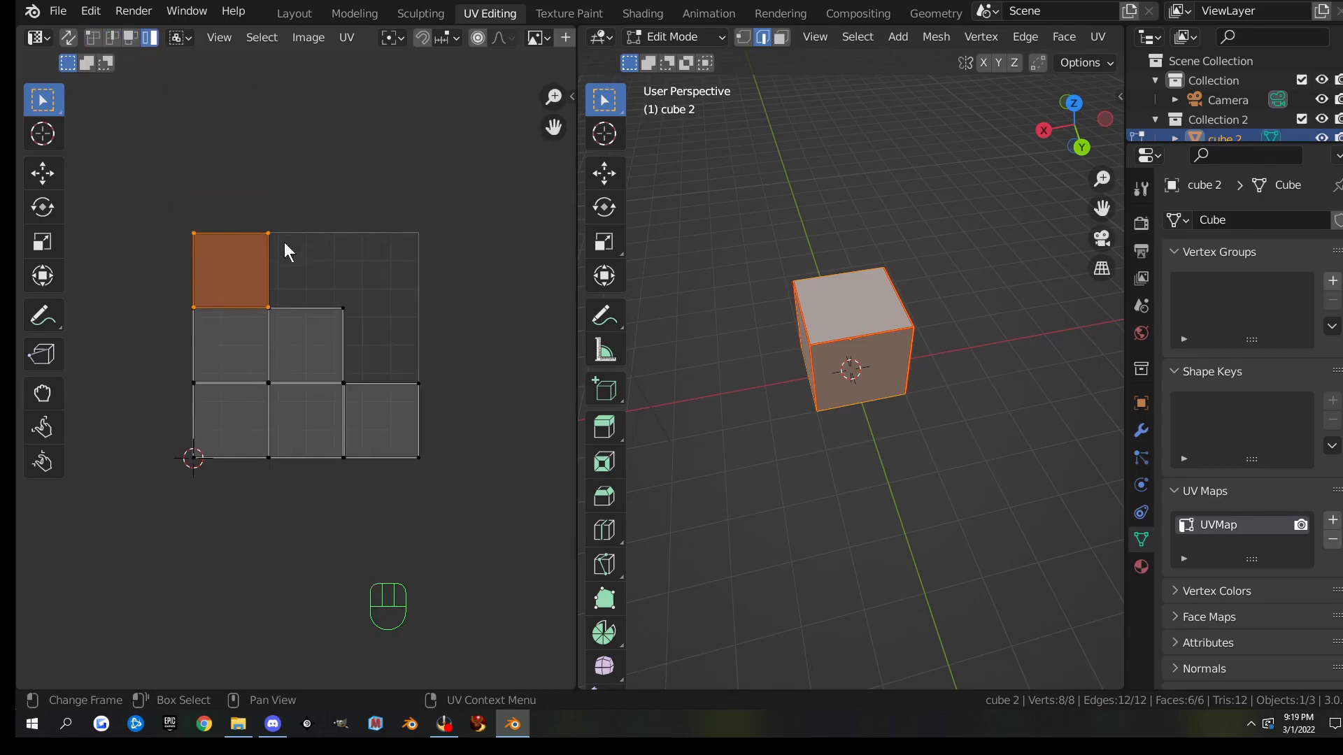
{"action": "key", "text": "g"}
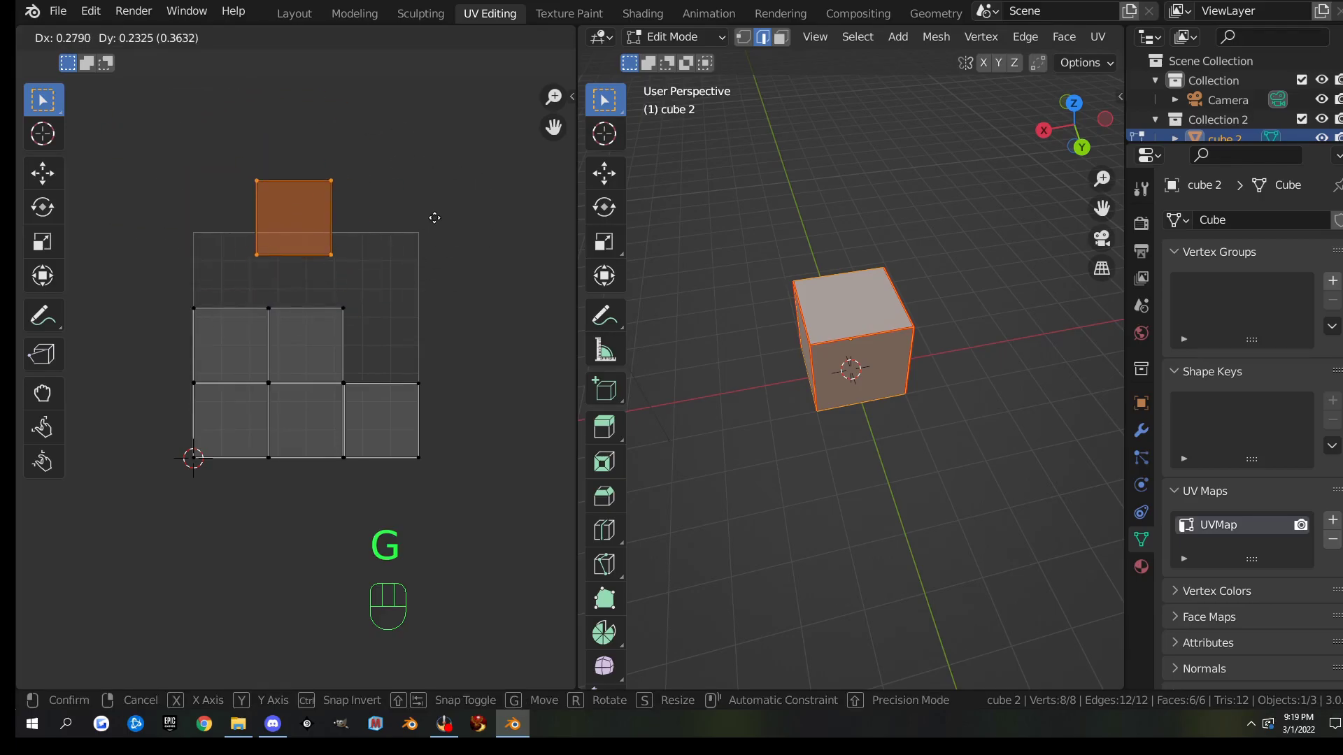
{"action": "left_click", "coordinate": [393, 187]}
- Reposition the first UV island of the middle row several times, leaving it partly over the neighbouring island
{"action": "left_click", "coordinate": [252, 317]}
{"action": "key", "text": "g"}
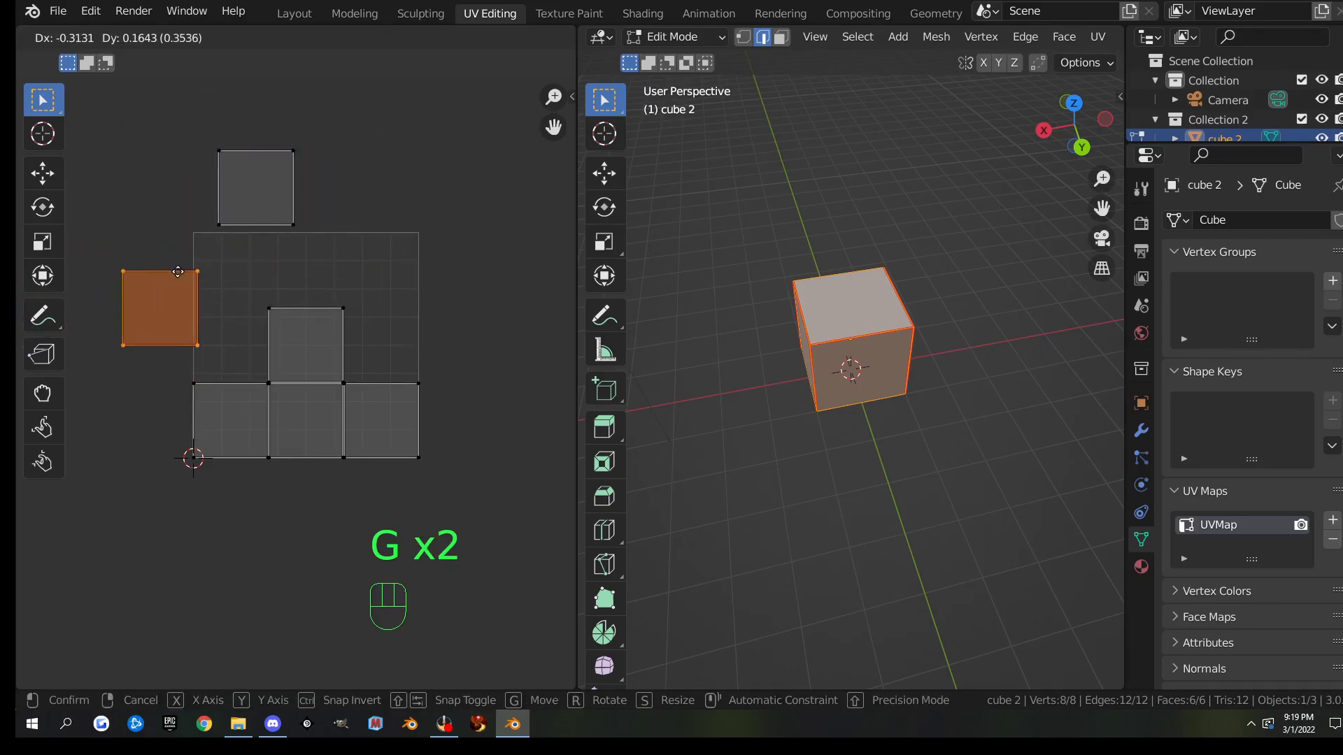
{"action": "left_click", "coordinate": [225, 363]}
{"action": "scroll", "coordinate": [246, 508], "scroll_direction": "up", "scroll_amount": 2}
{"action": "scroll", "coordinate": [224, 448], "scroll_direction": "down", "scroll_amount": 2}
{"action": "key", "text": "g"}
{"action": "left_click", "coordinate": [289, 328]}
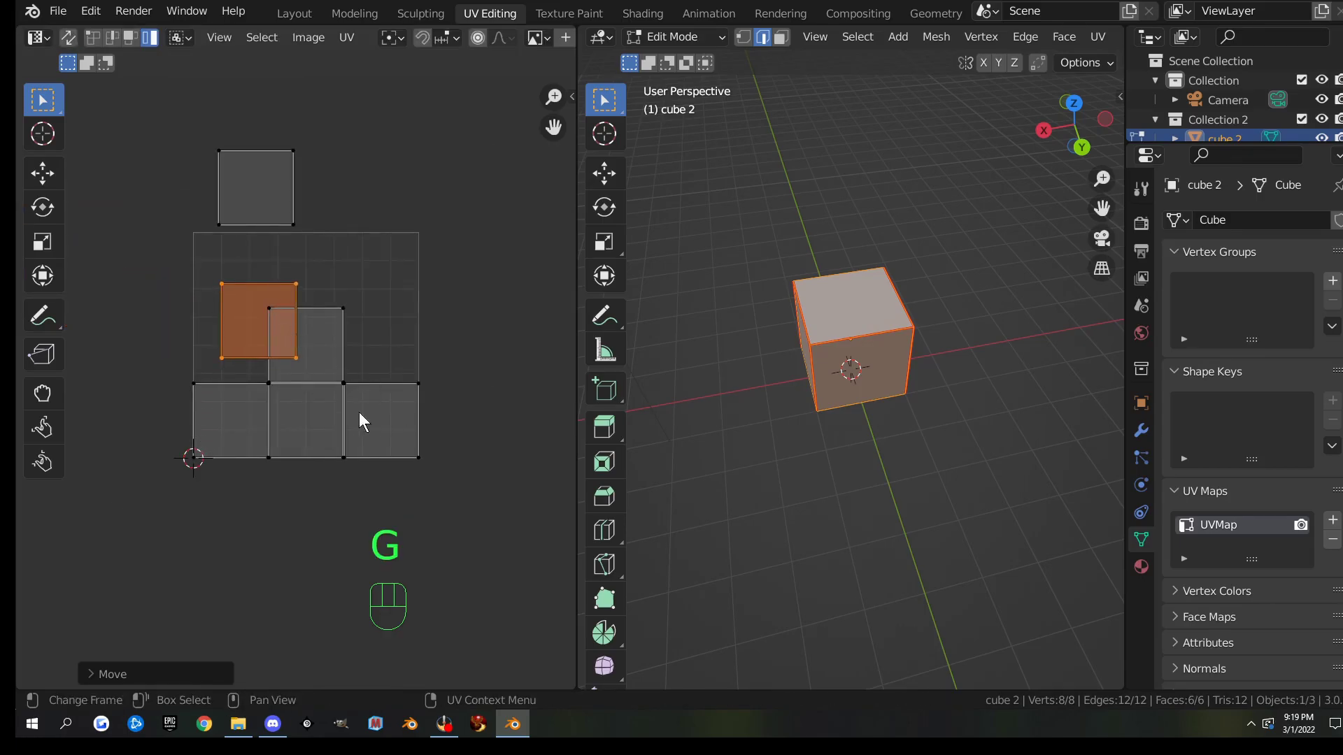
{"action": "key", "text": "g"}
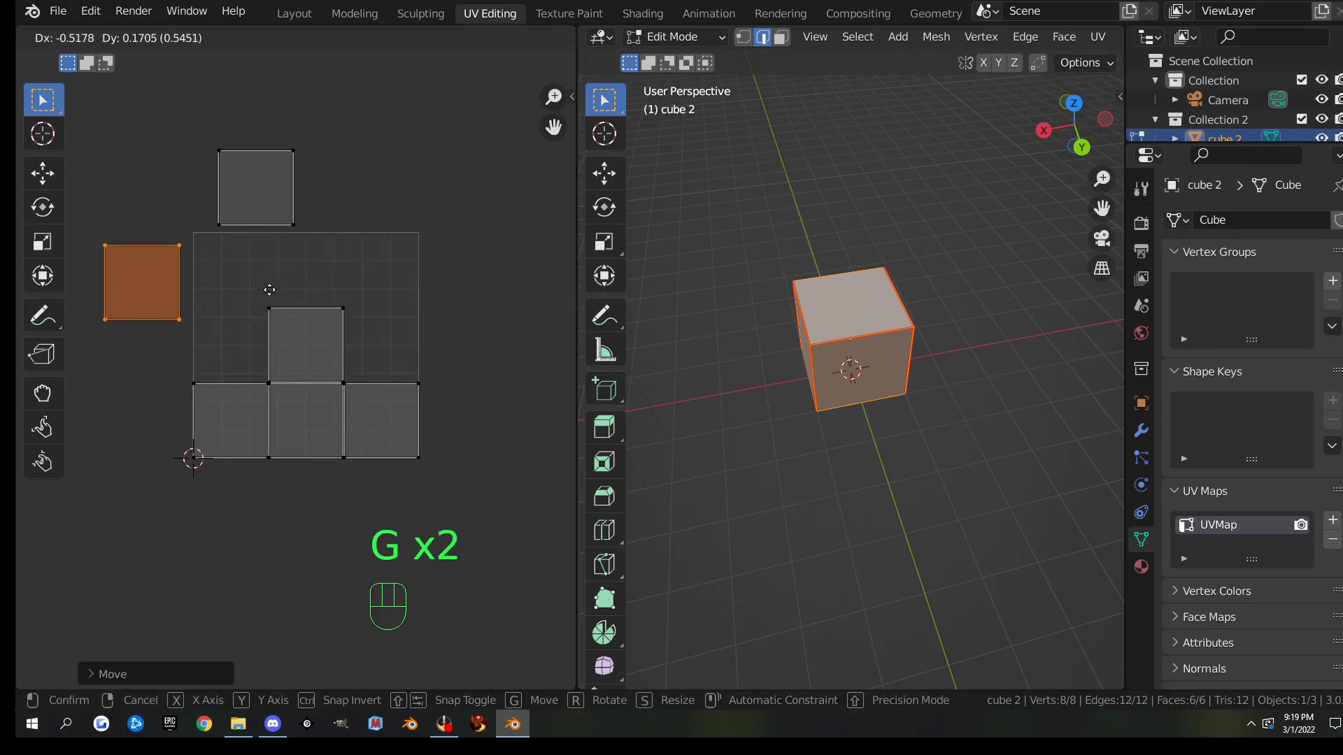
{"action": "left_click", "coordinate": [300, 298]}
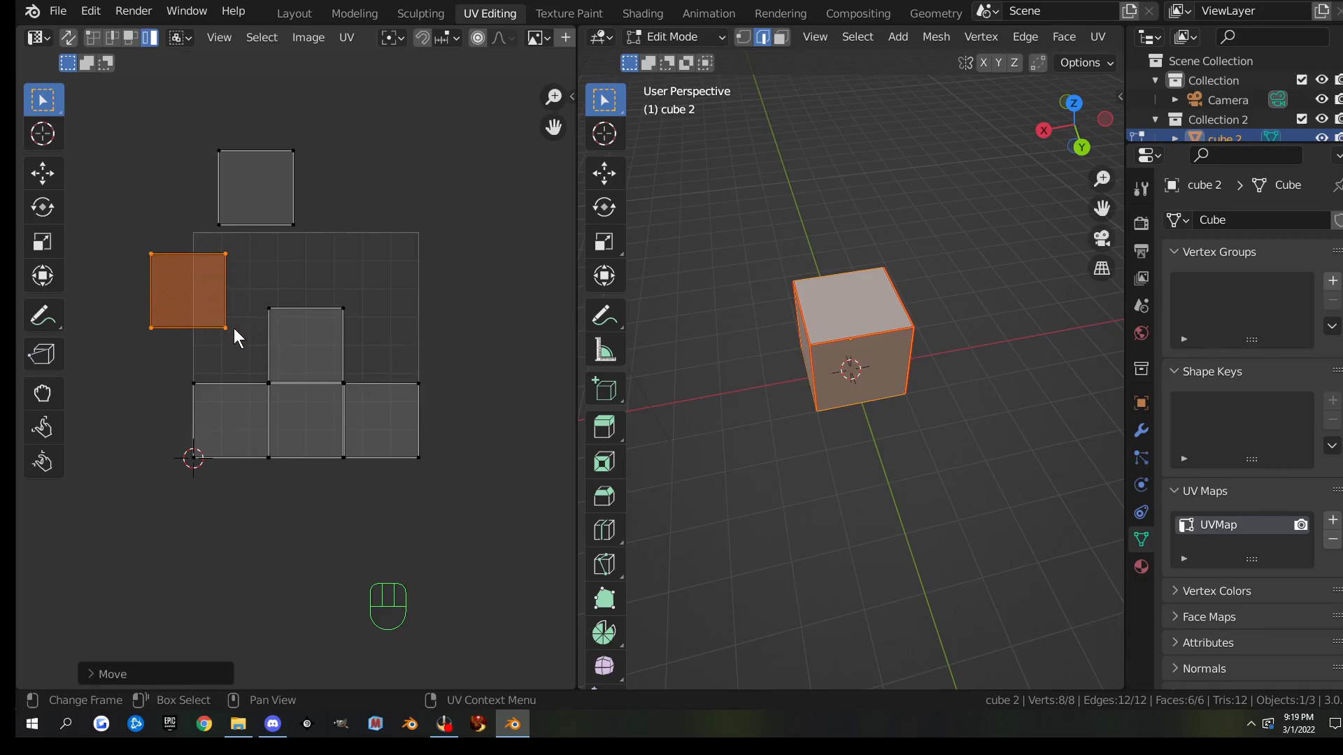
{"action": "key", "text": "g"}
{"action": "left_click", "coordinate": [274, 324]}
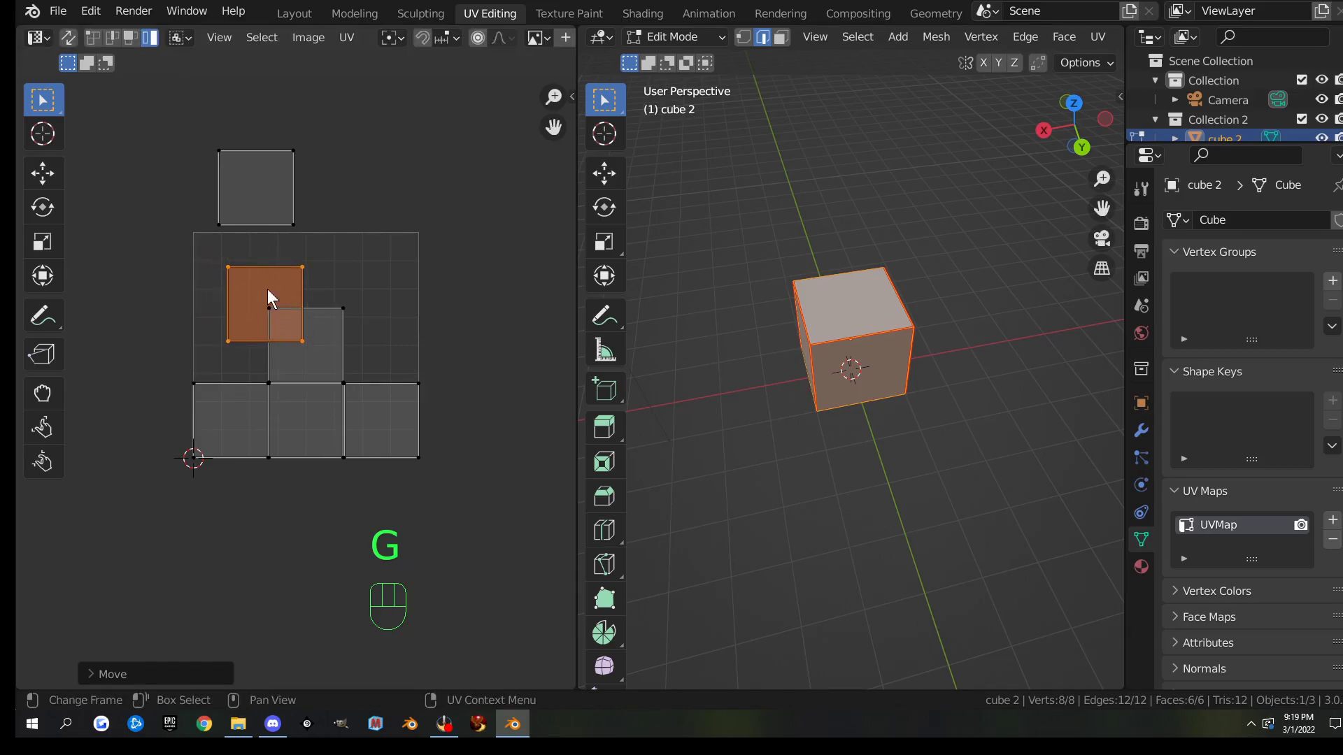
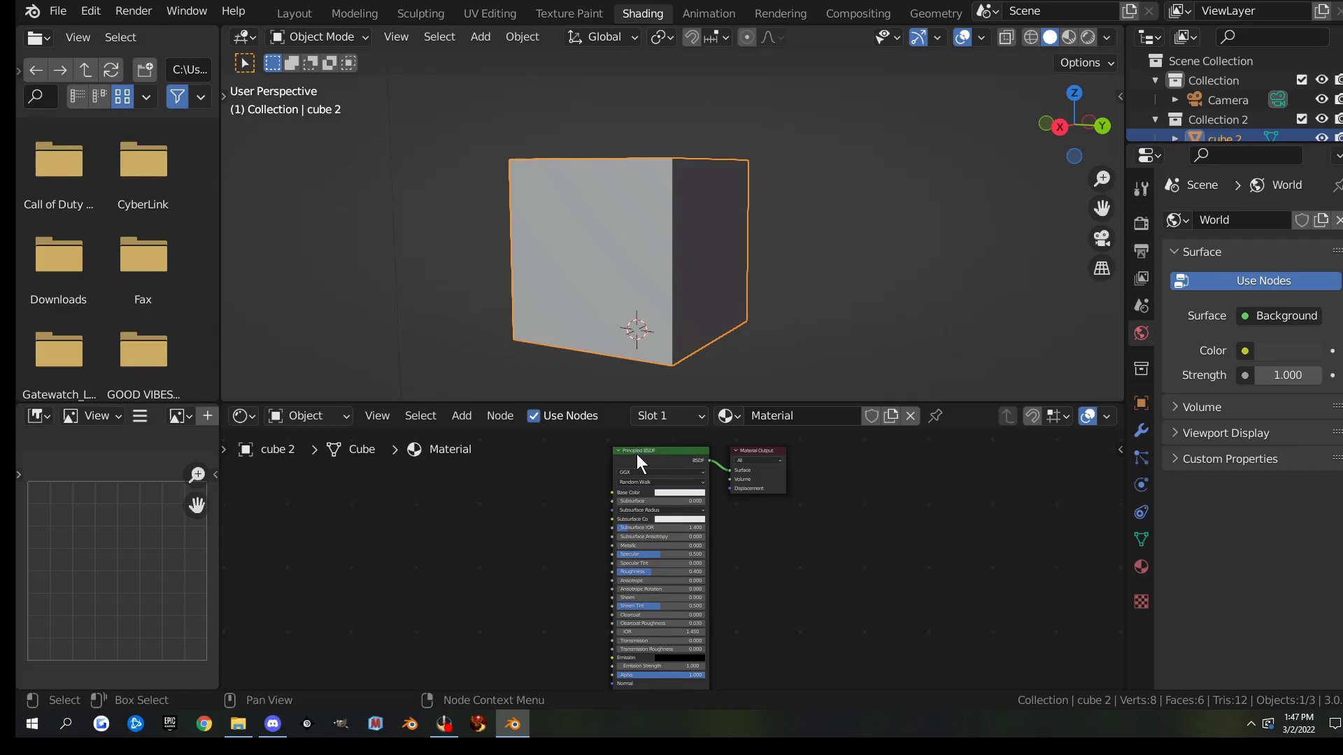
- Search the add-ons in the preferences for "node" to check whether Node Wrangler is enabled
{"action": "left_click", "coordinate": [92, 11]}
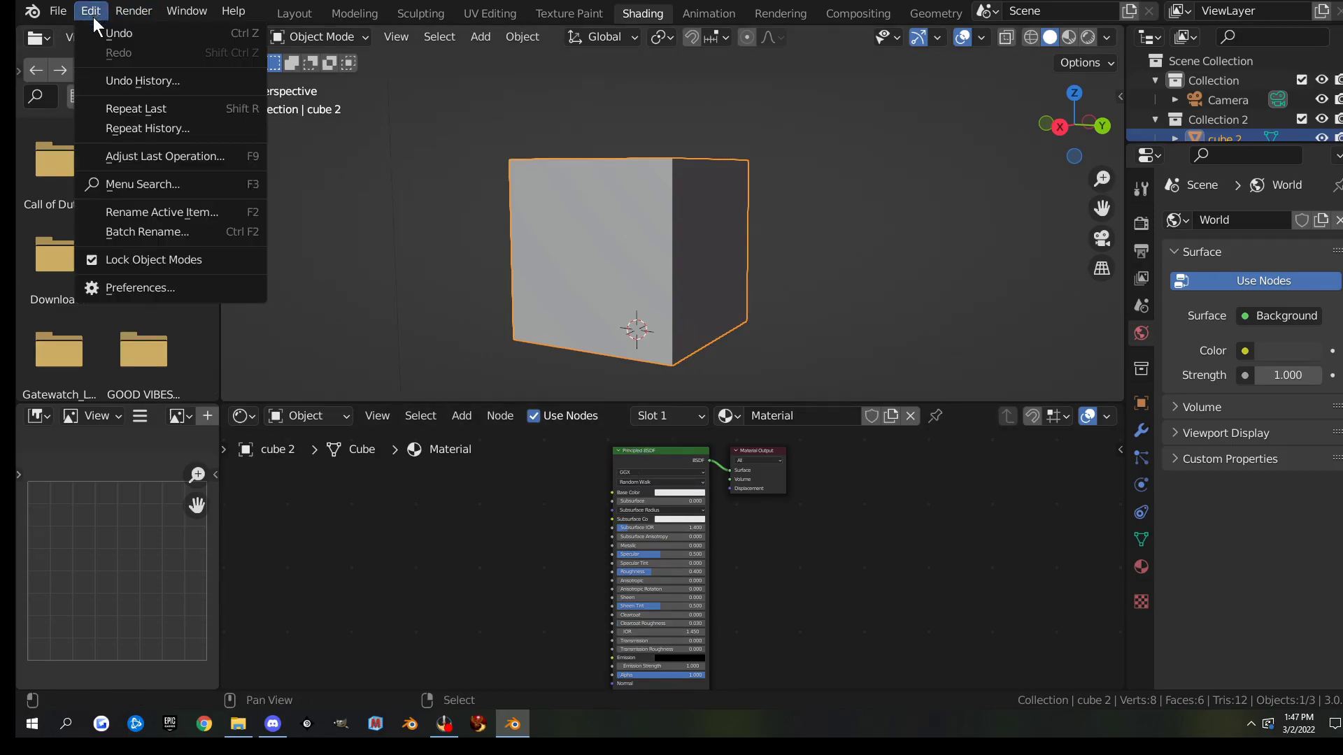
{"action": "left_click", "coordinate": [159, 280]}
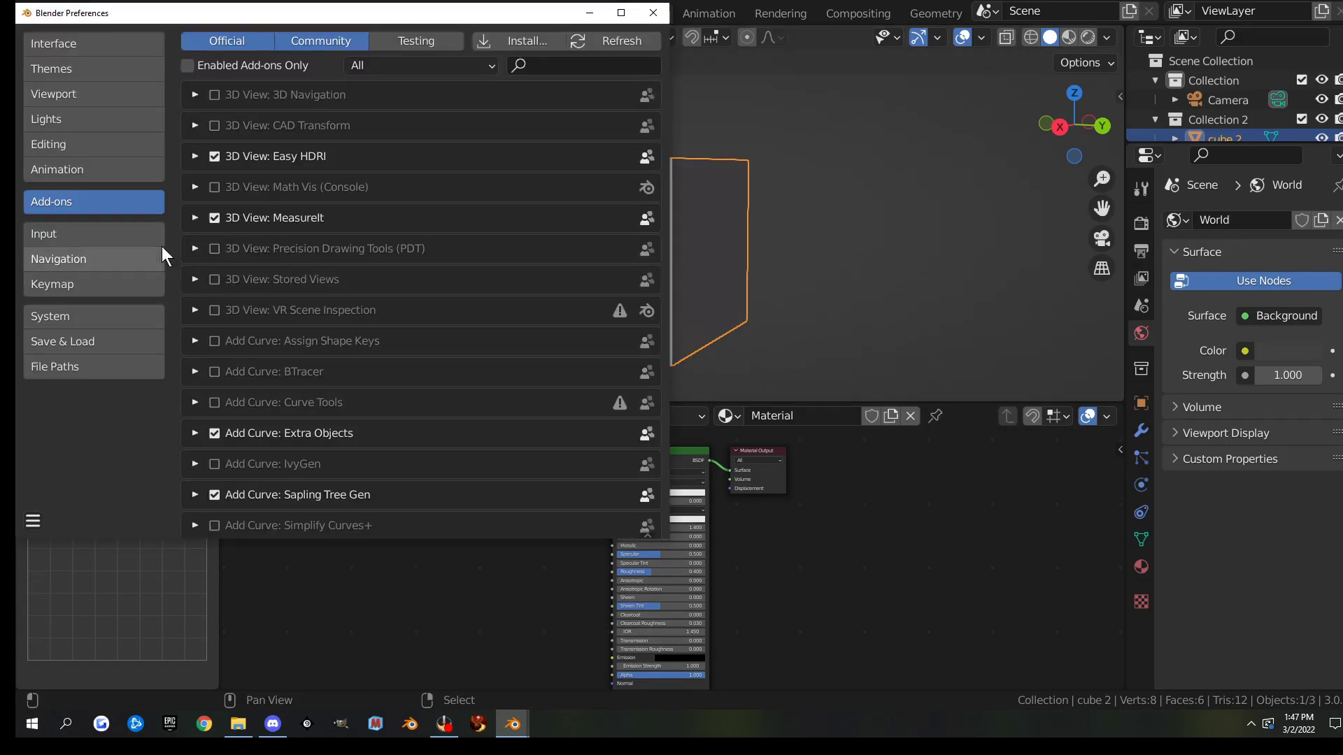
{"action": "left_click", "coordinate": [553, 65]}
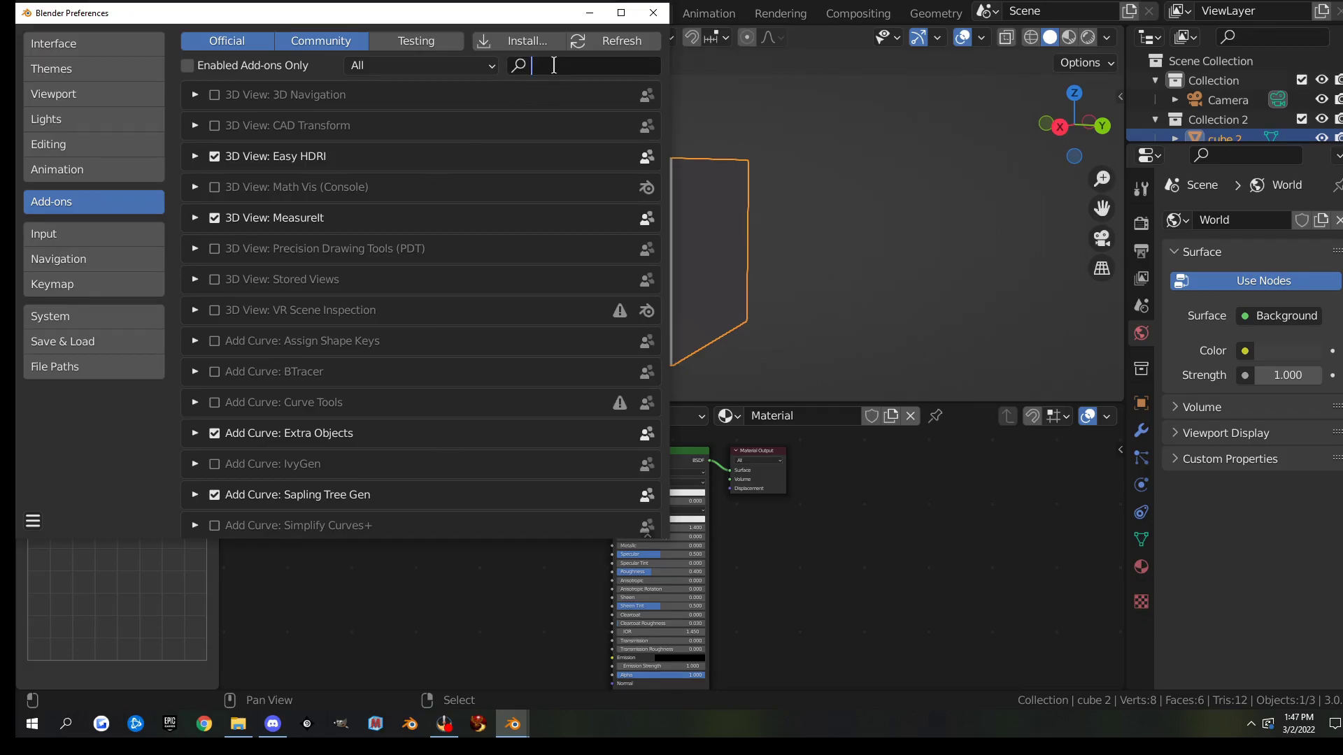
{"action": "type", "text": "node"}
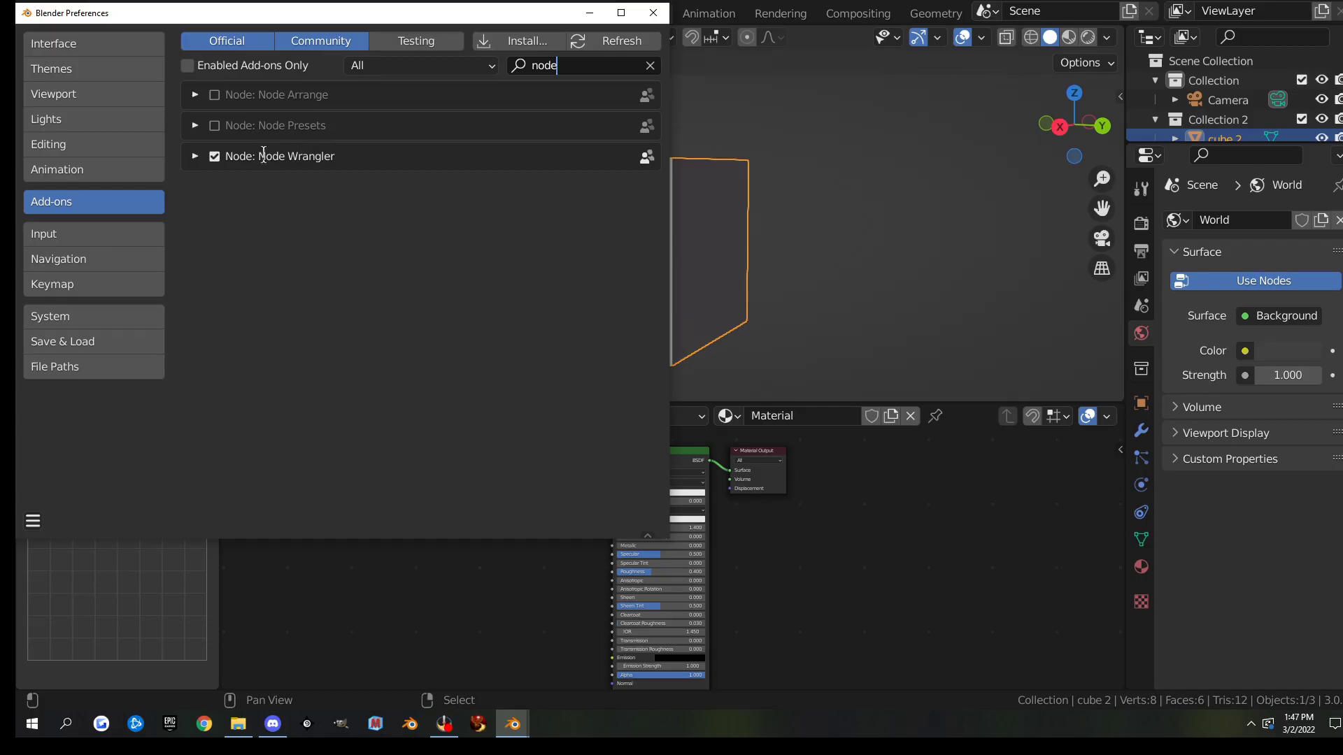
{"action": "left_click", "coordinate": [651, 19]}
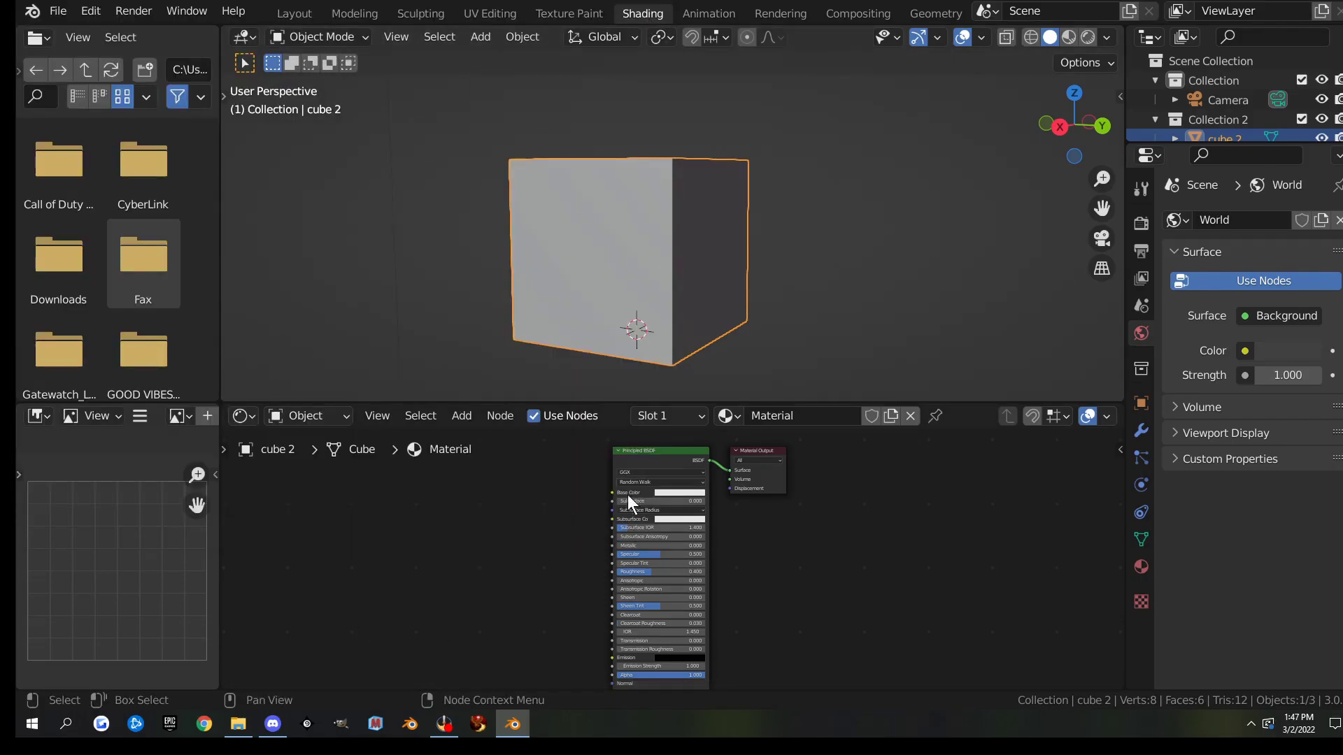
- Add a Node Wrangler texture setup with Texture Coordinate, Mapping and Image Texture nodes to the Principled BSDF, and maximize the node editor
{"action": "left_click", "coordinate": [645, 450]}
{"action": "scroll", "coordinate": [502, 528], "scroll_direction": "up", "scroll_amount": 1}
{"action": "scroll", "coordinate": [507, 557], "scroll_direction": "down", "scroll_amount": 2}
{"action": "left_click", "coordinate": [657, 459]}
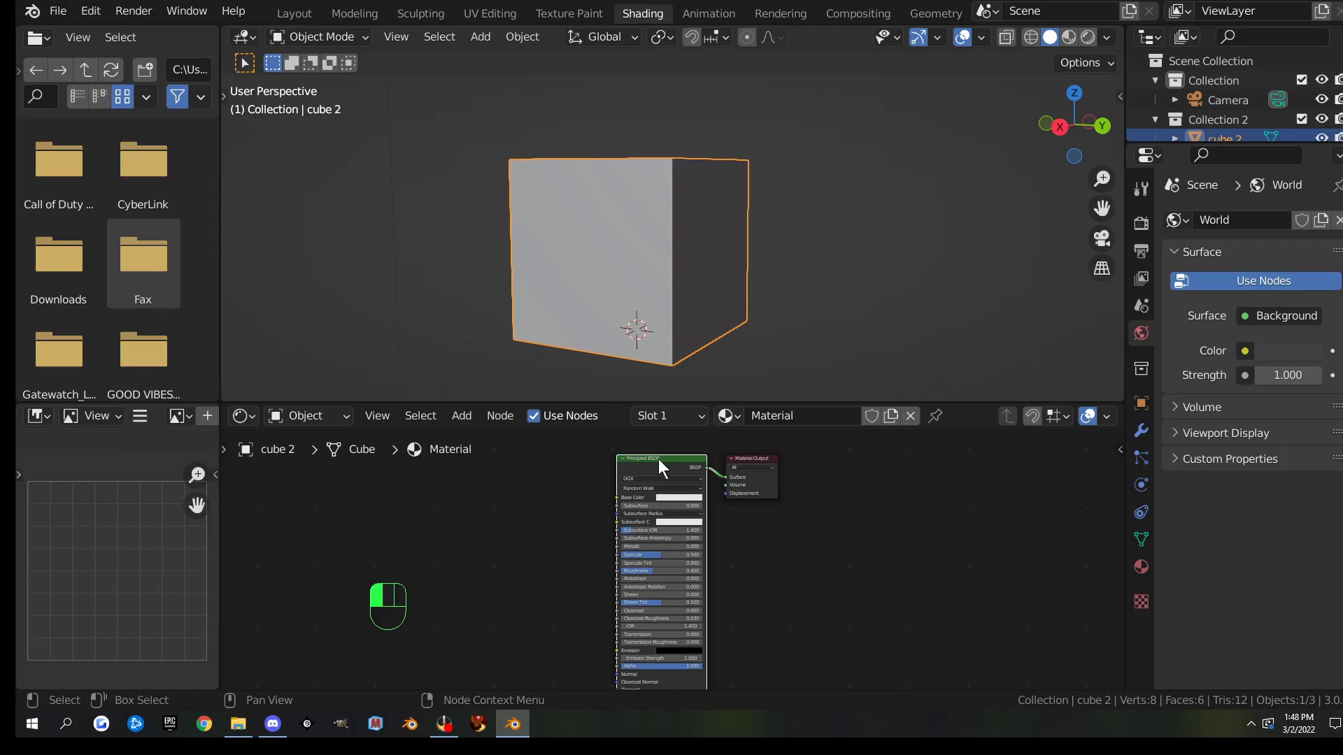
{"action": "key", "text": "ctrl+t"}
{"action": "left_click_drag", "start_coordinate": [472, 582], "coordinate": [409, 496]}
{"action": "scroll", "coordinate": [349, 541], "scroll_direction": "up", "scroll_amount": 2}
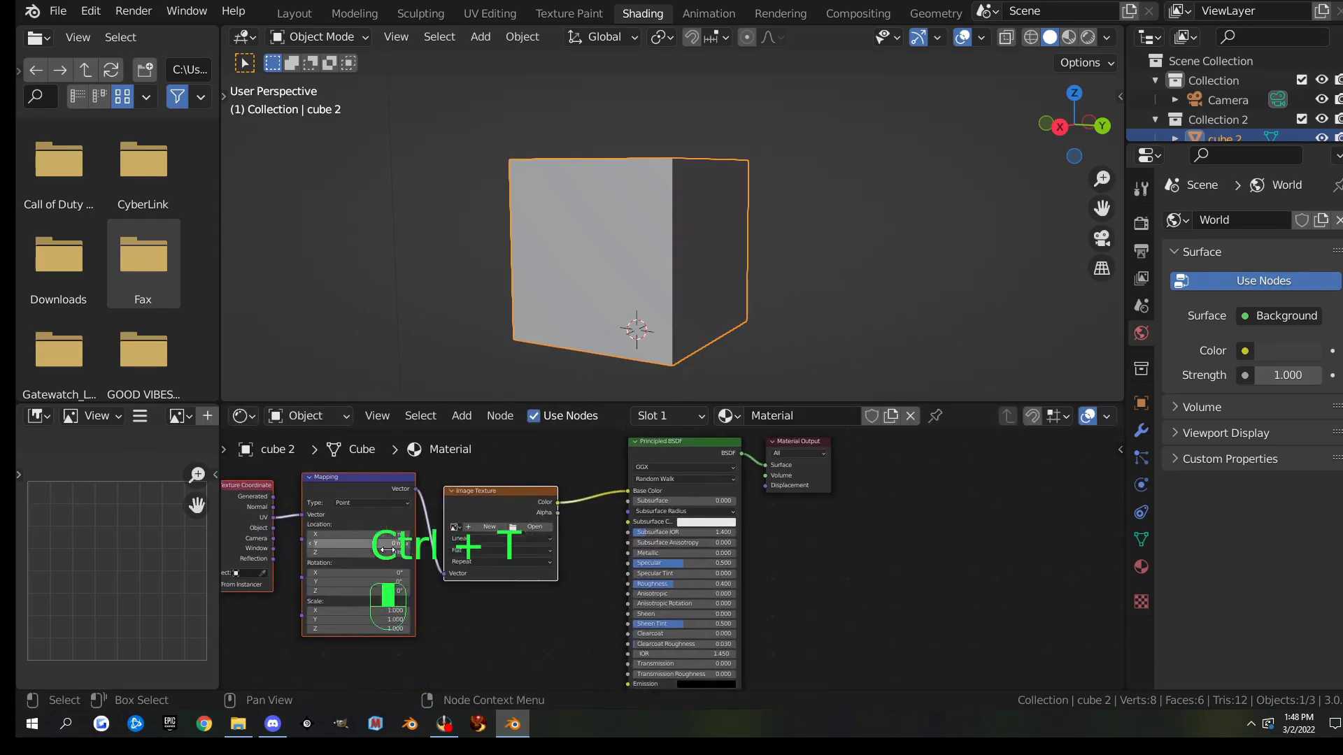
{"action": "key", "text": "ctrl+space"}
{"action": "middle_click_drag", "start_coordinate": [390, 541], "coordinate": [701, 599]}
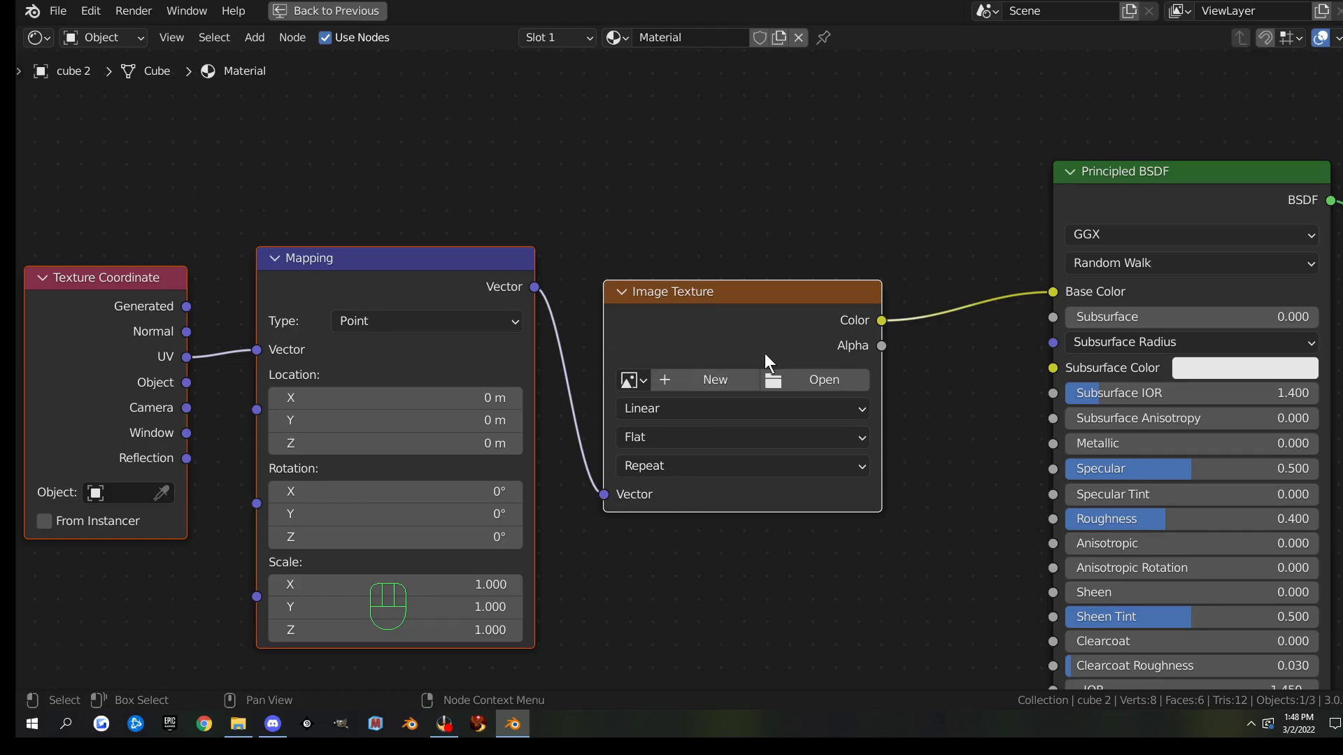
{"action": "middle_click_drag", "start_coordinate": [879, 563], "coordinate": [755, 523]}
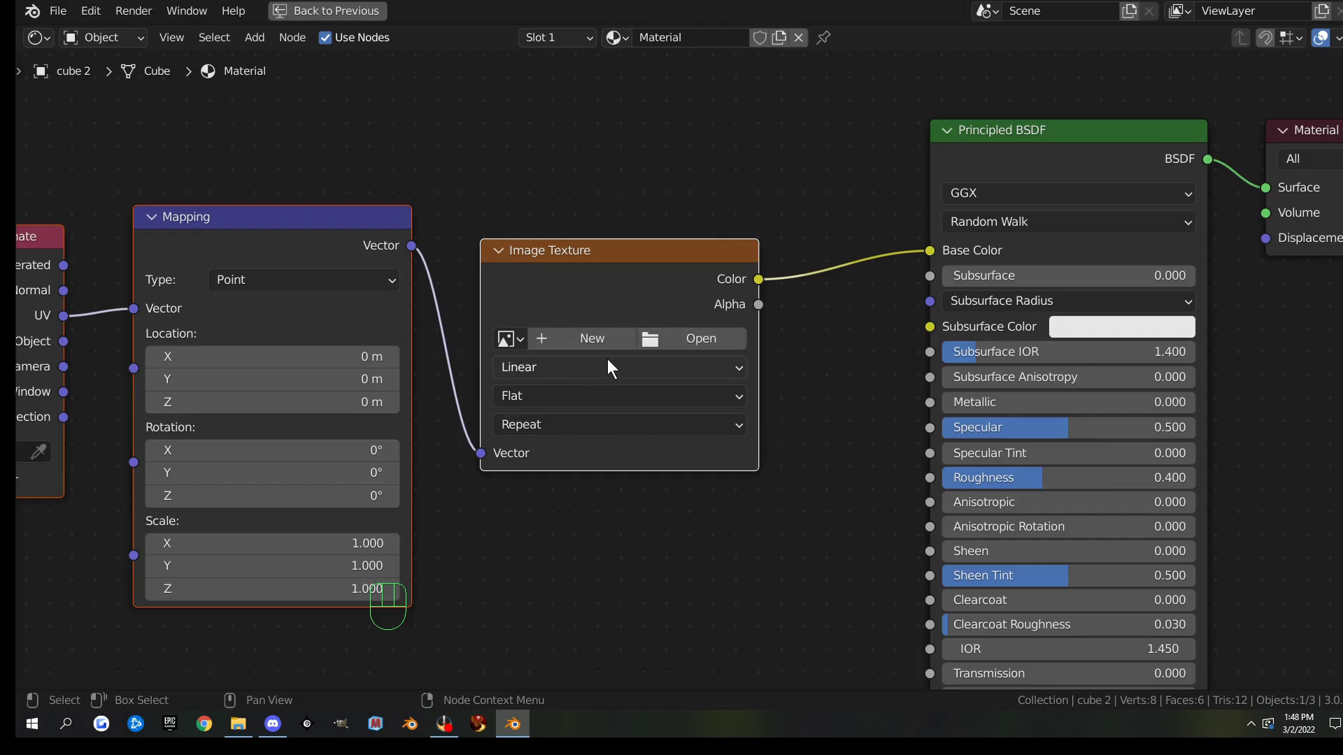
- Load the light horizontal-plank image e7dfbf351d49ee5cace7b565f719c153.jpg from the Textures\wood folder into the Image Texture node, and restore the editor layout
{"action": "left_click", "coordinate": [591, 339]}
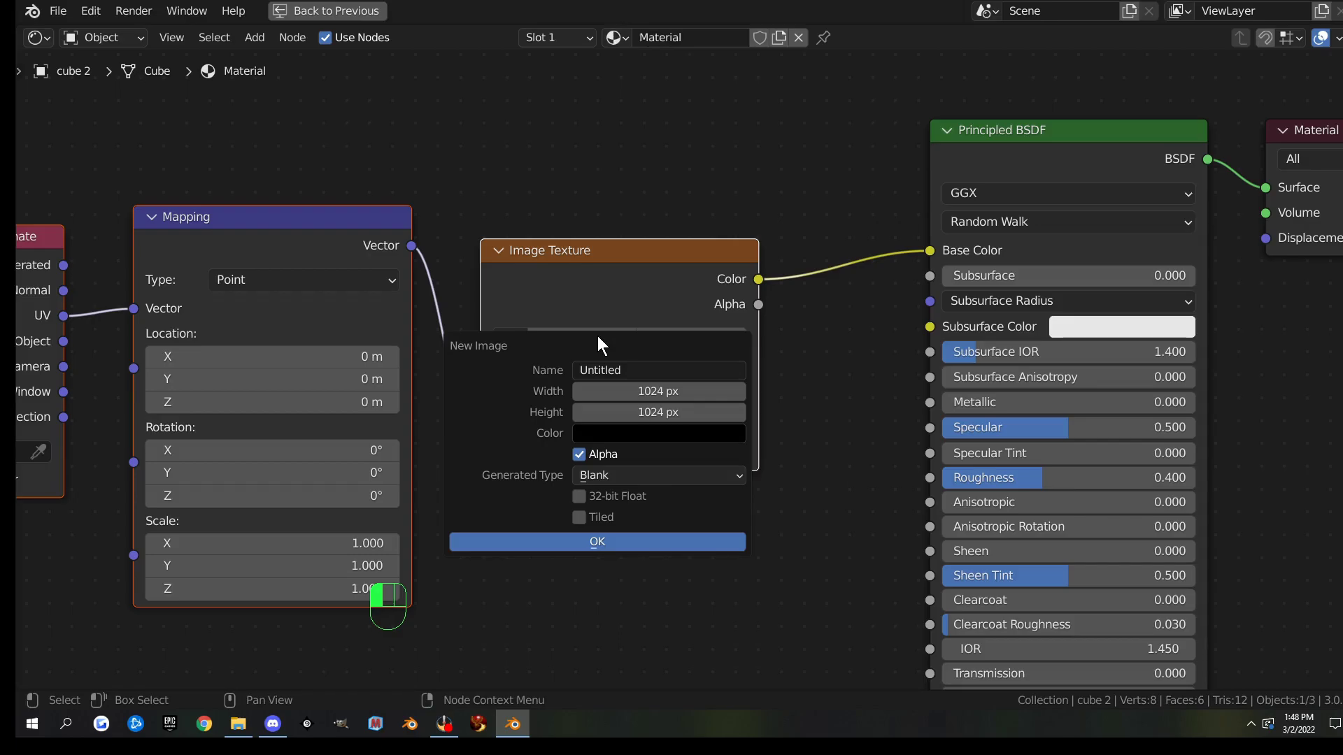
{"action": "left_click", "coordinate": [704, 338]}
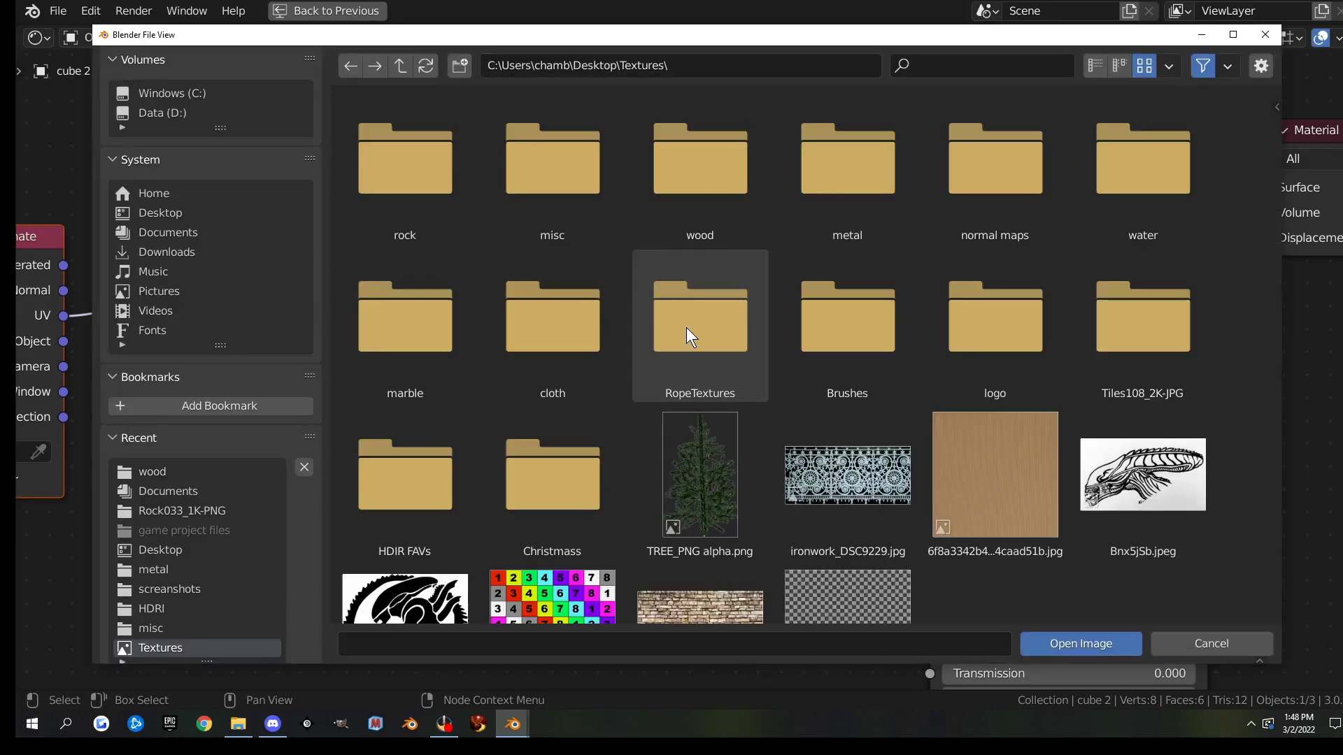
{"action": "scroll", "coordinate": [845, 360], "scroll_direction": "down", "scroll_amount": 3}
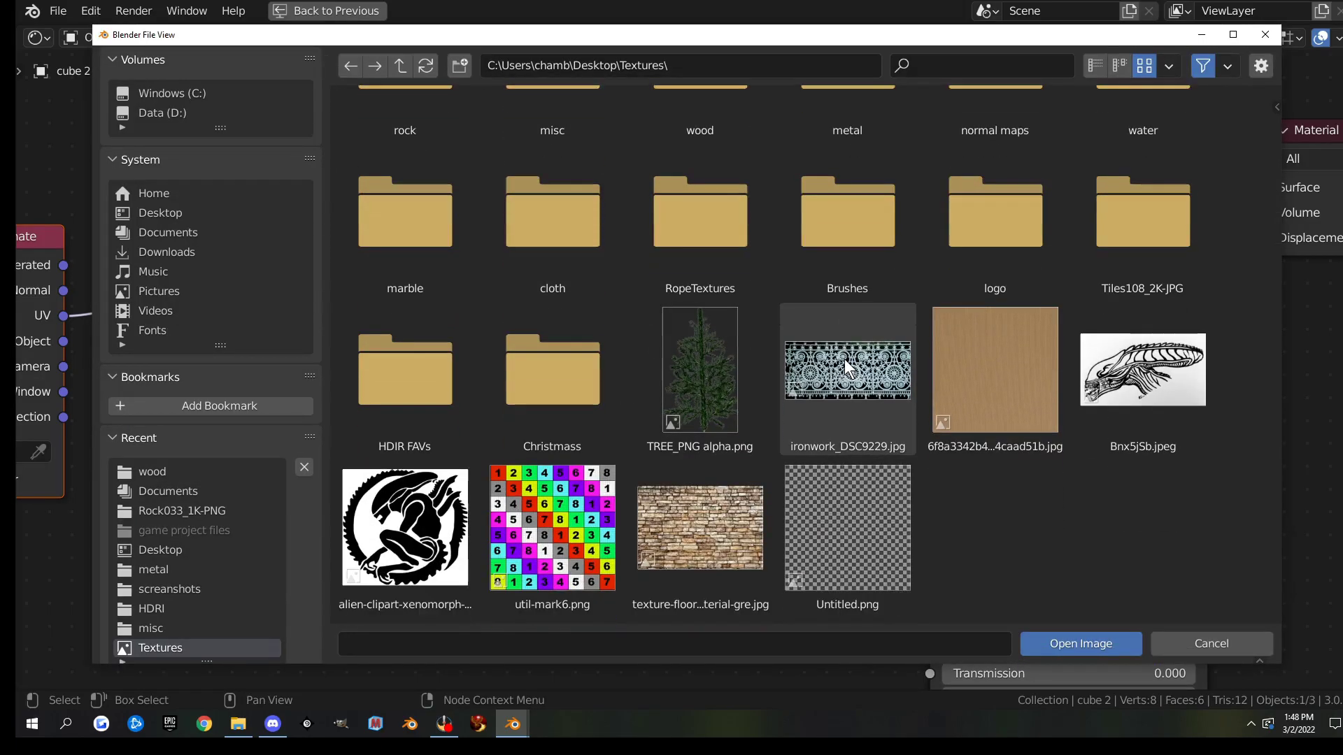
{"action": "scroll", "coordinate": [845, 359], "scroll_direction": "up", "scroll_amount": 3}
{"action": "double_click", "coordinate": [671, 155]}
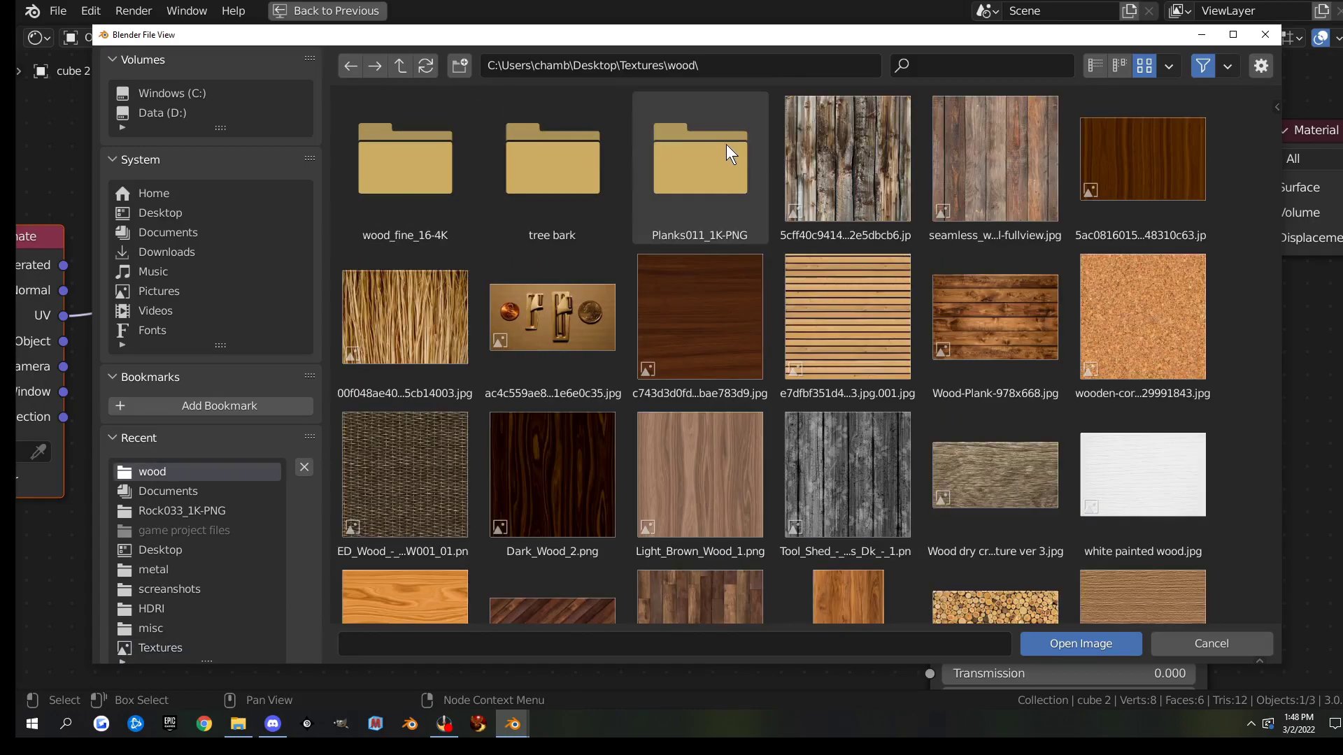
{"action": "double_click", "coordinate": [846, 308]}
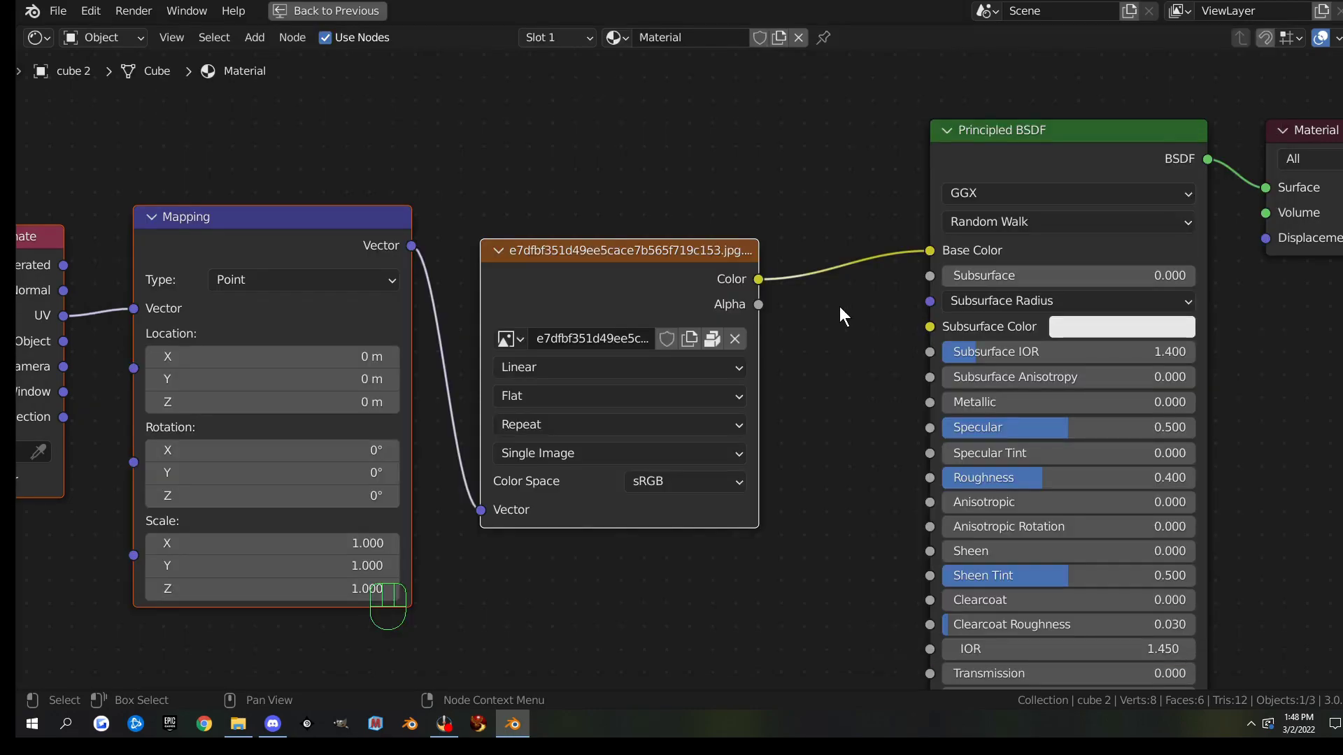
{"action": "key", "text": "ctrl+space"}
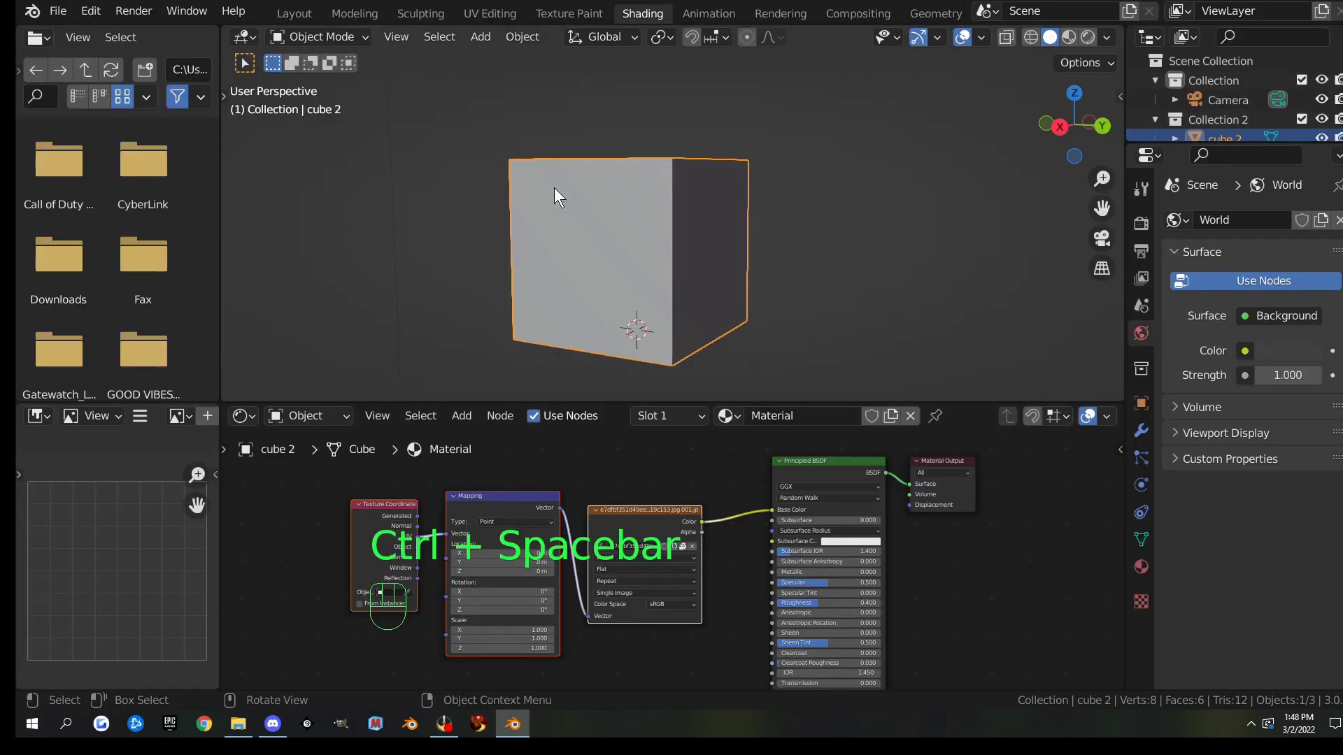
- Display the cube in Material Preview shading and inspect the wood texture on its faces
{"action": "scroll", "coordinate": [671, 199], "scroll_direction": "down", "scroll_amount": 2}
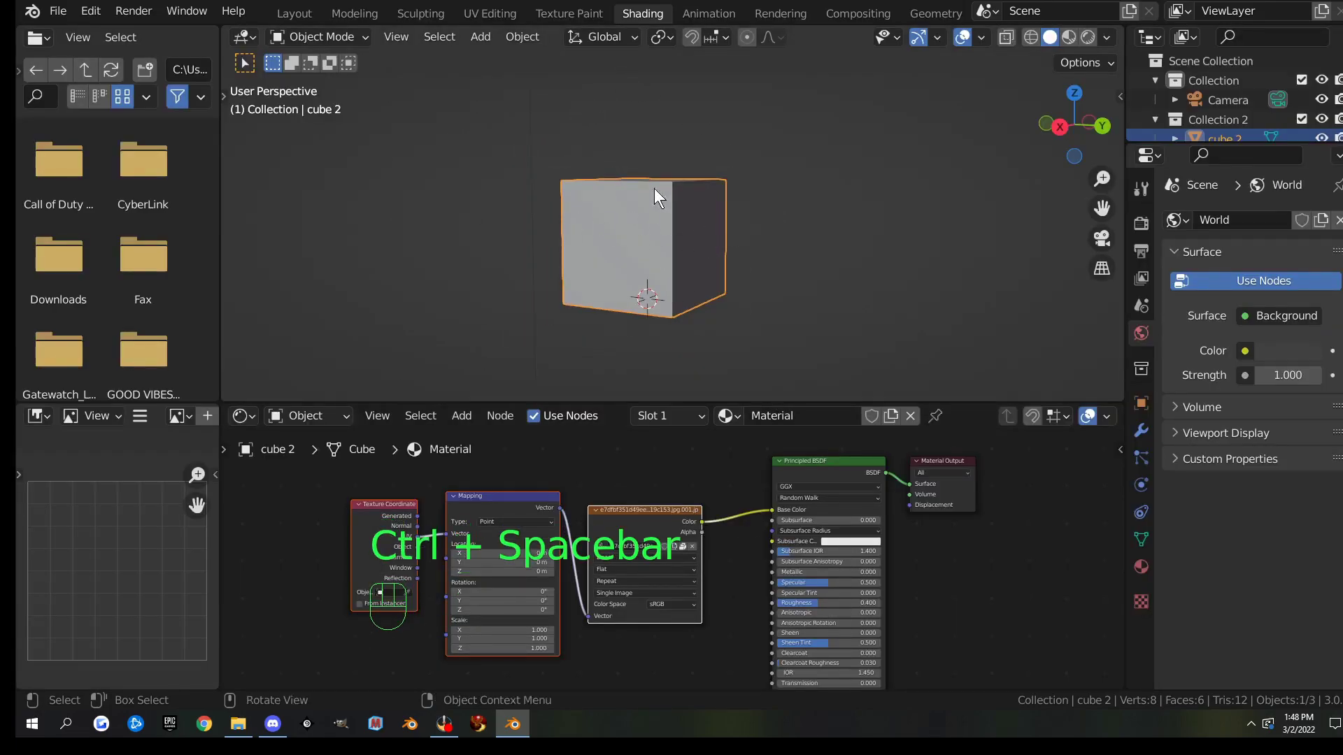
{"action": "left_click", "coordinate": [1068, 36]}
{"action": "middle_click_drag", "start_coordinate": [1007, 77], "coordinate": [649, 291]}
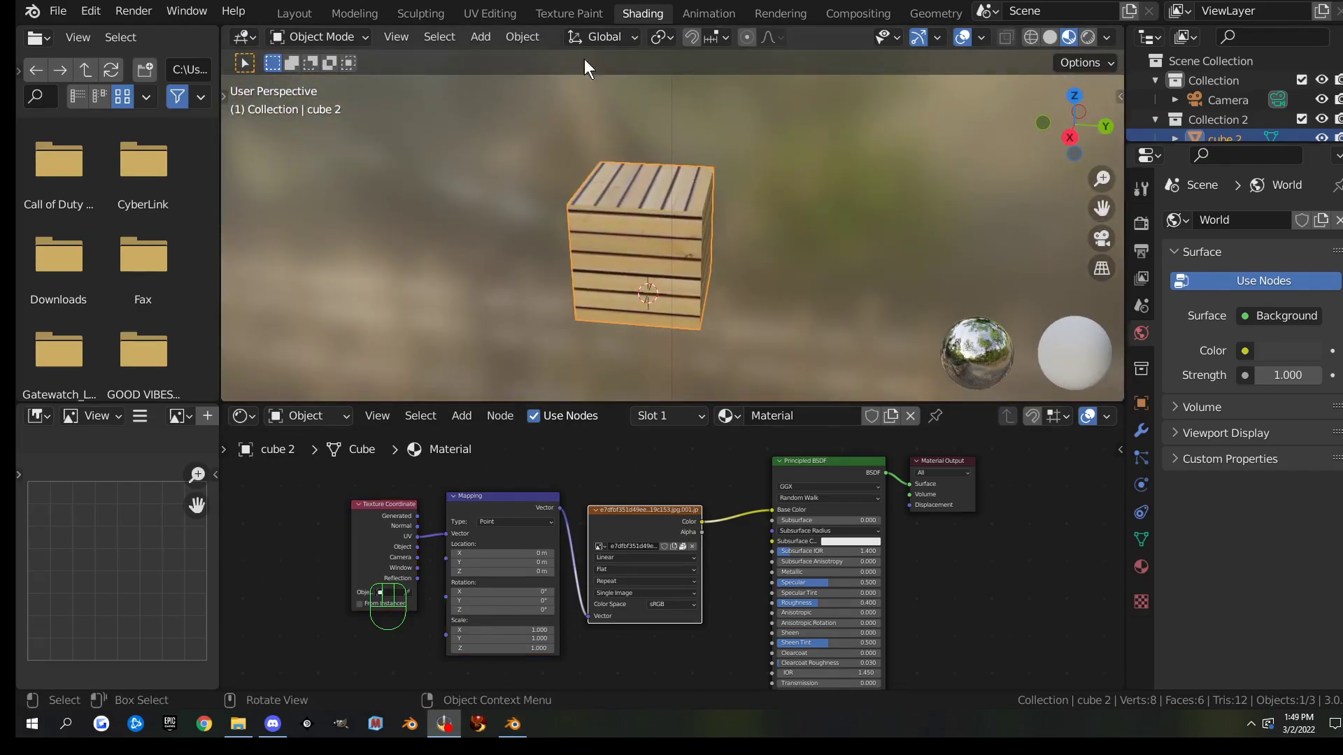
- Go to the UV Editing workspace and display its 3D view in Material Preview shading
{"action": "left_click", "coordinate": [498, 15]}
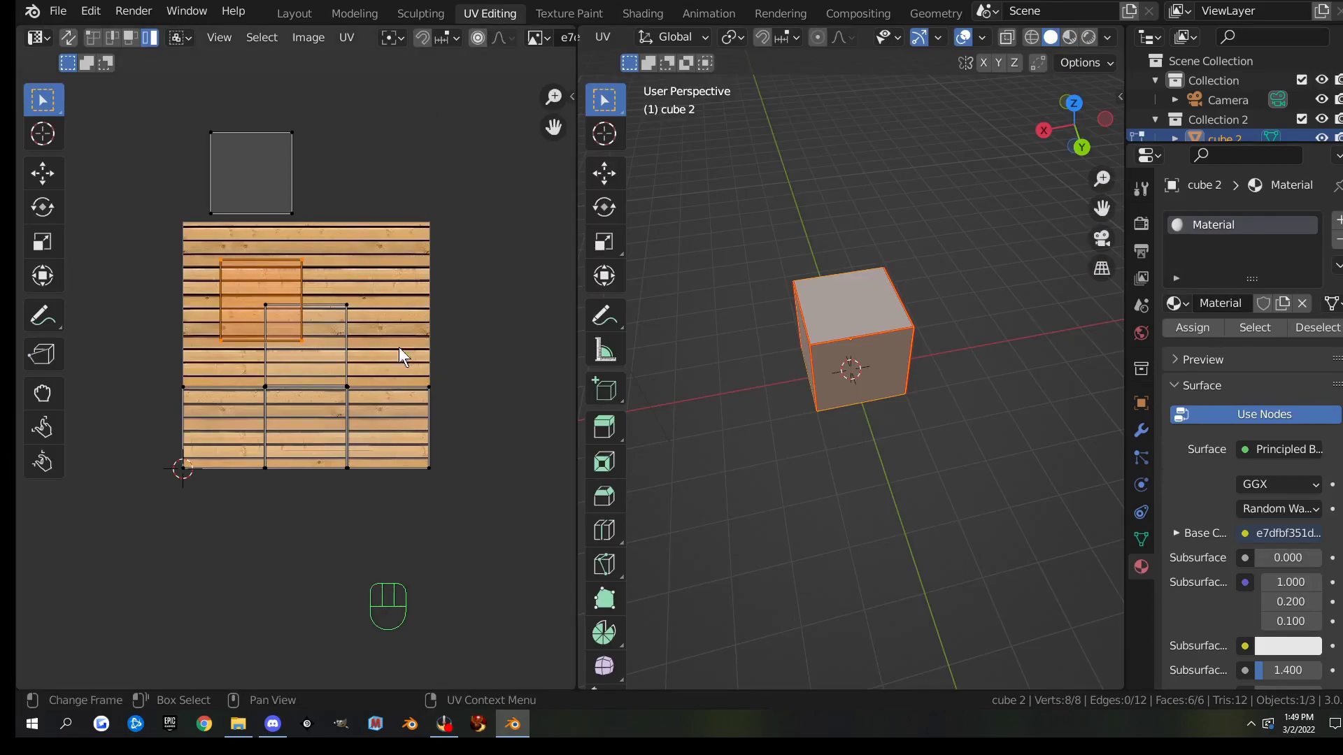
{"action": "left_click", "coordinate": [1070, 36]}
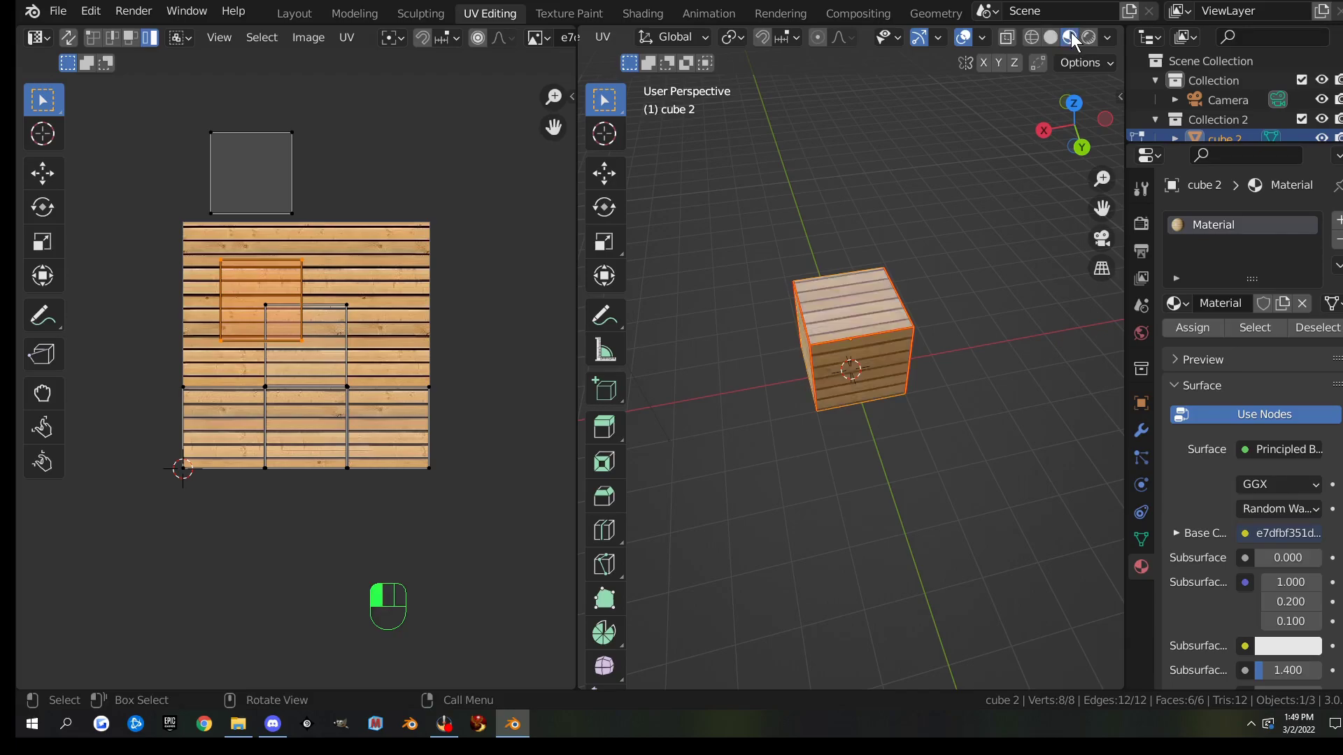
{"action": "mouse_move", "coordinate": [969, 165]}
{"action": "middle_mouse_down"}
{"action": "mouse_move", "coordinate": [892, 270]}
{"action": "mouse_move", "coordinate": [790, 286]}
{"action": "mouse_move", "coordinate": [832, 316]}
{"action": "mouse_move", "coordinate": [902, 318]}
{"action": "middle_mouse_up"}
{"action": "scroll", "coordinate": [893, 270], "scroll_direction": "up", "scroll_amount": 4}
- Select several UV islands one after another, ending with the middle island of the lowest row
{"action": "left_click", "coordinate": [273, 179]}
{"action": "left_click", "coordinate": [237, 270]}
{"action": "left_click", "coordinate": [362, 353]}
{"action": "left_click", "coordinate": [316, 420]}
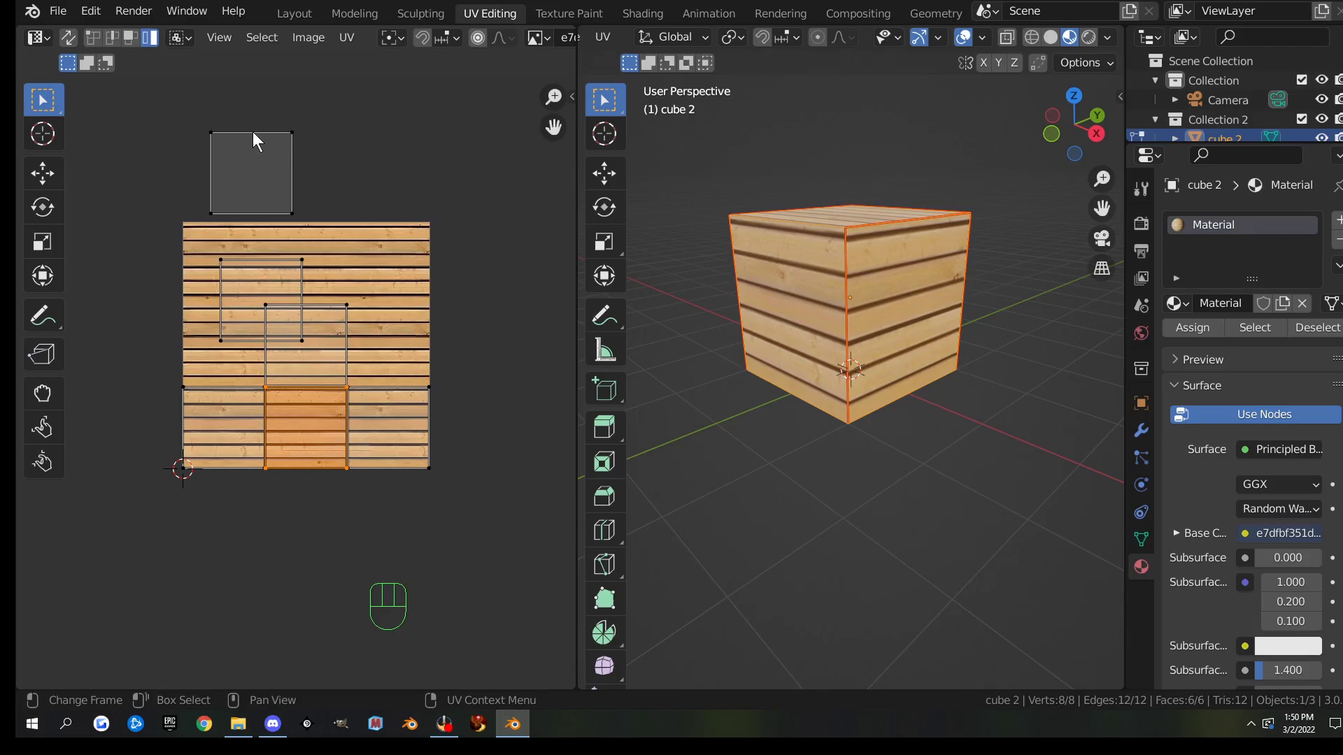
- Turn on UV sync selection and, in face select mode, select the island above the wood texture
{"action": "left_click", "coordinate": [68, 38]}
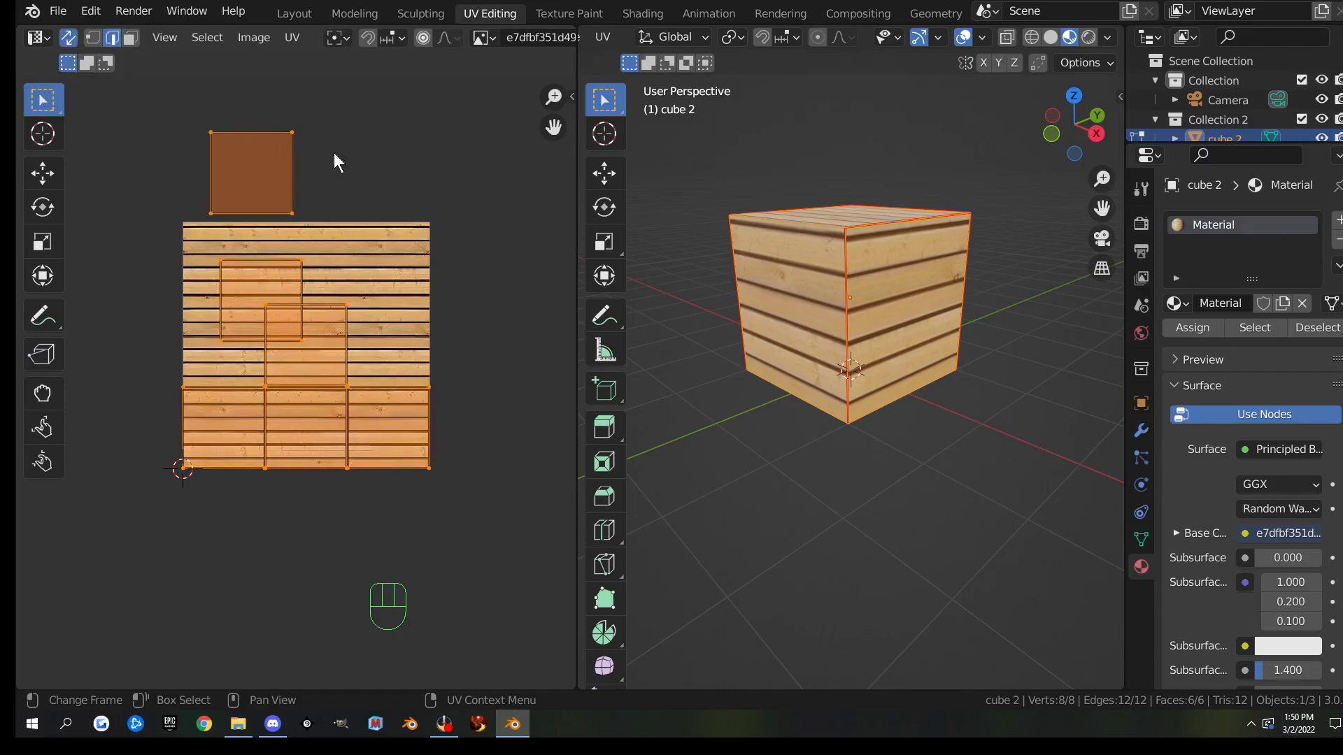
{"action": "left_click", "coordinate": [431, 151]}
{"action": "left_click", "coordinate": [248, 169]}
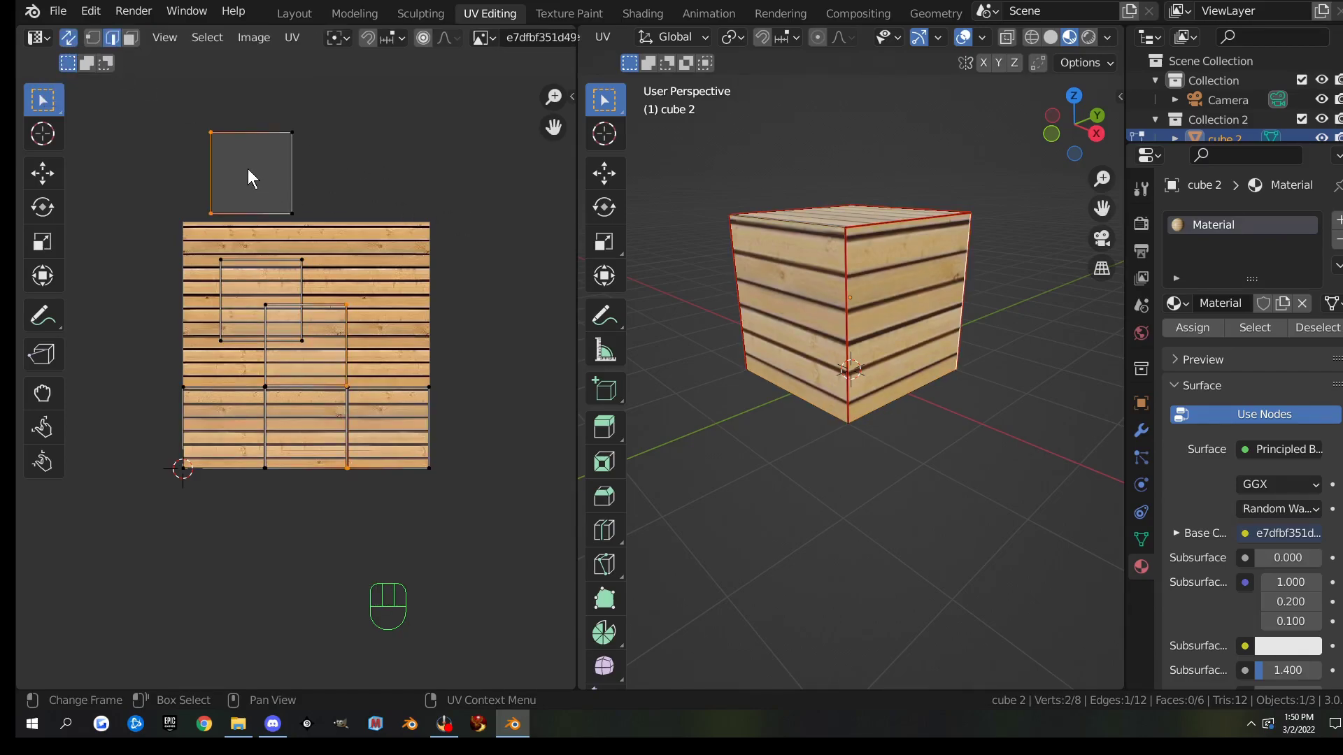
{"action": "left_click", "coordinate": [130, 38]}
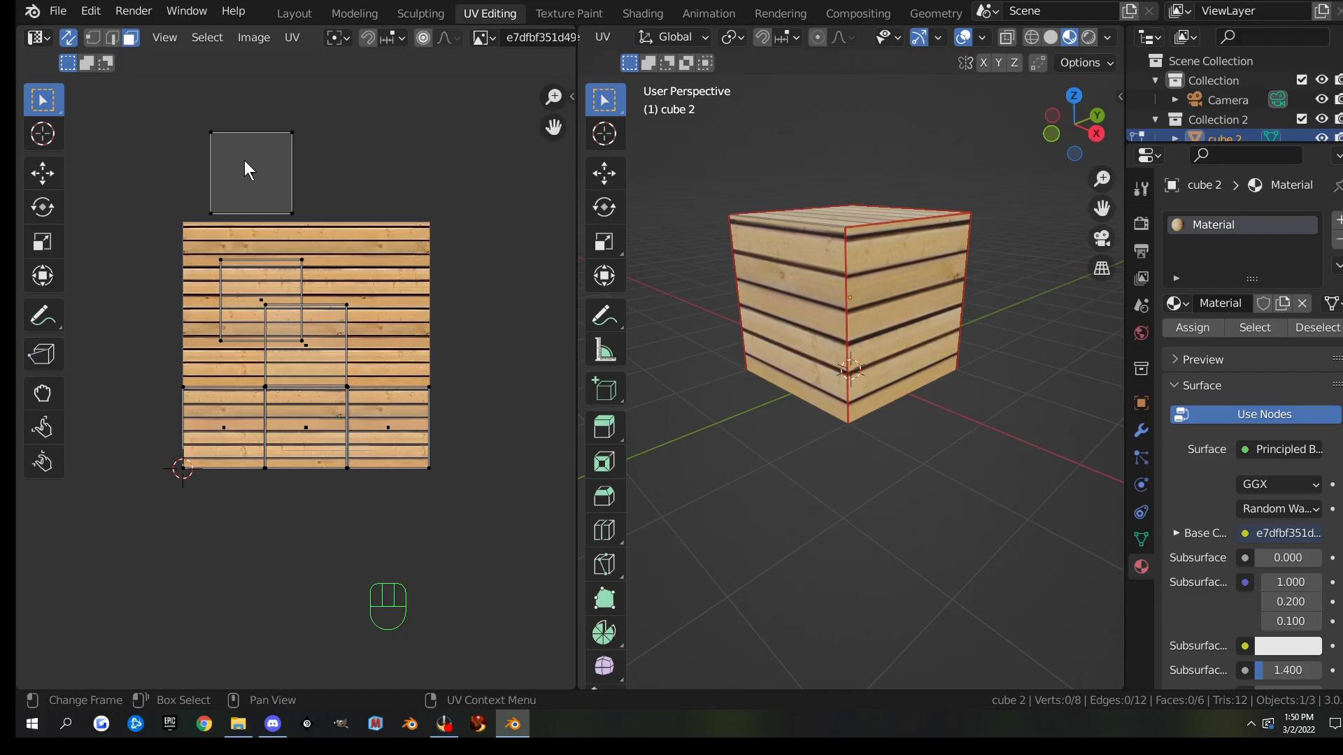
{"action": "left_click", "coordinate": [245, 161]}
- Select the overlapping upper island on the wood texture and try shifting it to slide the planks on its face
{"action": "middle_click_drag", "start_coordinate": [839, 301], "coordinate": [989, 362]}
{"action": "left_click", "coordinate": [253, 280]}
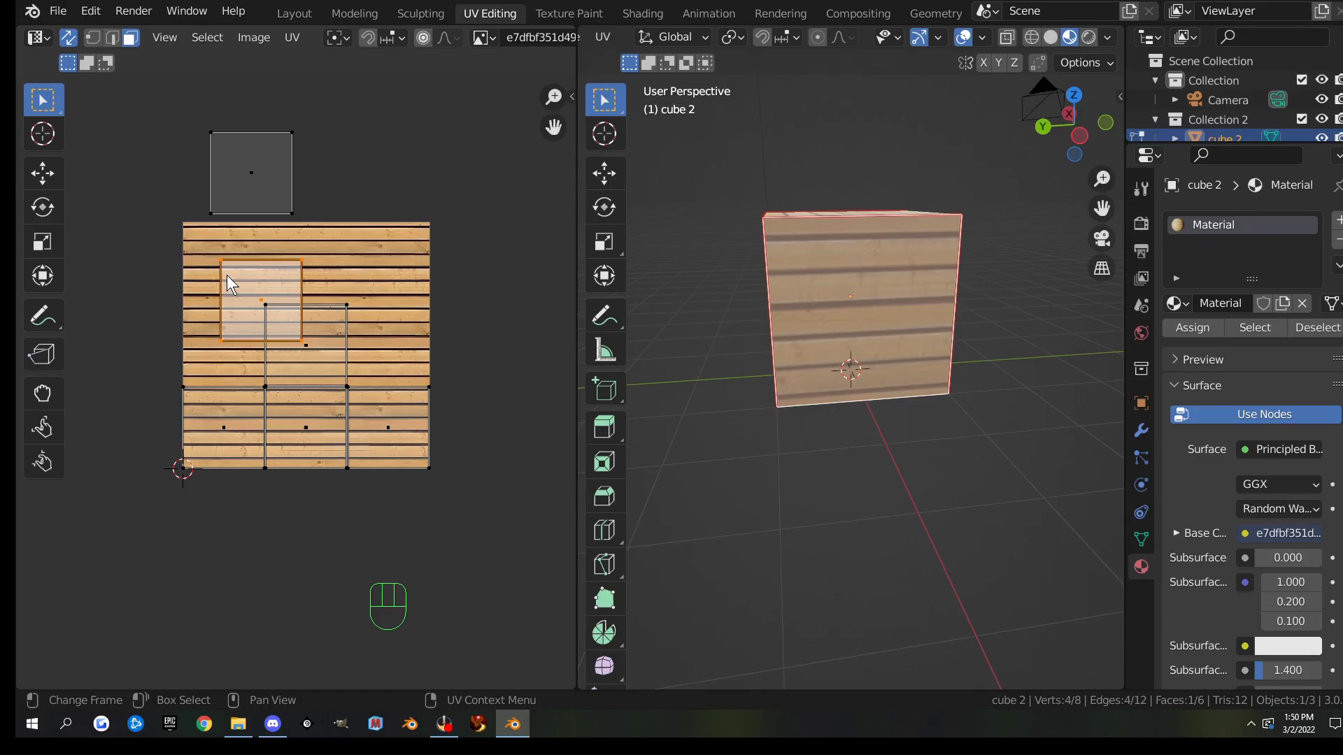
{"action": "key", "text": "g"}
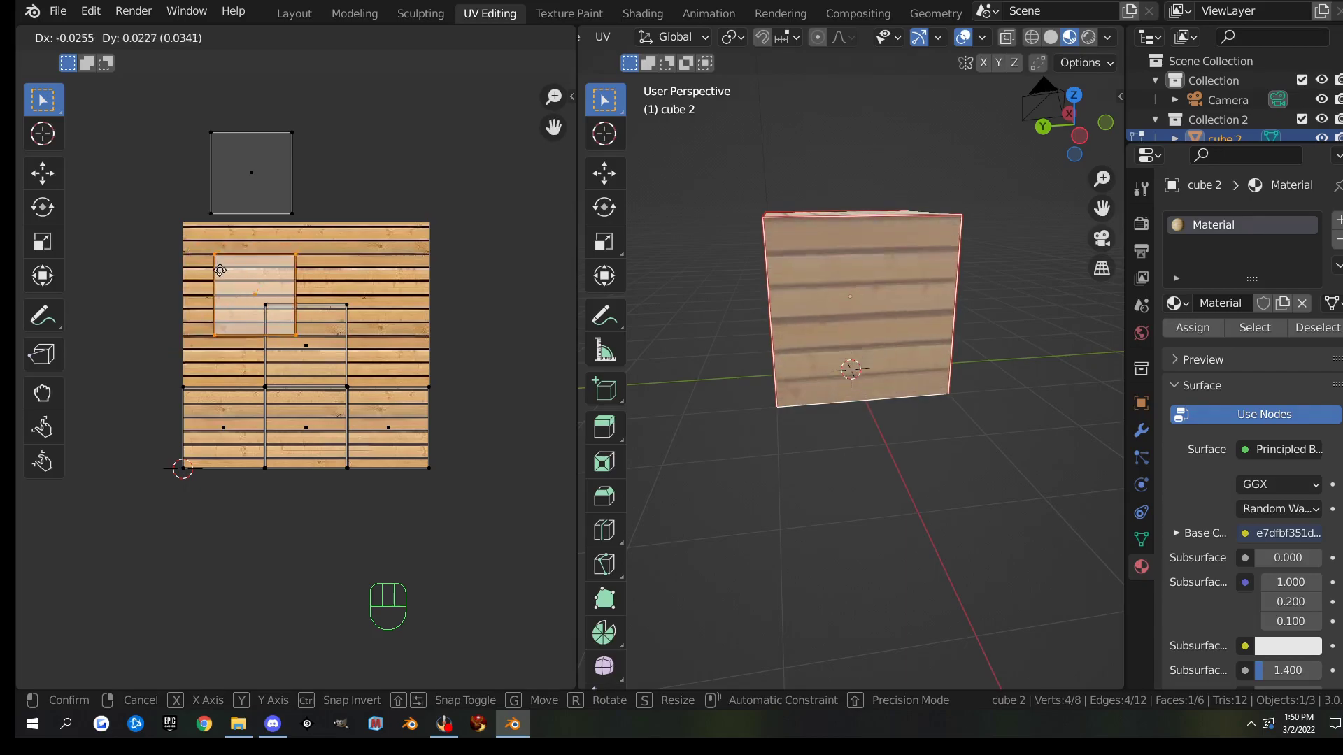
{"action": "left_click", "coordinate": [223, 274]}
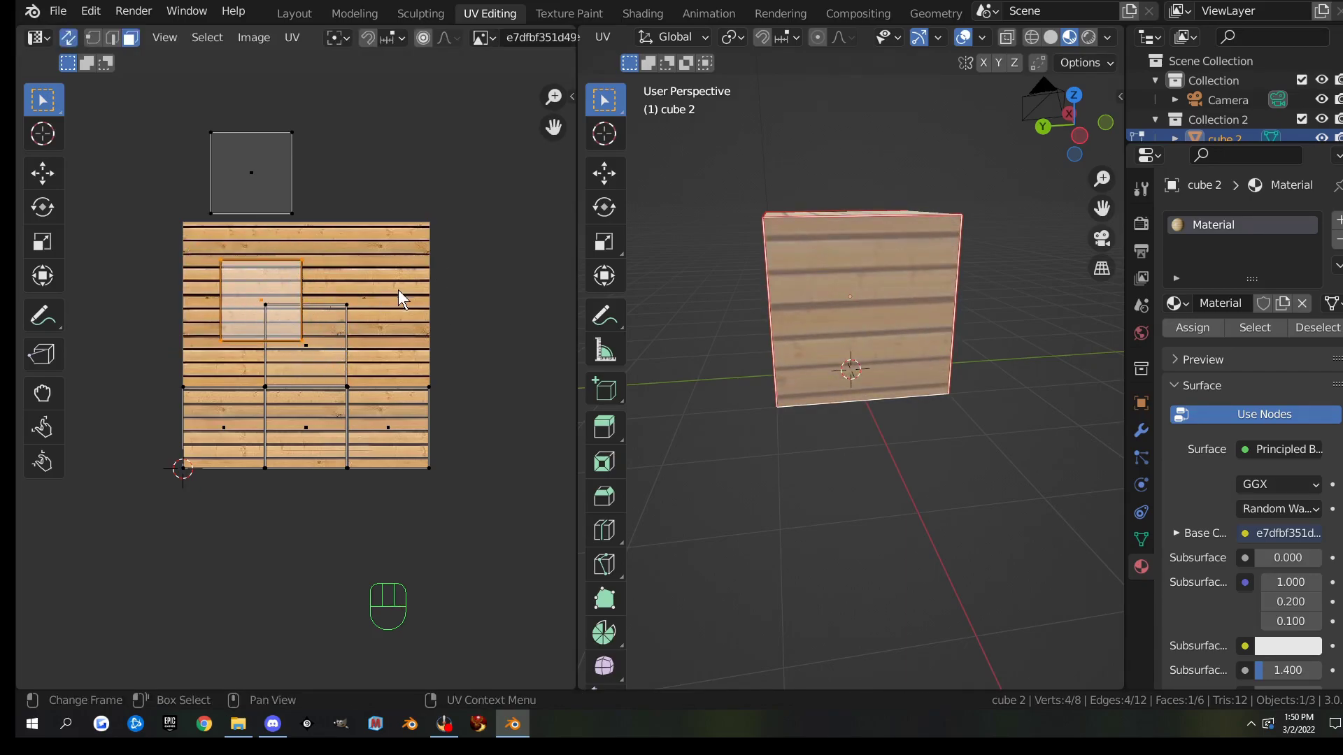
- Select all edges of the cube and clear their seams
{"action": "middle_click_drag", "start_coordinate": [818, 308], "coordinate": [864, 337]}
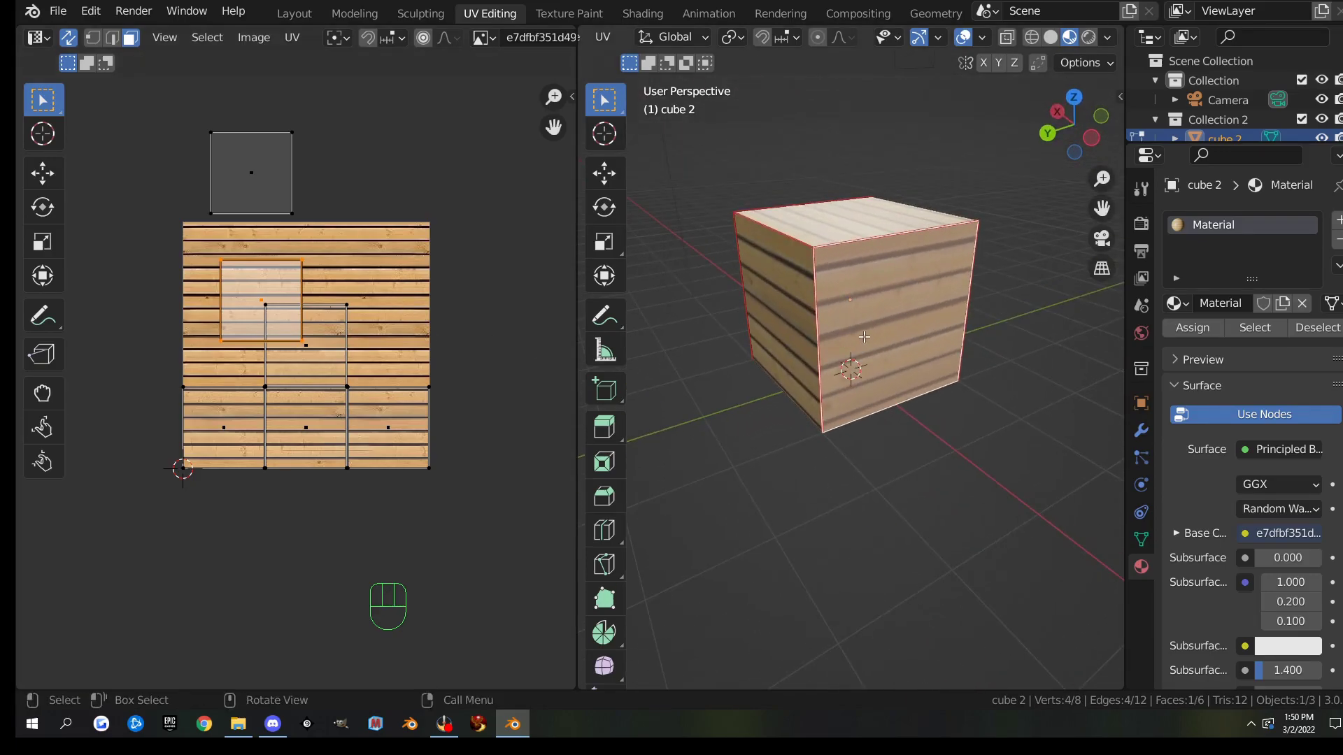
{"action": "key", "text": "a"}
{"action": "key", "text": "2"}
{"action": "right_click", "coordinate": [873, 324]}
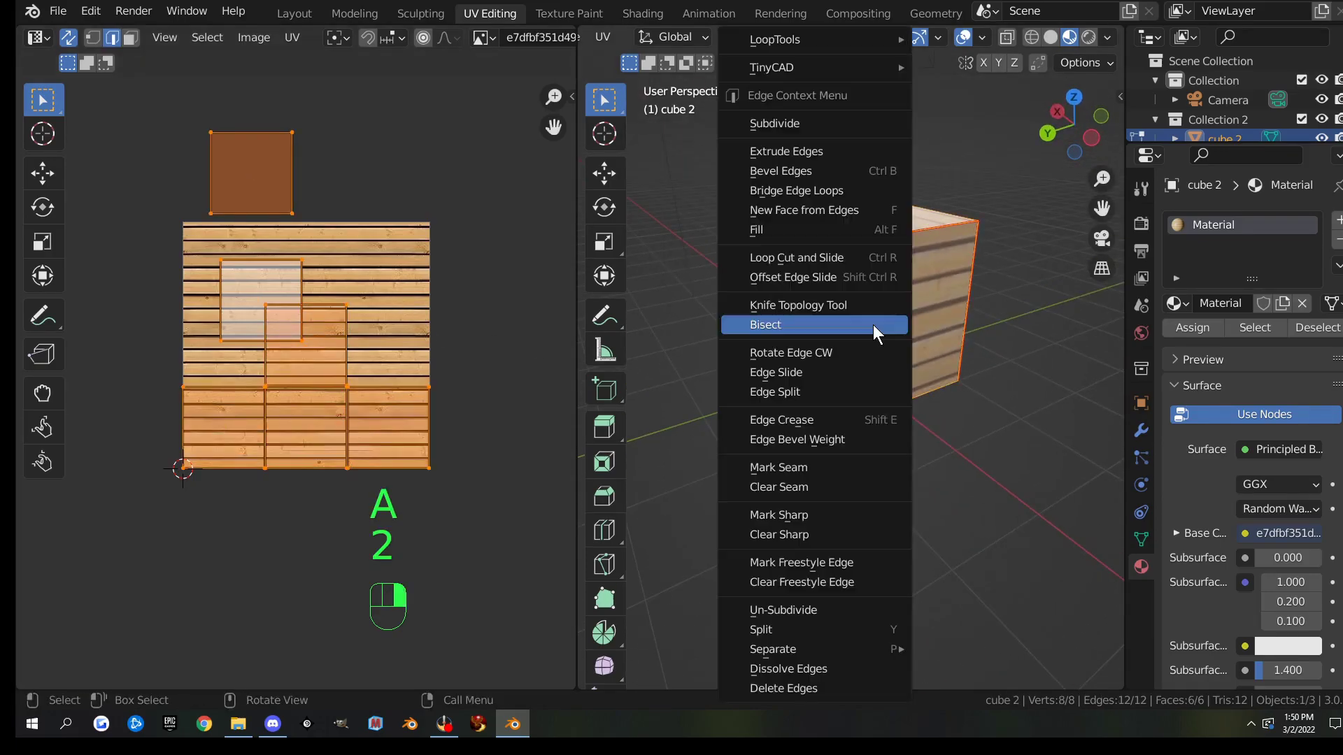
{"action": "left_click", "coordinate": [824, 489]}
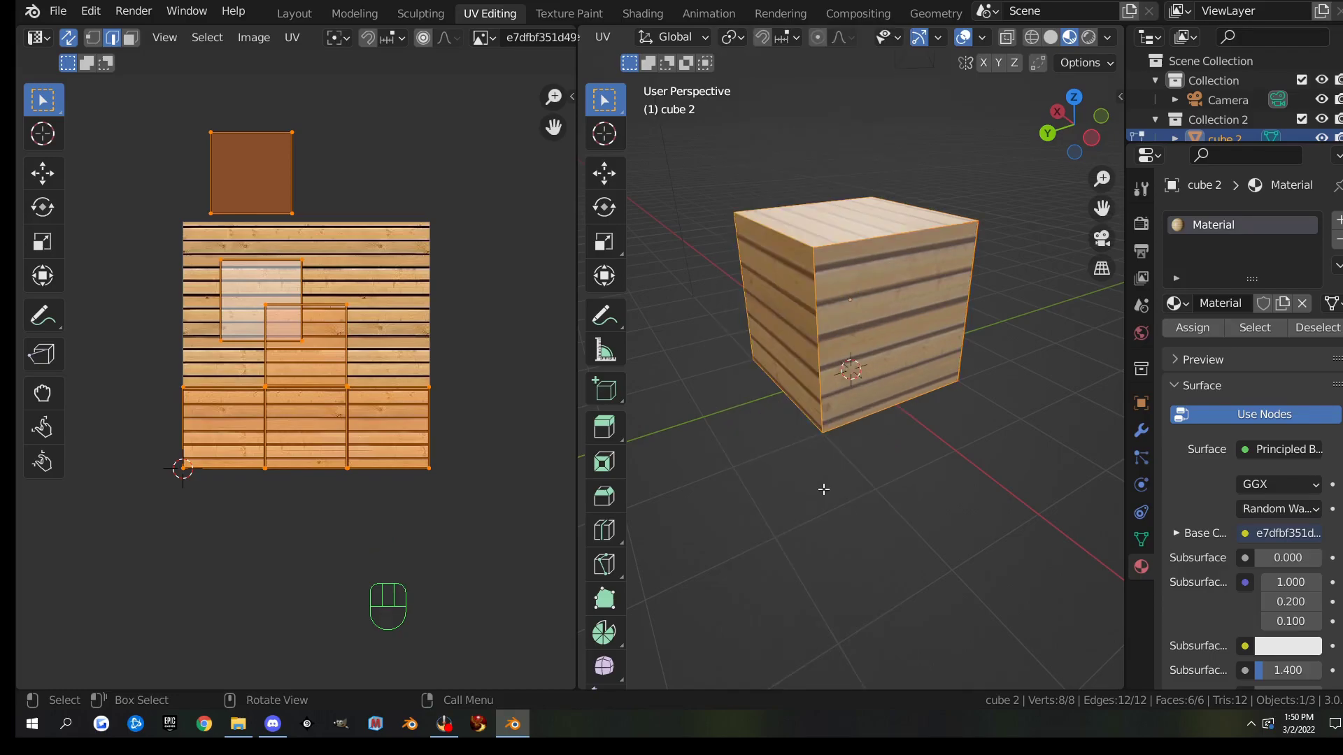
{"action": "key", "text": "u"}
{"action": "left_click", "coordinate": [826, 329]}
- Select seven edges around the cube that let it unfold into one connected piece, and mark them as seams
{"action": "left_click", "coordinate": [822, 292]}
{"action": "left_click", "coordinate": [909, 238], "text": "shift"}
{"action": "left_click", "coordinate": [968, 262], "text": "shift"}
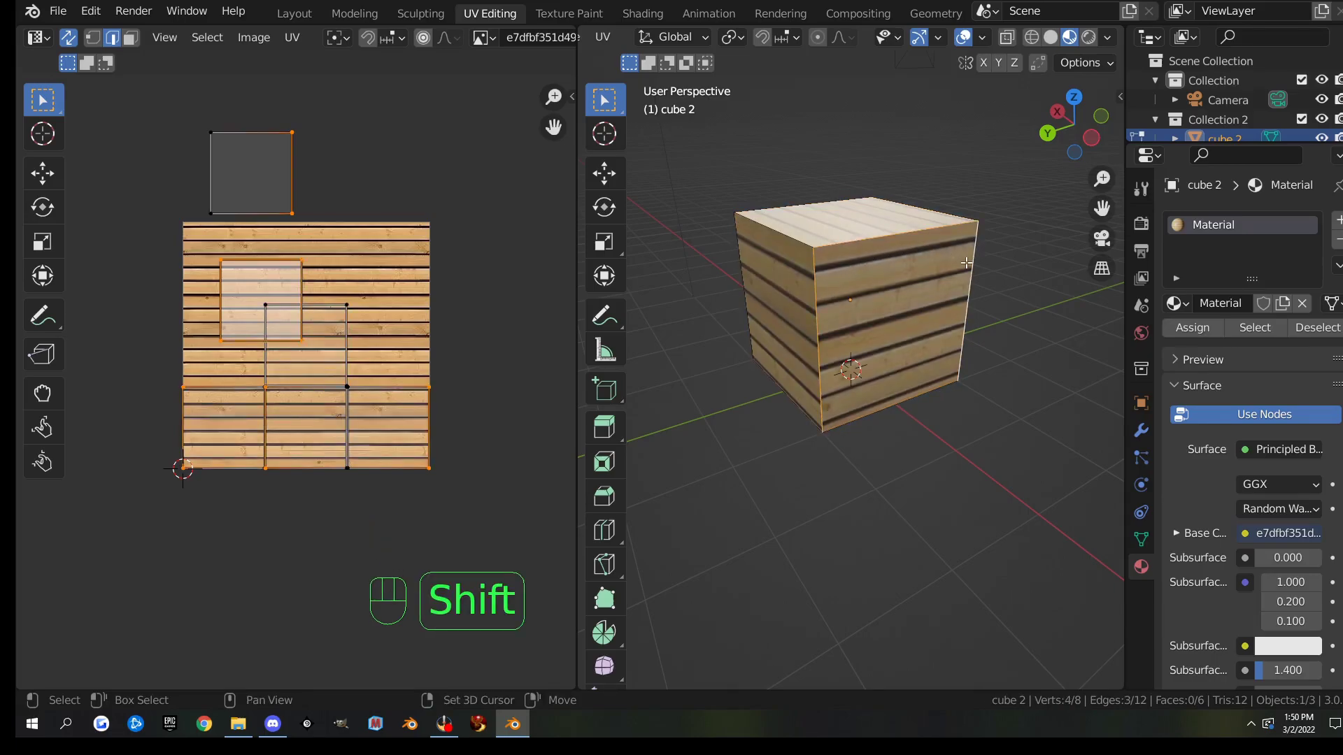
{"action": "middle_click_drag", "start_coordinate": [797, 270], "coordinate": [791, 273]}
{"action": "left_click", "coordinate": [791, 273], "text": "shift"}
{"action": "left_click", "coordinate": [869, 258], "text": "shift"}
{"action": "middle_click_drag", "start_coordinate": [951, 311], "coordinate": [829, 239]}
{"action": "left_click", "coordinate": [829, 240], "text": "shift"}
{"action": "middle_click_drag", "start_coordinate": [886, 329], "coordinate": [867, 336]}
{"action": "right_click_drag", "start_coordinate": [868, 335], "coordinate": [835, 448]}
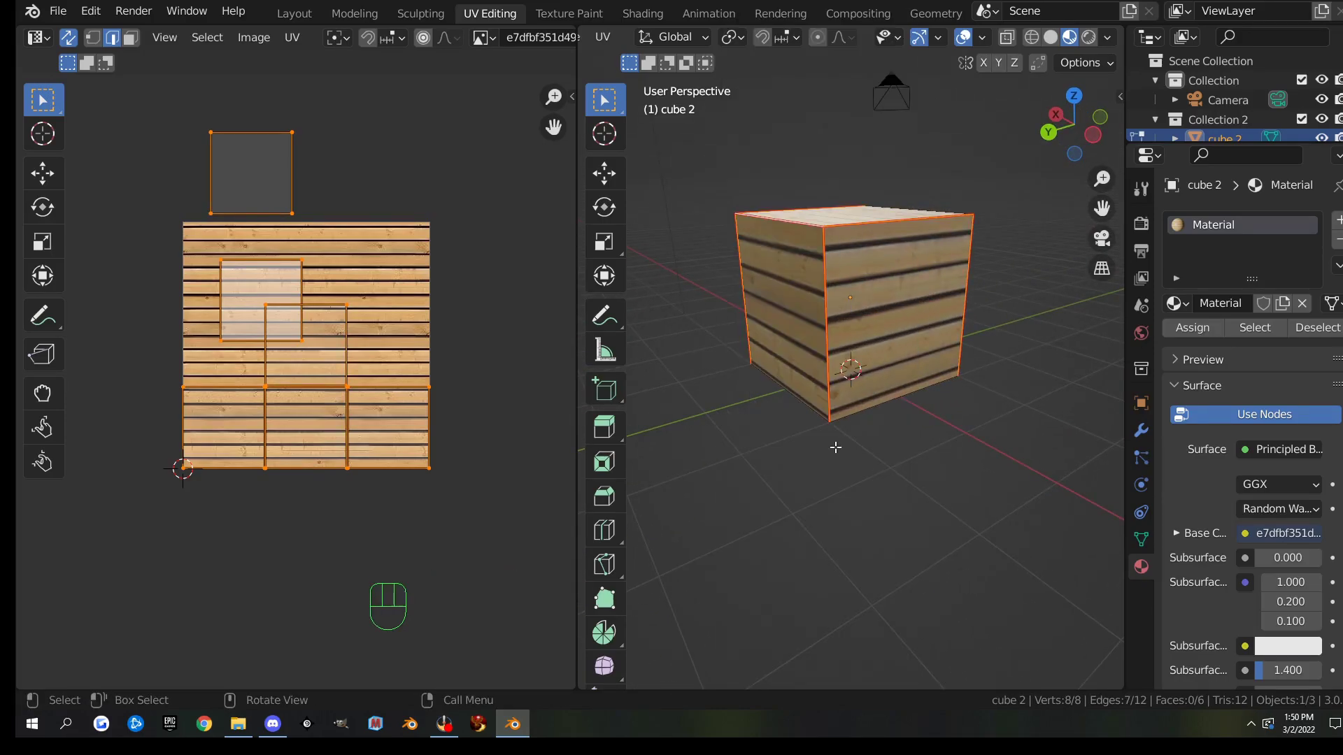
- Select the whole cube, unwrap it along the new seams and inspect the wood texture on its sides
{"action": "key", "text": "a"}
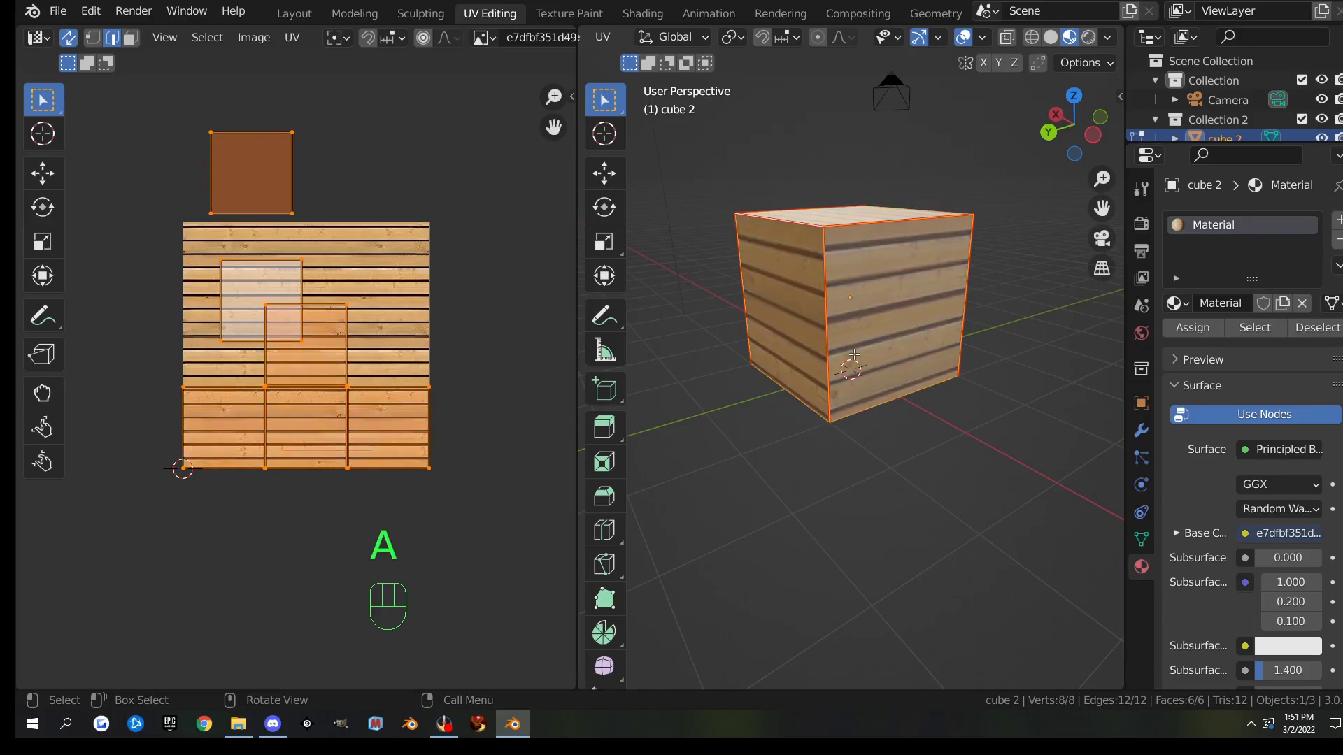
{"action": "key", "text": "u"}
{"action": "left_click", "coordinate": [854, 354]}
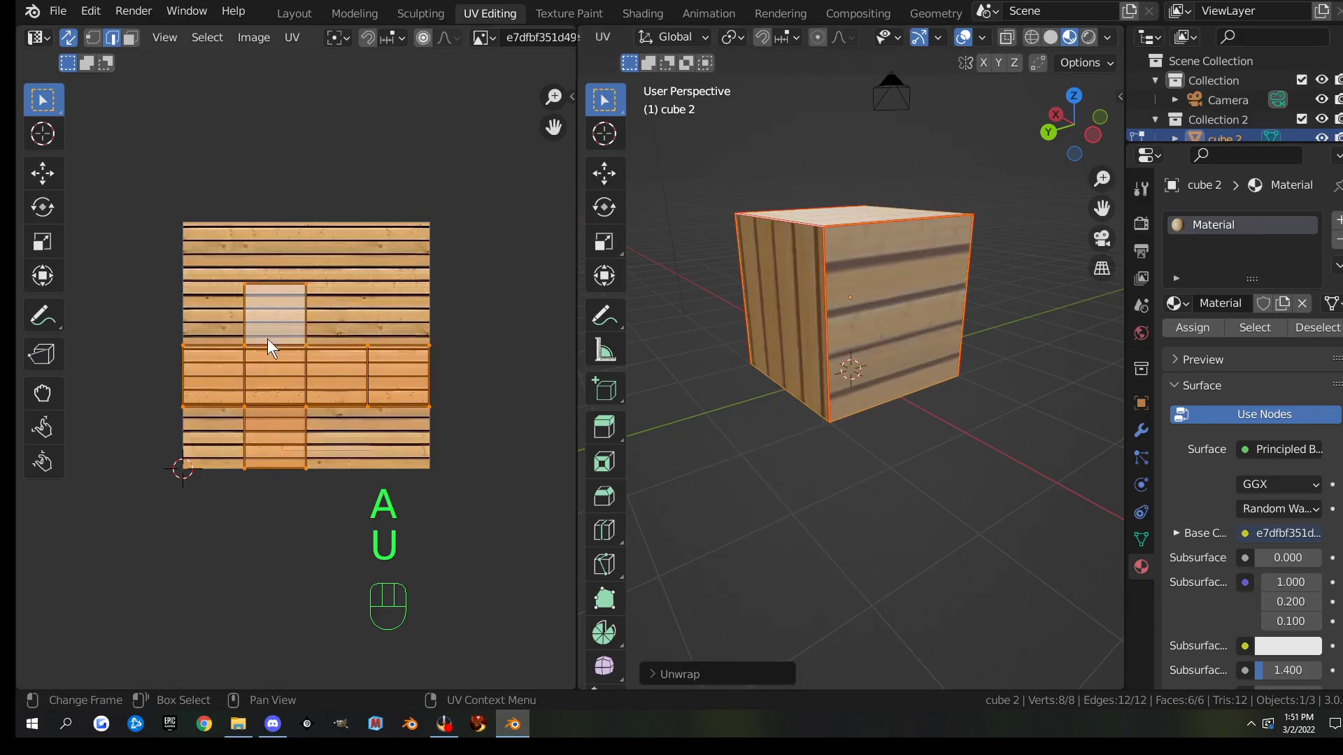
{"action": "scroll", "coordinate": [874, 349], "scroll_direction": "up", "scroll_amount": 3}
{"action": "middle_click_drag", "start_coordinate": [875, 349], "coordinate": [663, 384]}
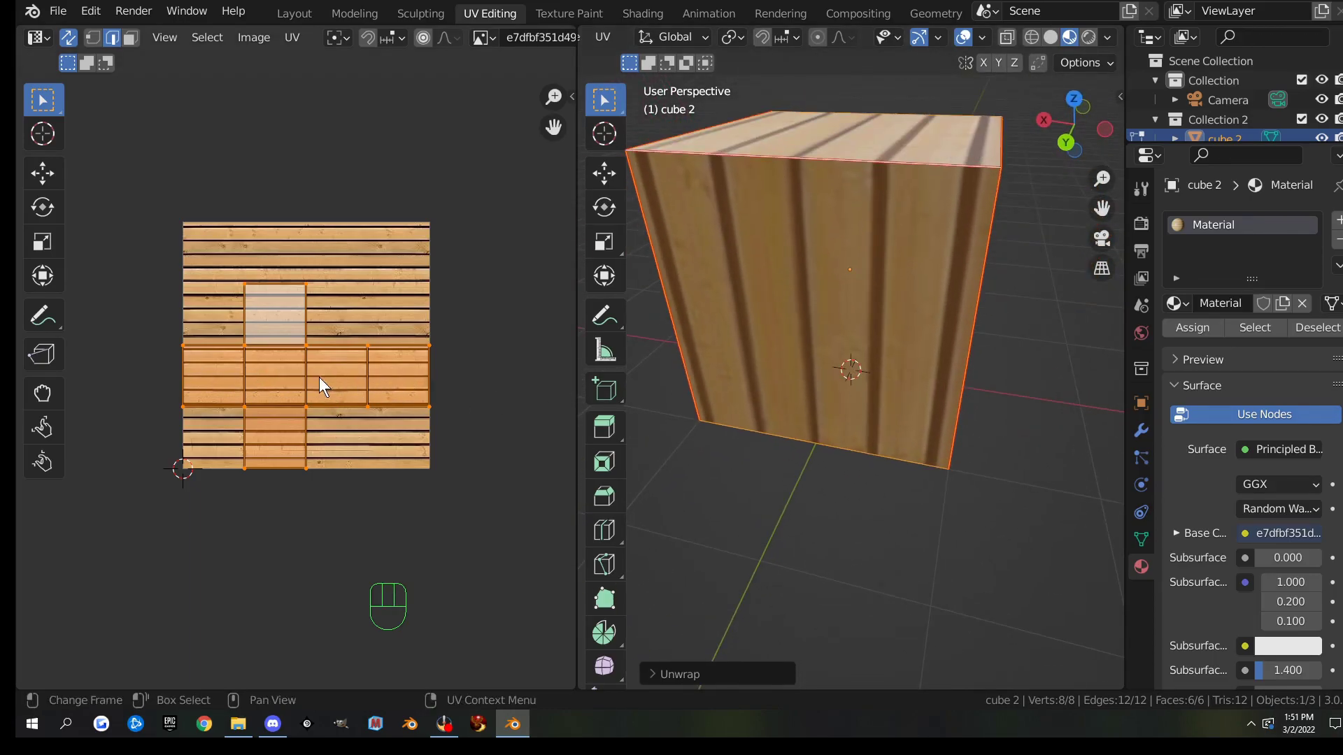
{"action": "middle_click_drag", "start_coordinate": [812, 210], "coordinate": [702, 203]}
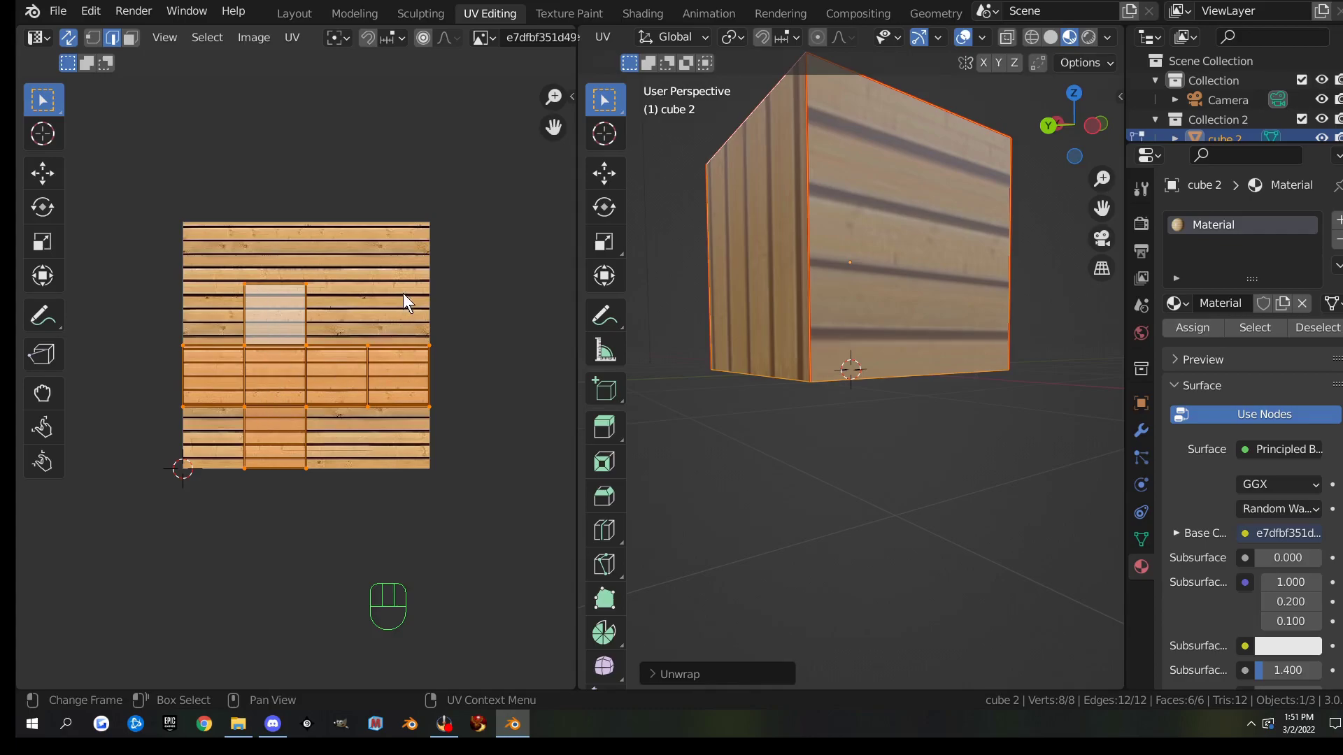
- Rotate the whole connected UV layout over the wood texture so the planks run diagonally across the cube's faces
{"action": "key", "text": "t"}
{"action": "key", "text": "t"}
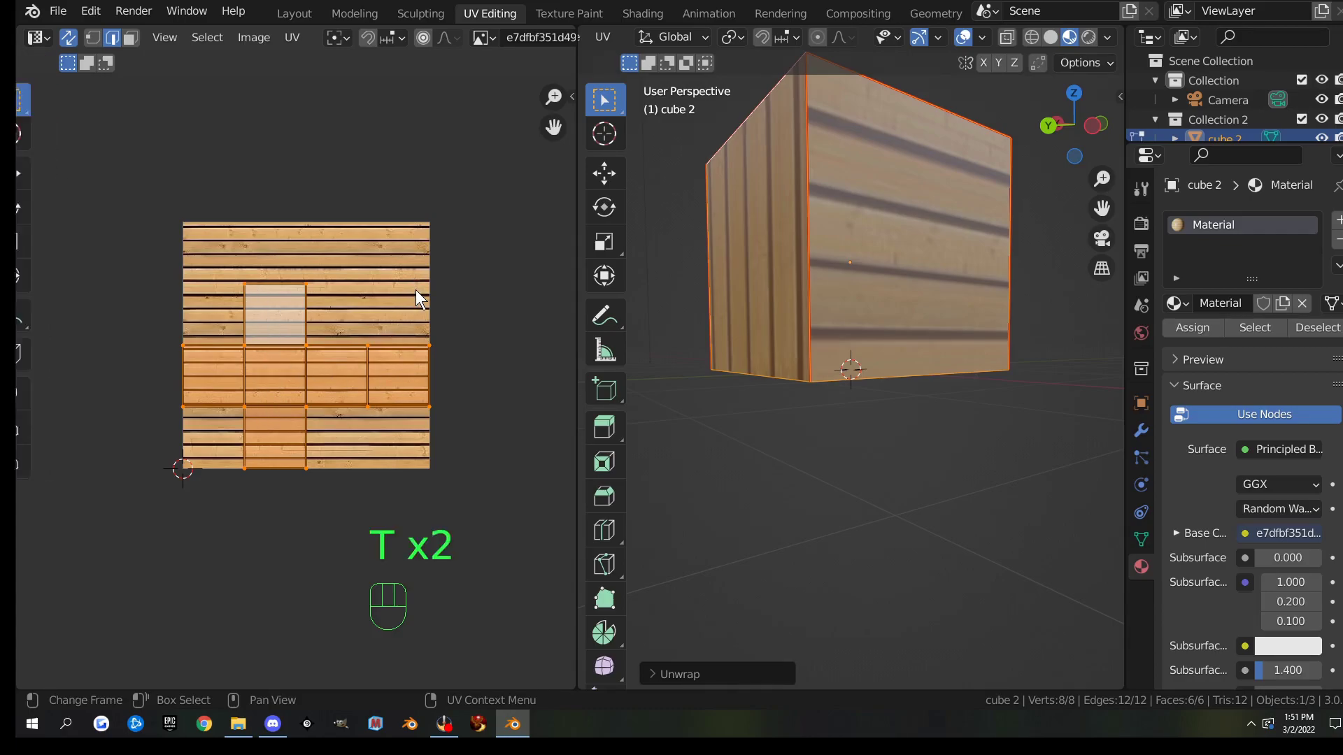
{"action": "key", "text": "r"}
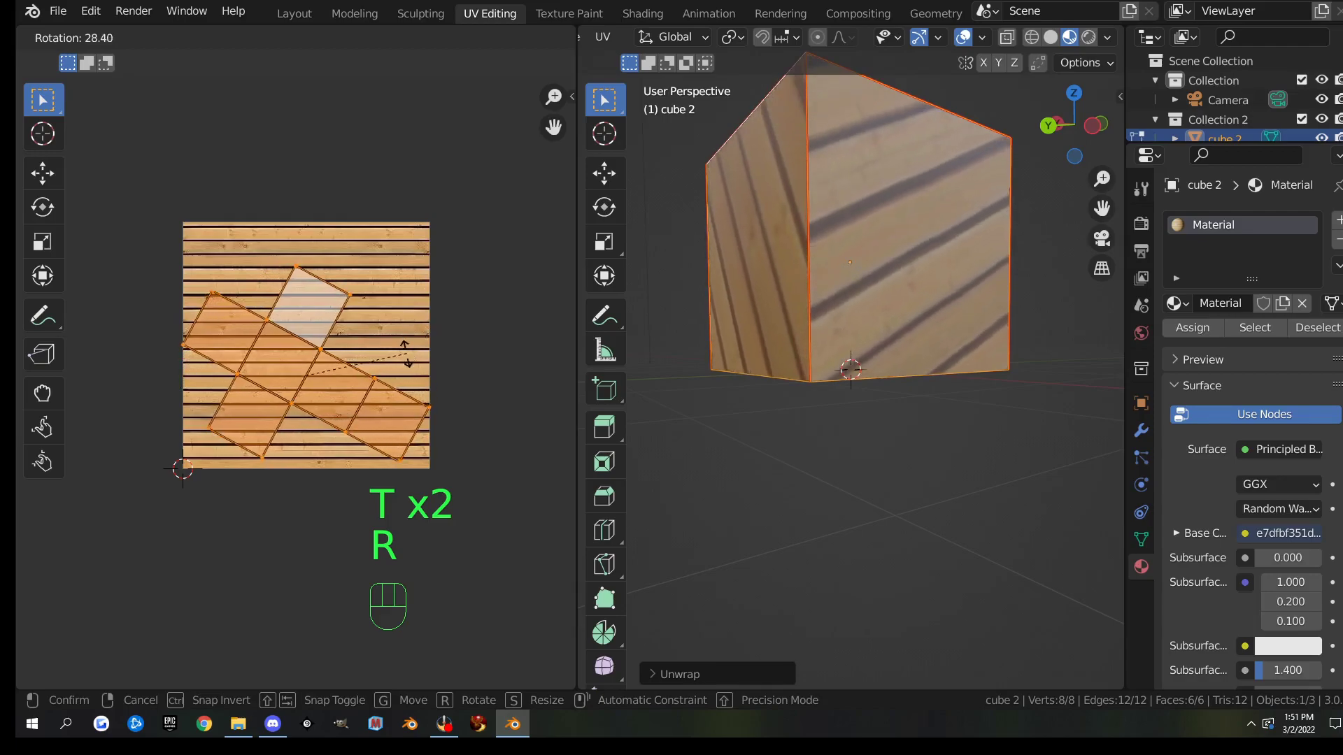
{"action": "left_click", "coordinate": [430, 392]}
{"action": "middle_click_drag", "start_coordinate": [727, 336], "coordinate": [776, 406]}
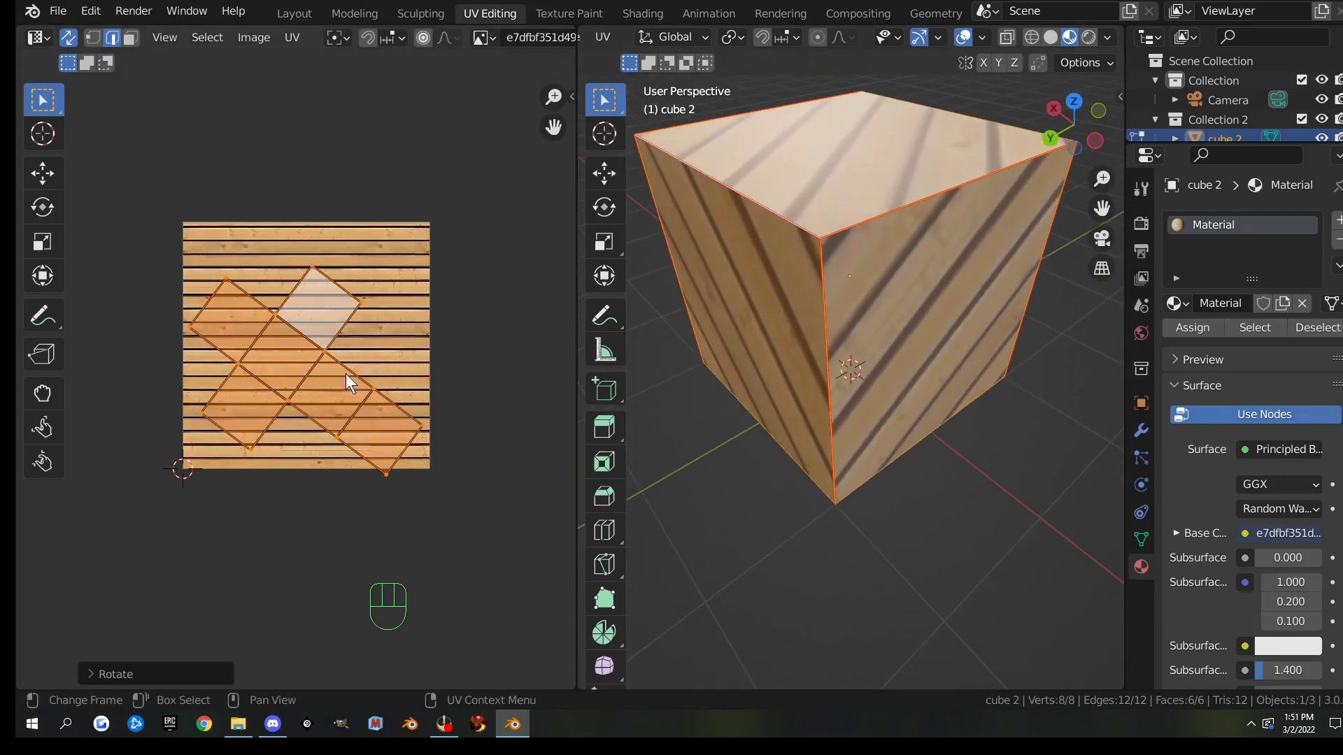
{"action": "key", "text": "r"}
{"action": "left_click", "coordinate": [383, 437]}
- Scale the tilted UV layout down slightly over the wood texture and check the planks on the cube
{"action": "key", "text": "s"}
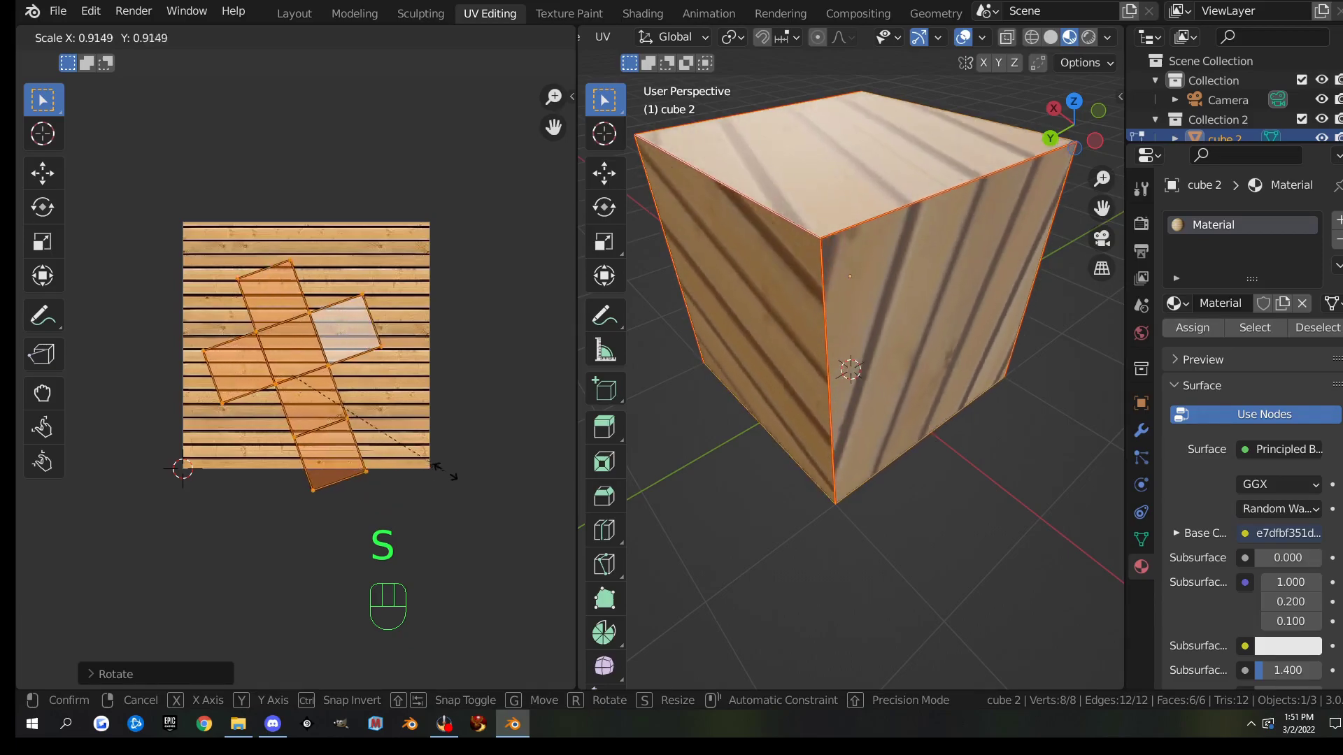
{"action": "left_click", "coordinate": [425, 445]}
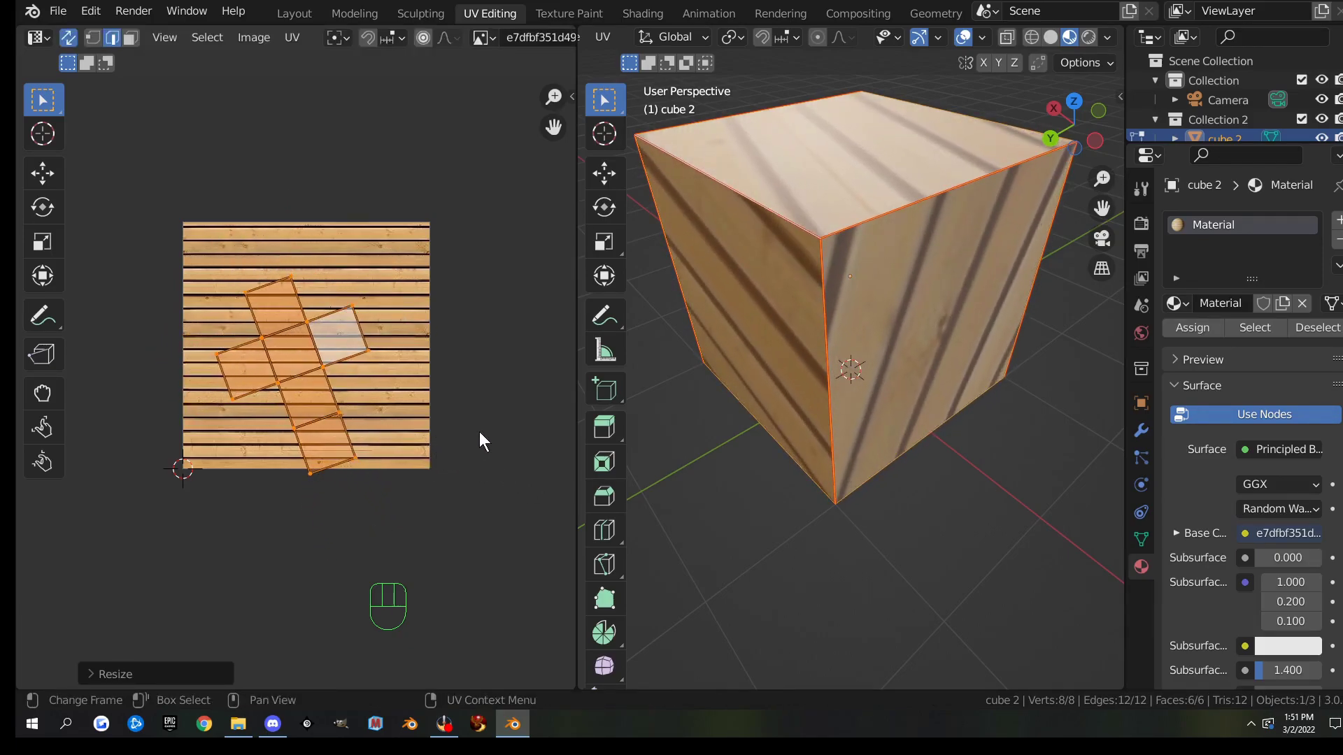
{"action": "middle_click_drag", "start_coordinate": [671, 433], "coordinate": [728, 378]}
{"action": "middle_click_drag", "start_coordinate": [832, 369], "coordinate": [757, 316]}
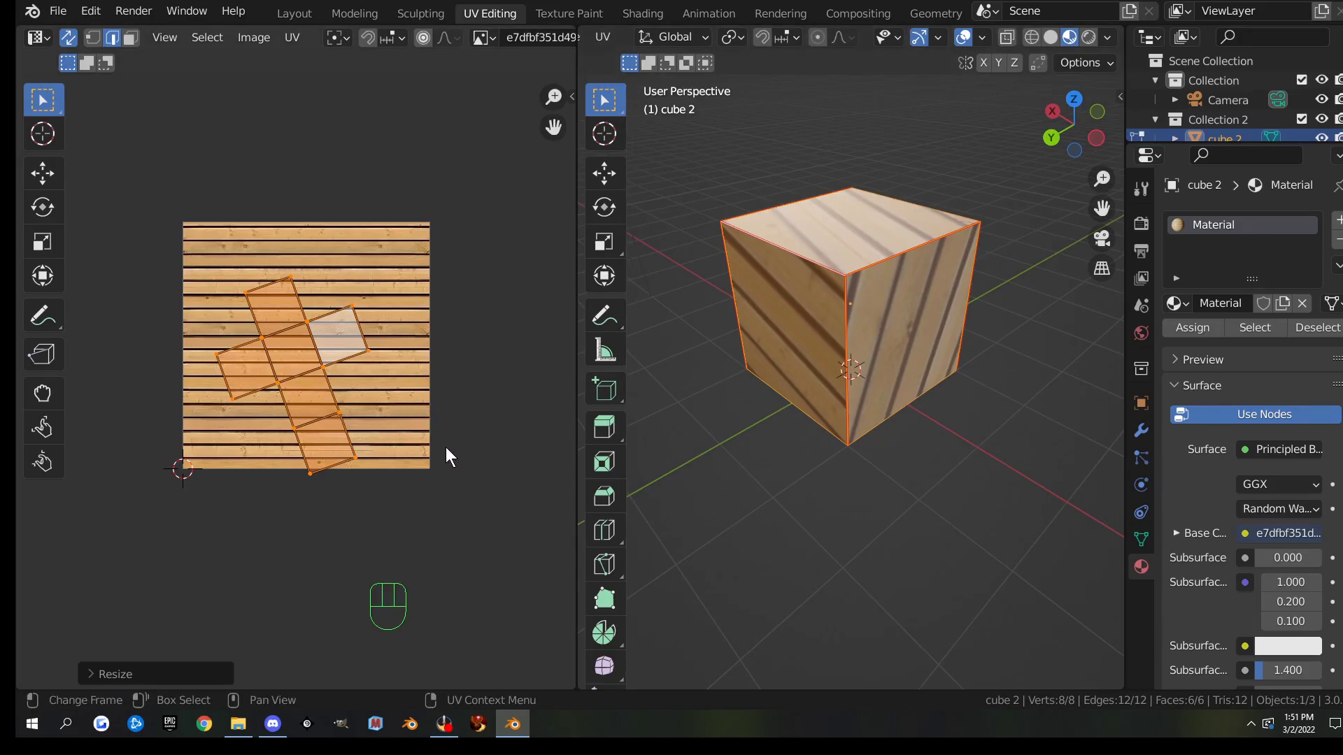
- Rotate the UV layout back until its squares line up with the planks, and inspect the cube's faces
{"action": "key", "text": "alt+r"}
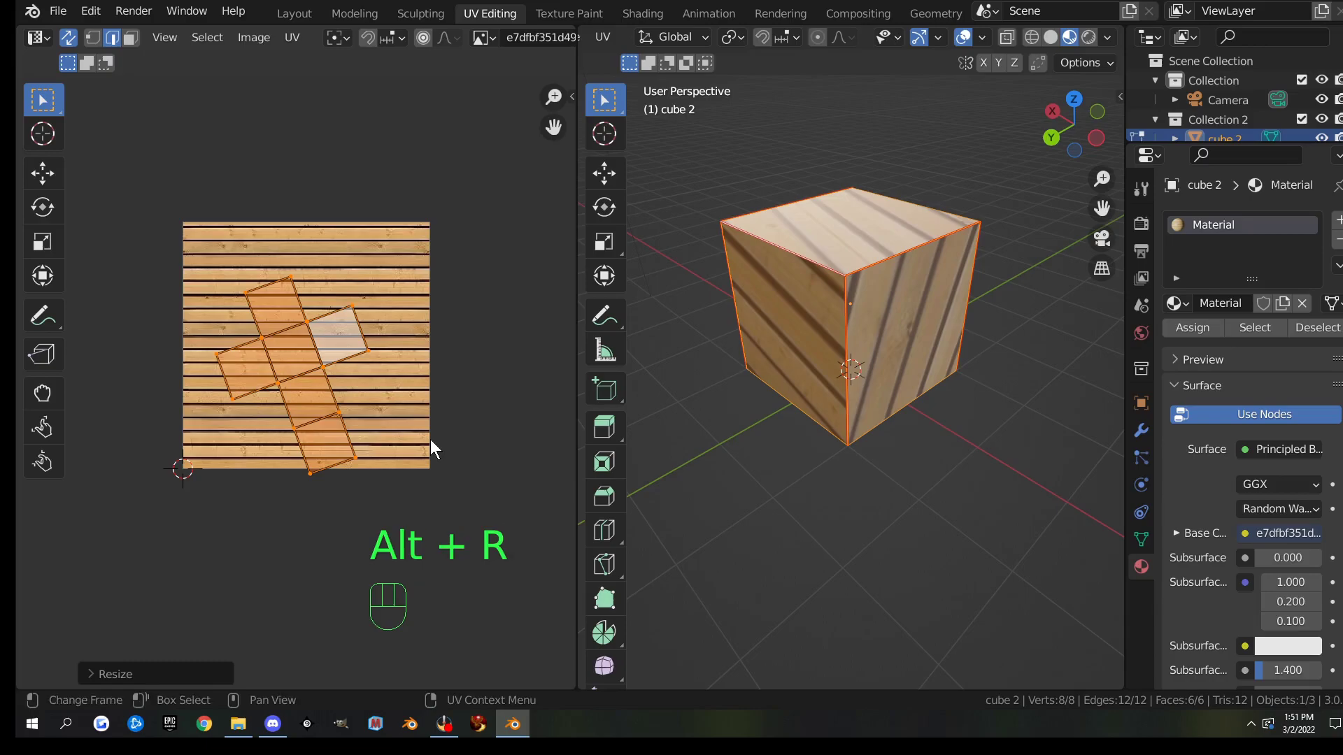
{"action": "key", "text": "r"}
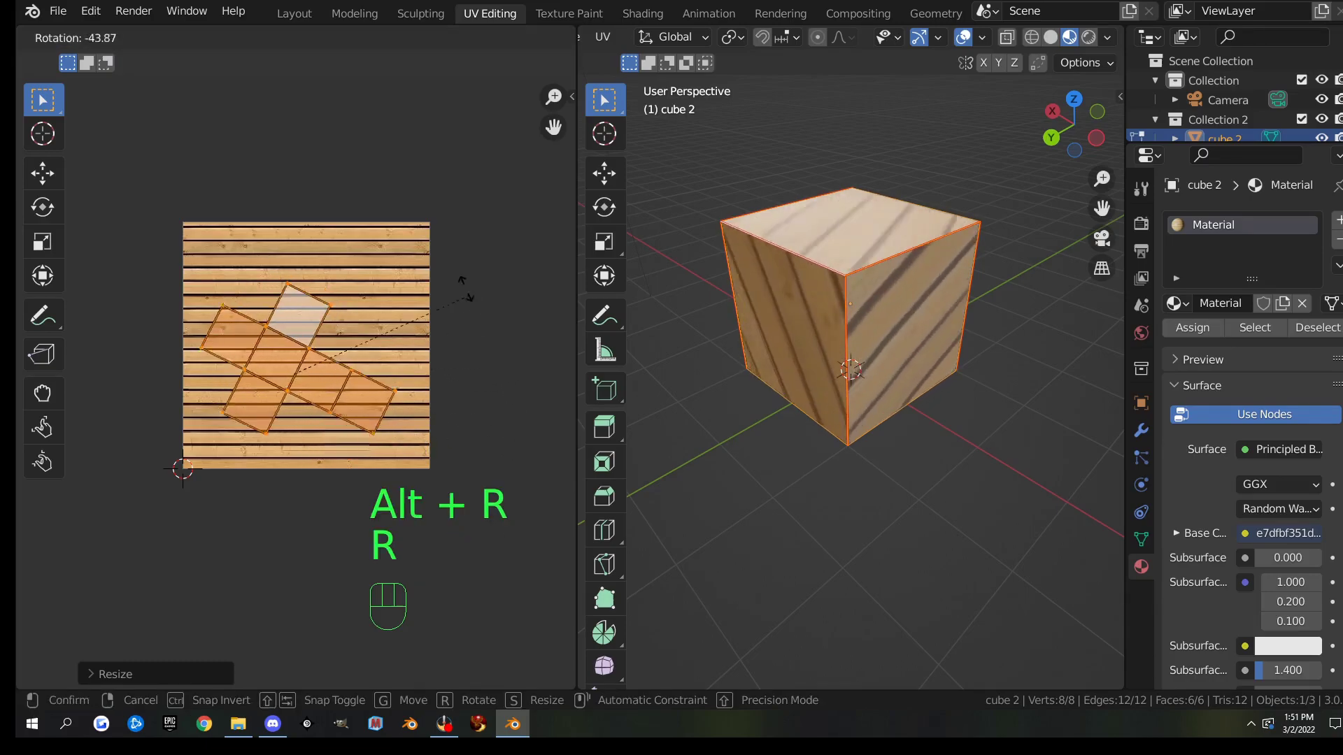
{"action": "left_click", "coordinate": [410, 232]}
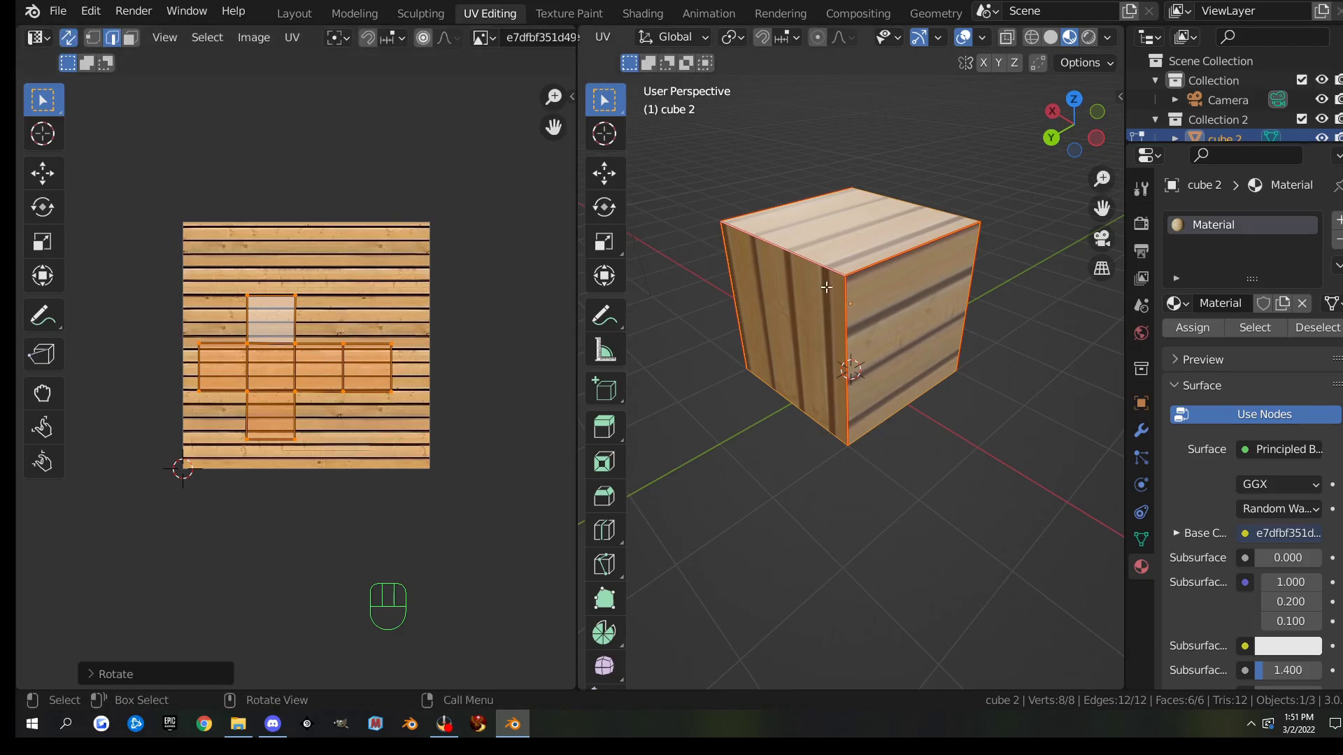
{"action": "middle_click_drag", "start_coordinate": [884, 250], "coordinate": [857, 279]}
{"action": "middle_click_drag", "start_coordinate": [750, 245], "coordinate": [864, 586]}
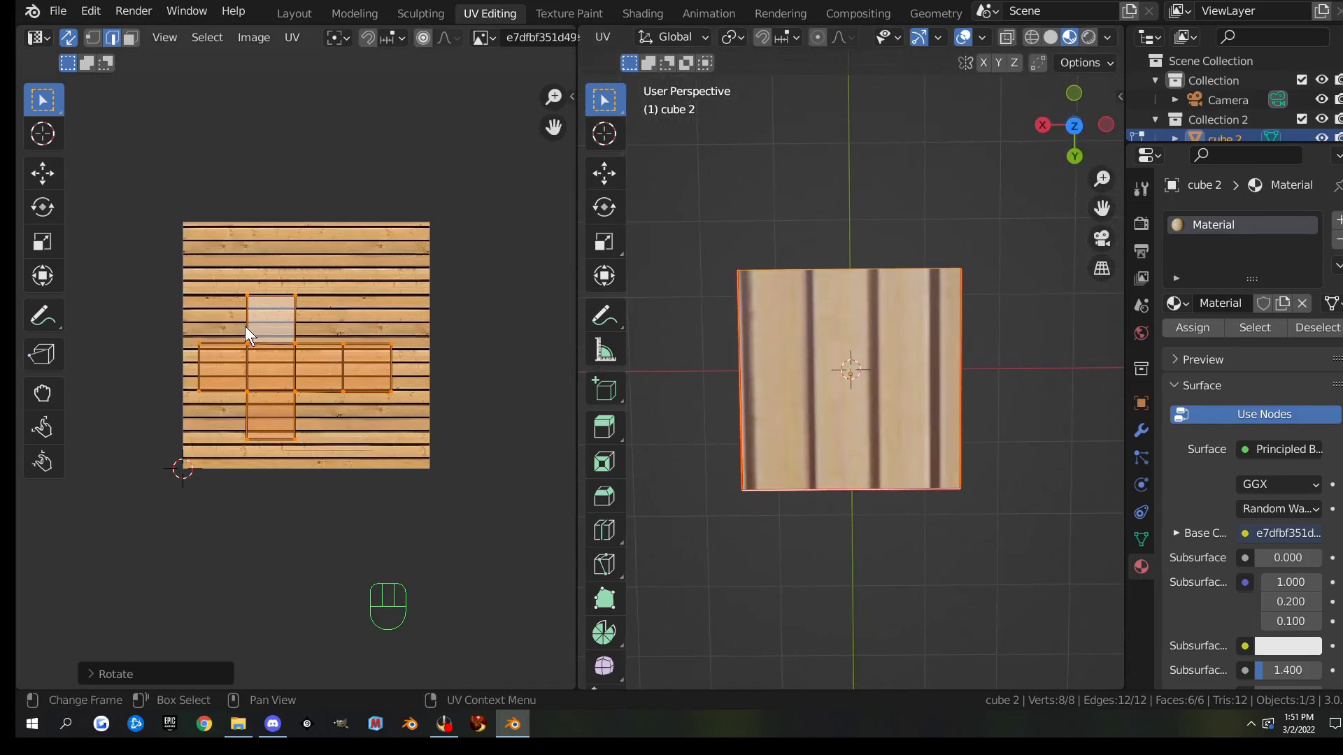
- Rotate the whole UV layout by about 90° to switch the plank direction on the cube's faces
{"action": "key", "text": "r"}
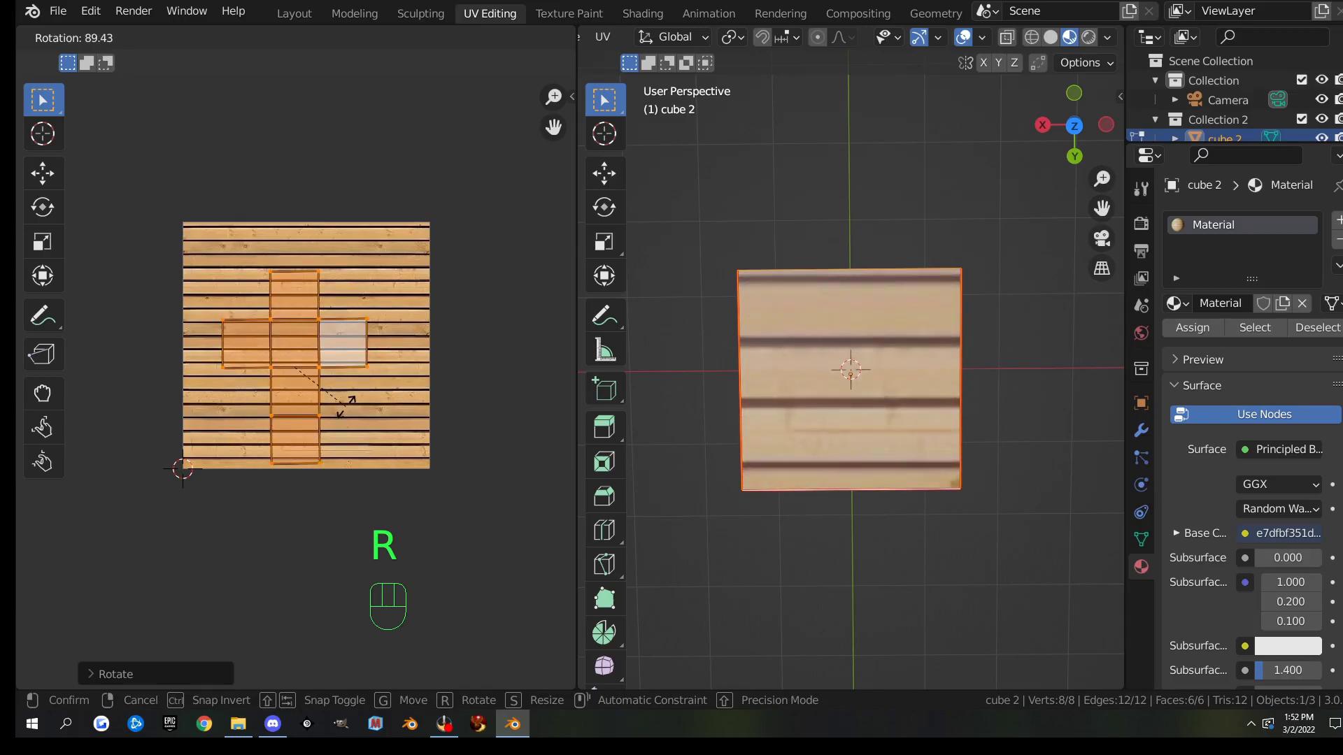
{"action": "left_click", "coordinate": [346, 403]}
{"action": "middle_click_drag", "start_coordinate": [902, 490], "coordinate": [930, 447]}
- Undo the connected unwrap and its edits back to the separate square islands, and inspect the planks on the cube
{"action": "key", "text": "ctrl+z"}
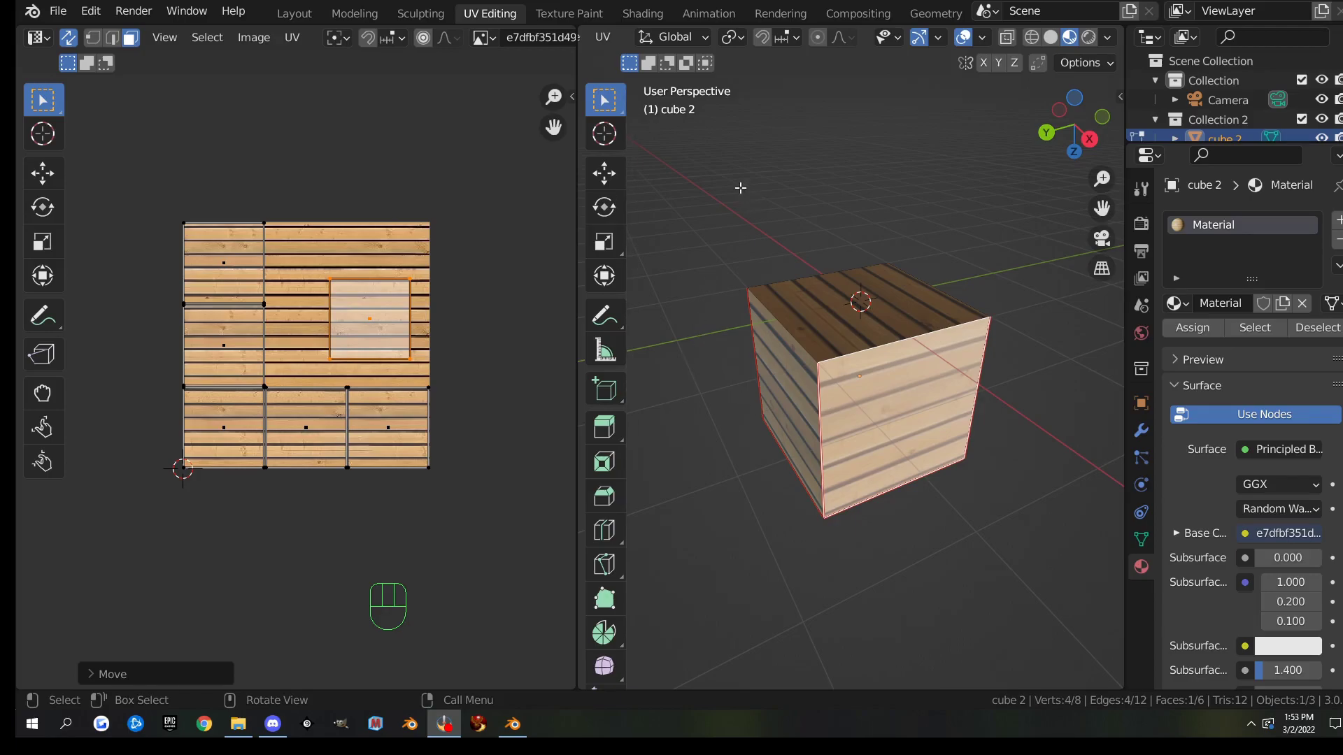
{"action": "middle_click_drag", "start_coordinate": [798, 393], "coordinate": [848, 423]}
{"action": "scroll", "coordinate": [848, 423], "scroll_direction": "up", "scroll_amount": 3}
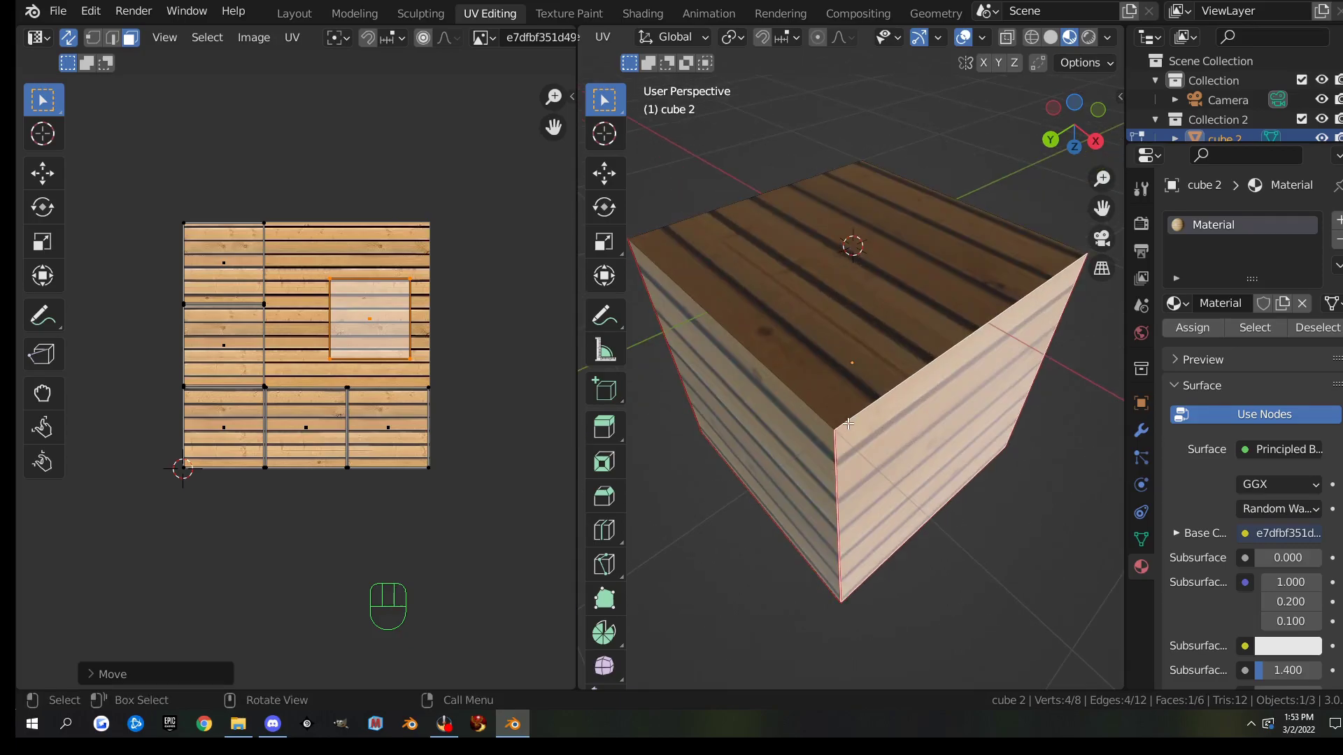
{"action": "scroll", "coordinate": [847, 423], "scroll_direction": "down", "scroll_amount": 3}
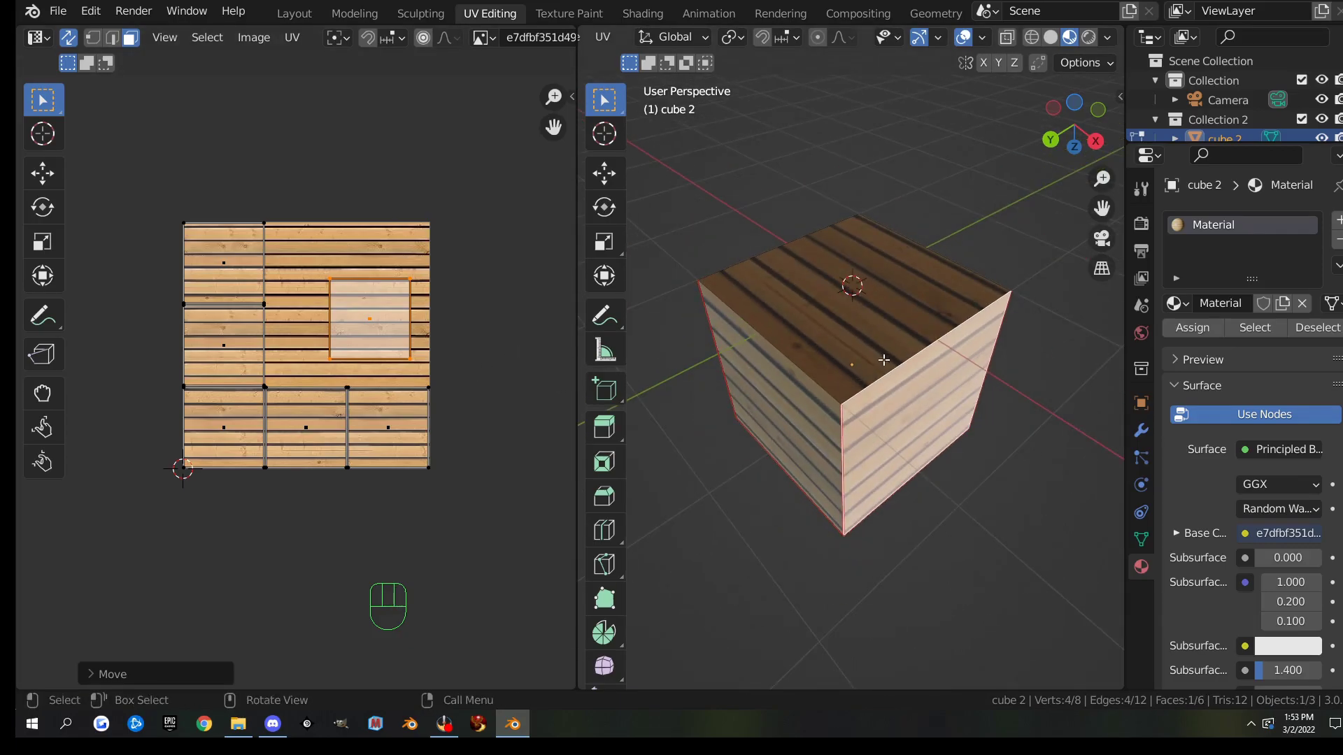